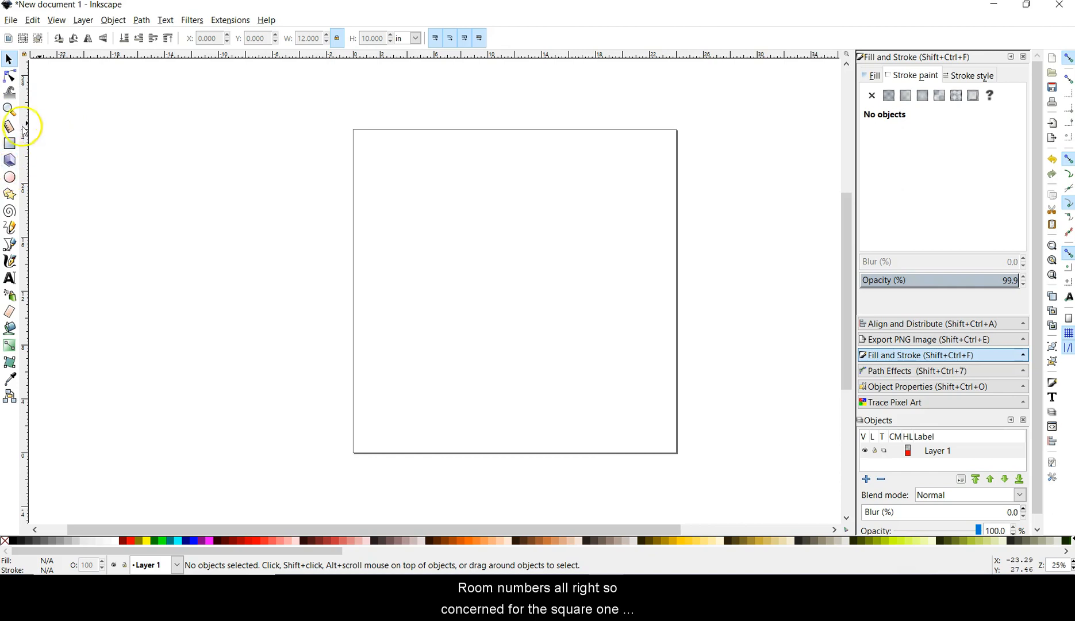
Draw a rectangle about 18.7 by 11.5 in in the page's lower half and narrow it to about 15.3 in.
{"action": "left_click", "coordinate": [11, 144]}
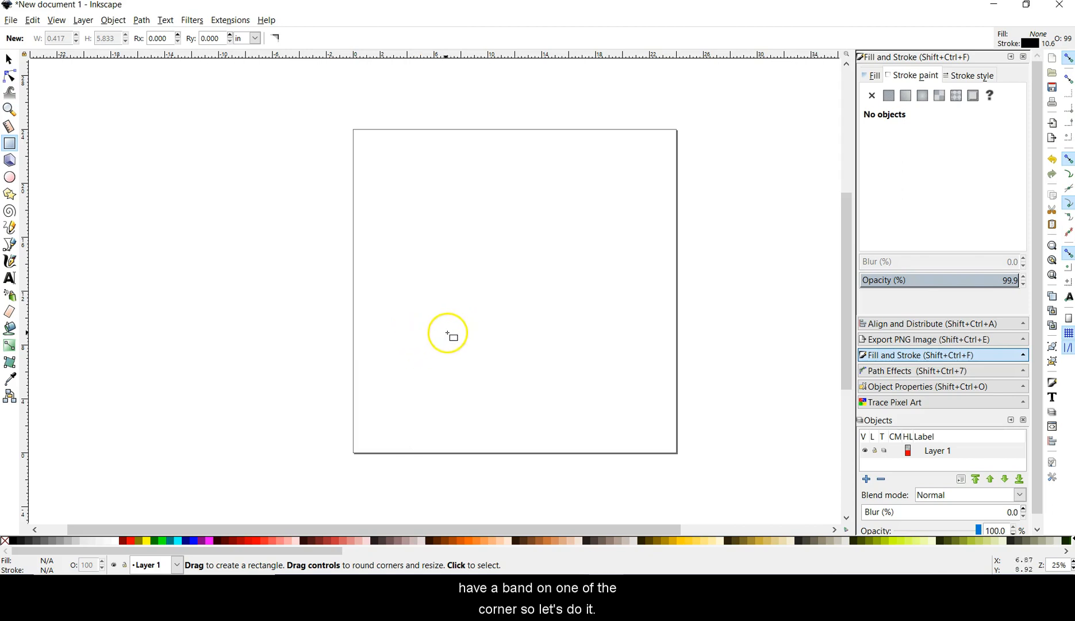
{"action": "left_click_drag", "start_coordinate": [399, 274], "coordinate": [651, 428]}
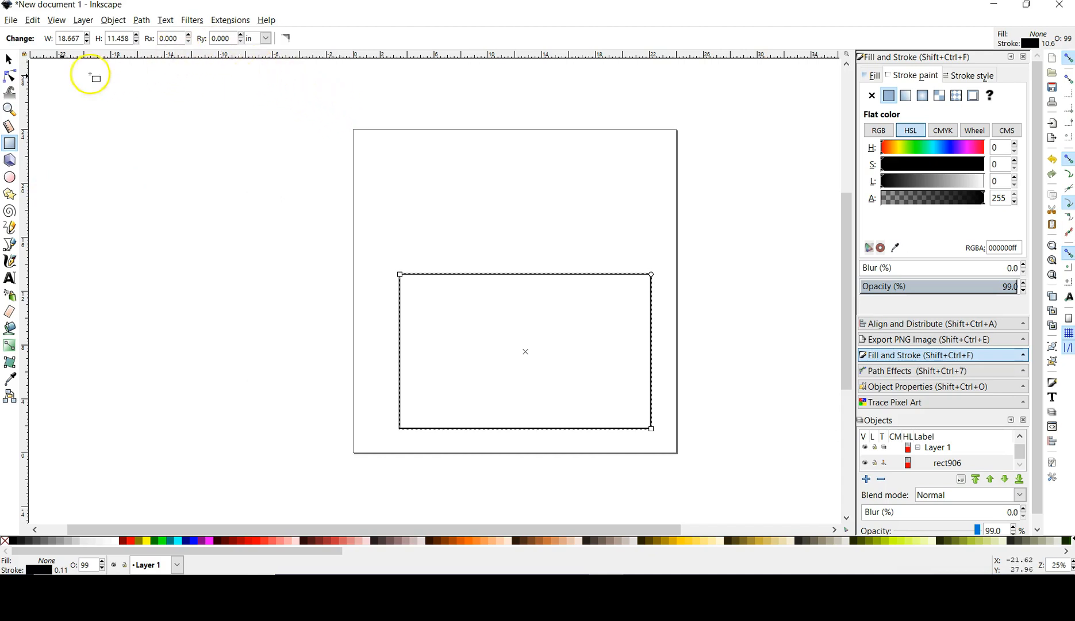
{"action": "left_click", "coordinate": [10, 60]}
{"action": "left_click", "coordinate": [466, 173]}
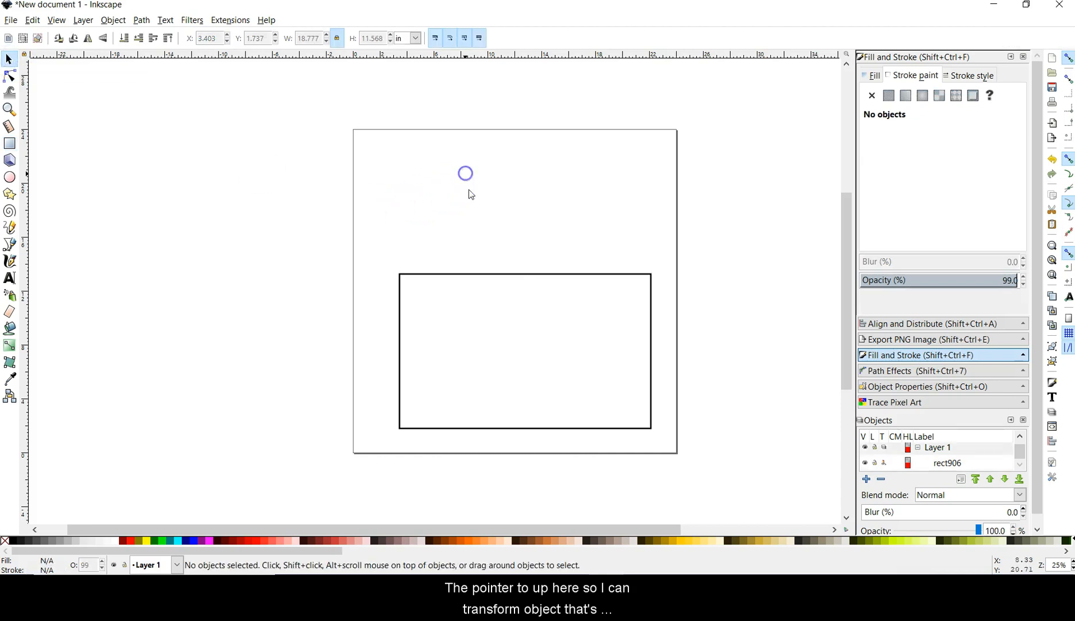
{"action": "left_click", "coordinate": [568, 280]}
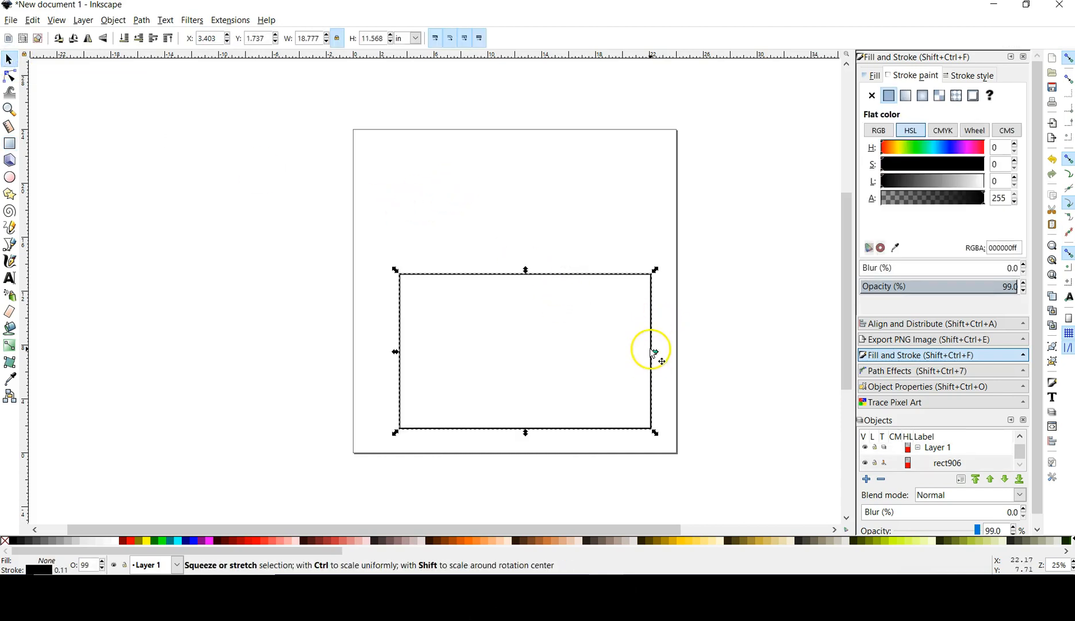
{"action": "left_click_drag", "start_coordinate": [663, 351], "coordinate": [612, 361]}
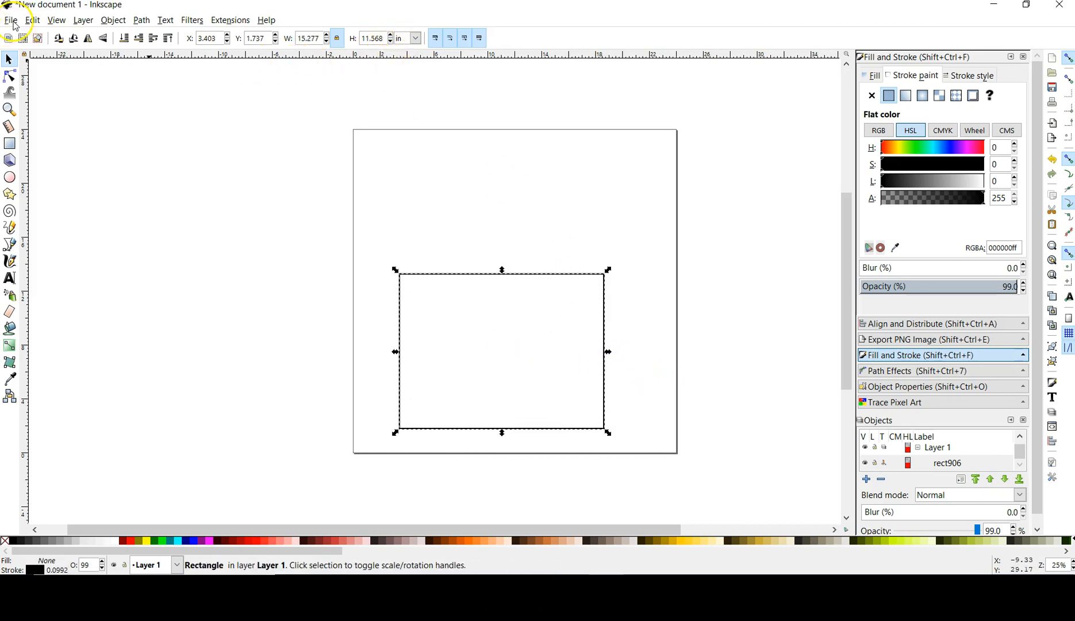
Check the display units, custom page size and page units in the document properties.
{"action": "left_click", "coordinate": [12, 21]}
{"action": "left_click", "coordinate": [63, 229]}
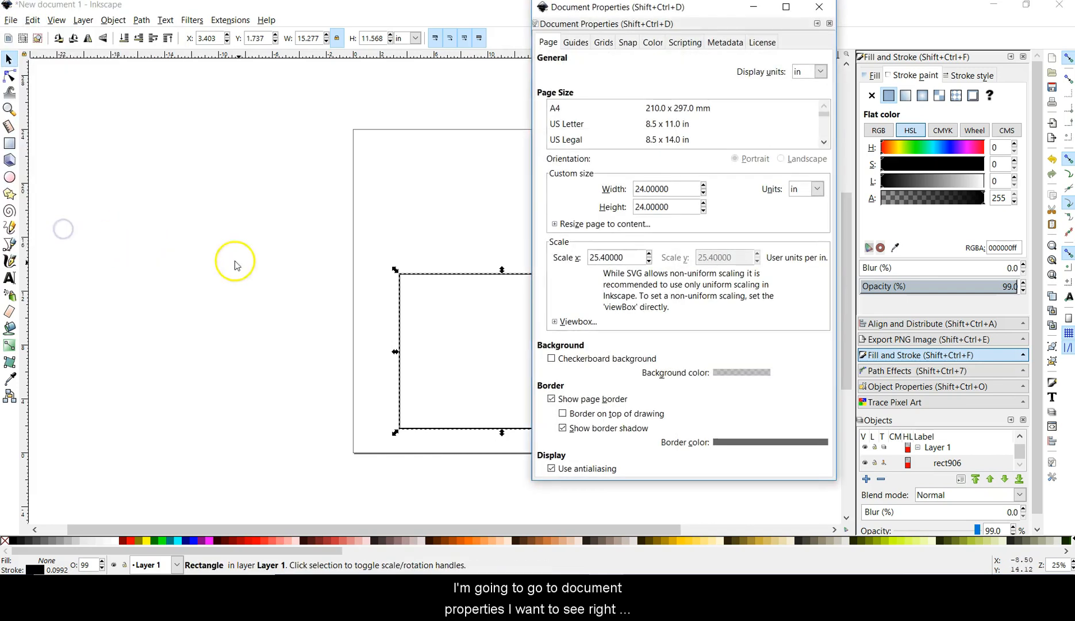
{"action": "left_click_drag", "start_coordinate": [685, 10], "coordinate": [684, 63]}
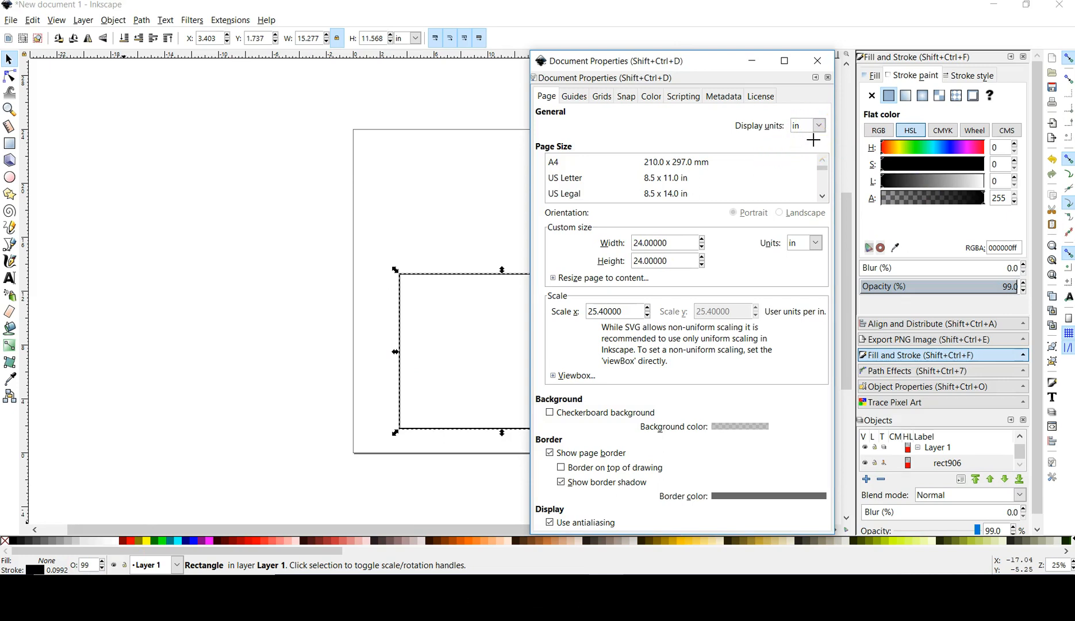
{"action": "mouse_move", "coordinate": [782, 138]}
{"action": "left_mouse_down"}
{"action": "mouse_move", "coordinate": [788, 105]}
{"action": "mouse_move", "coordinate": [829, 127]}
{"action": "left_mouse_up"}
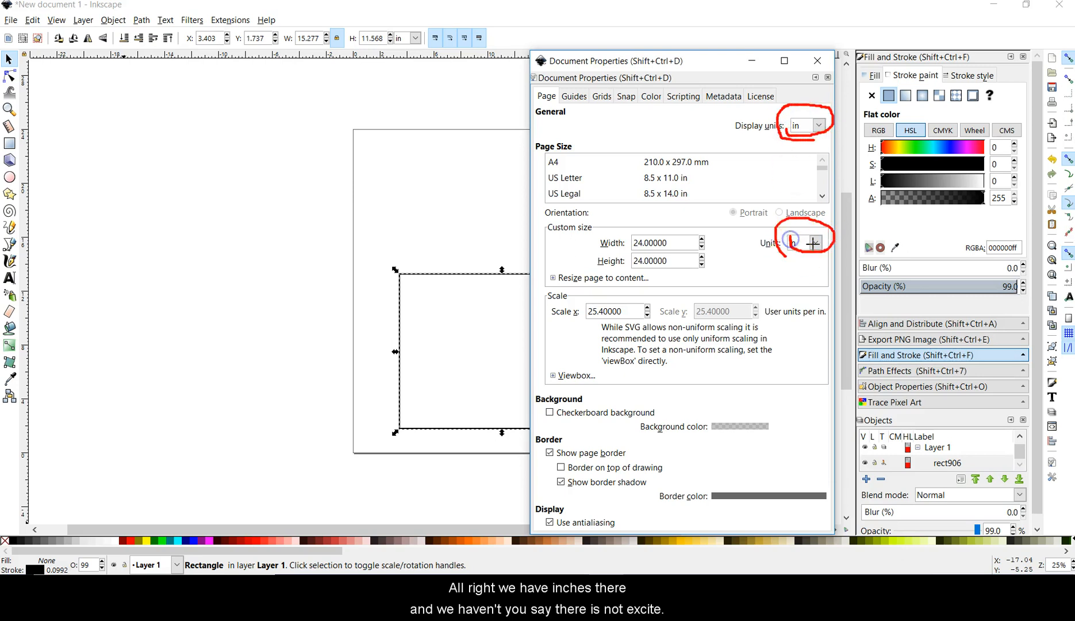
{"action": "left_click_drag", "start_coordinate": [589, 268], "coordinate": [684, 276]}
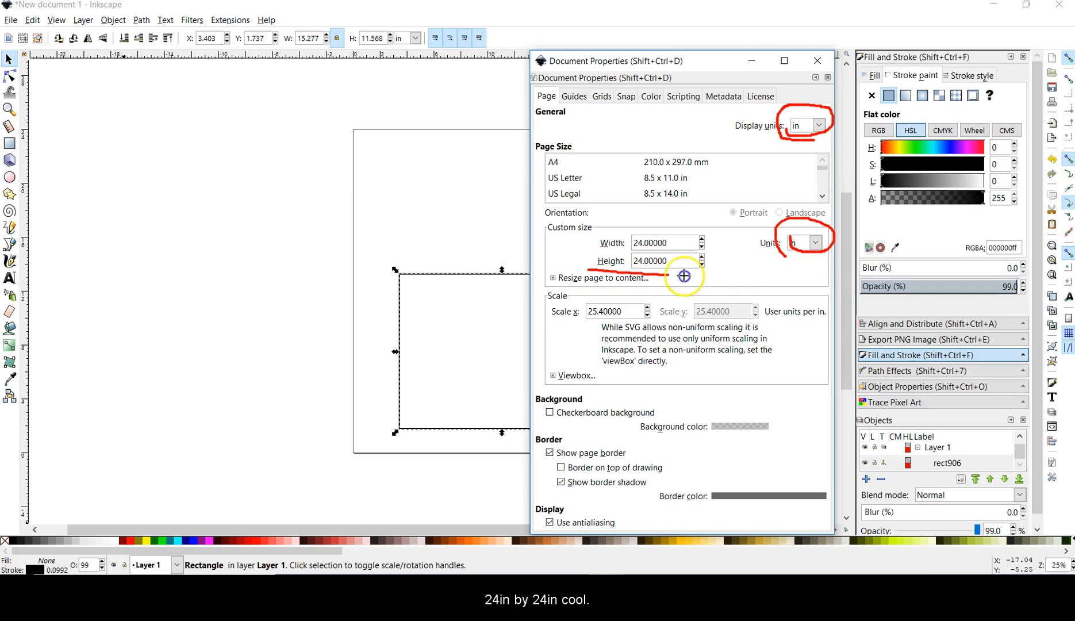
{"action": "left_click_drag", "start_coordinate": [601, 249], "coordinate": [682, 260]}
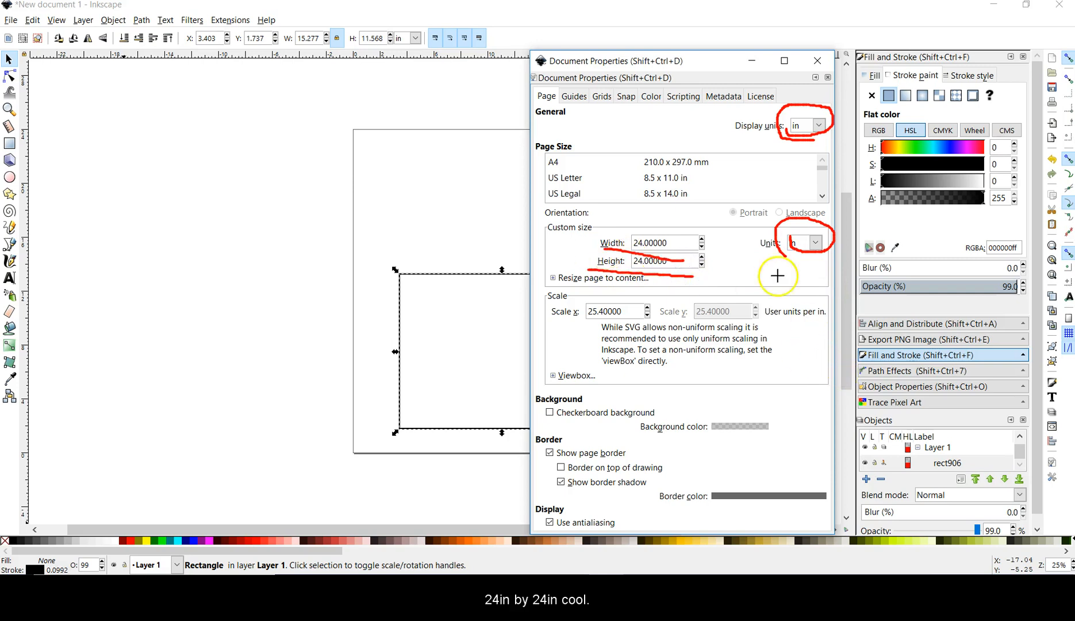
{"action": "left_click", "coordinate": [621, 11]}
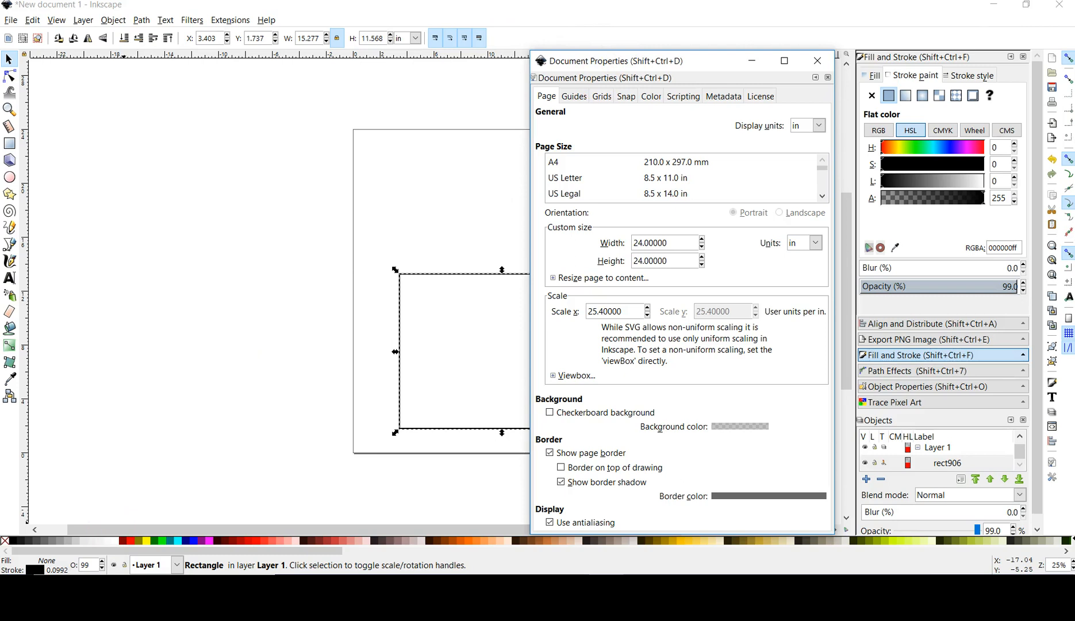
{"action": "left_click", "coordinate": [818, 65]}
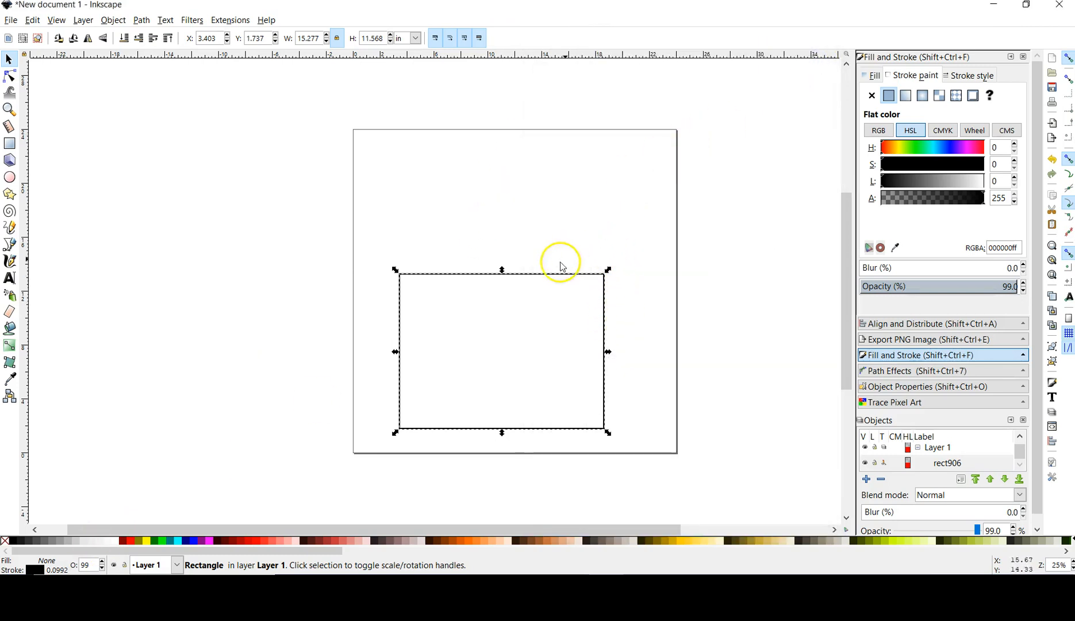
Set the rectangle's size to 12 in wide and 10 in high with the proportions unlocked.
{"action": "mouse_move", "coordinate": [551, 281]}
{"action": "left_mouse_down"}
{"action": "mouse_move", "coordinate": [600, 265]}
{"action": "mouse_move", "coordinate": [564, 282]}
{"action": "left_mouse_up"}
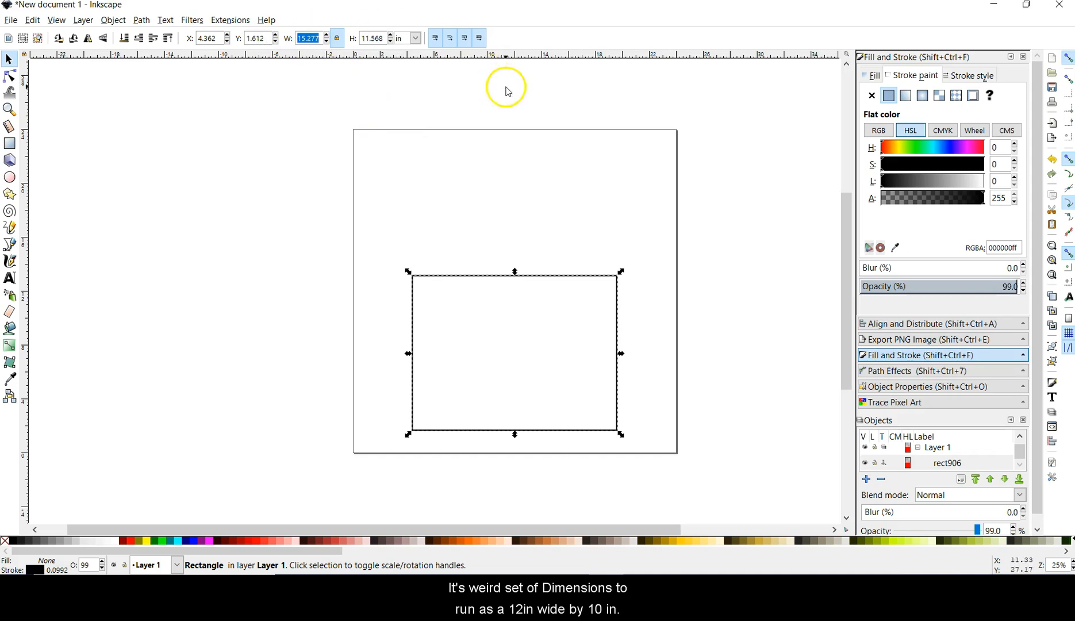
{"action": "type", "text": "12"}
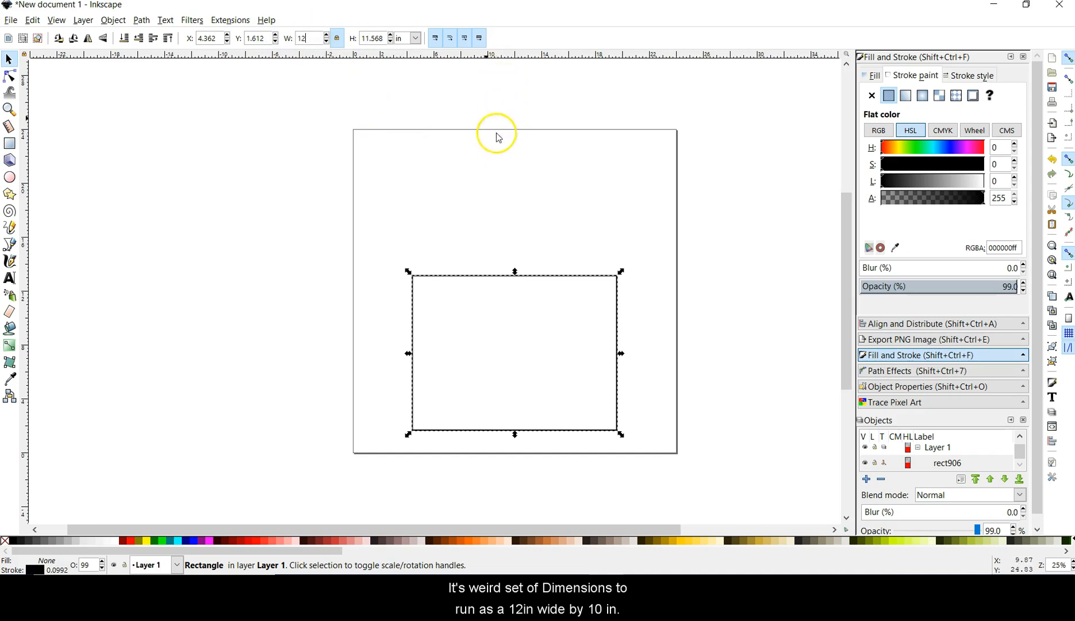
{"action": "key", "text": "Return"}
{"action": "key", "text": "1"}
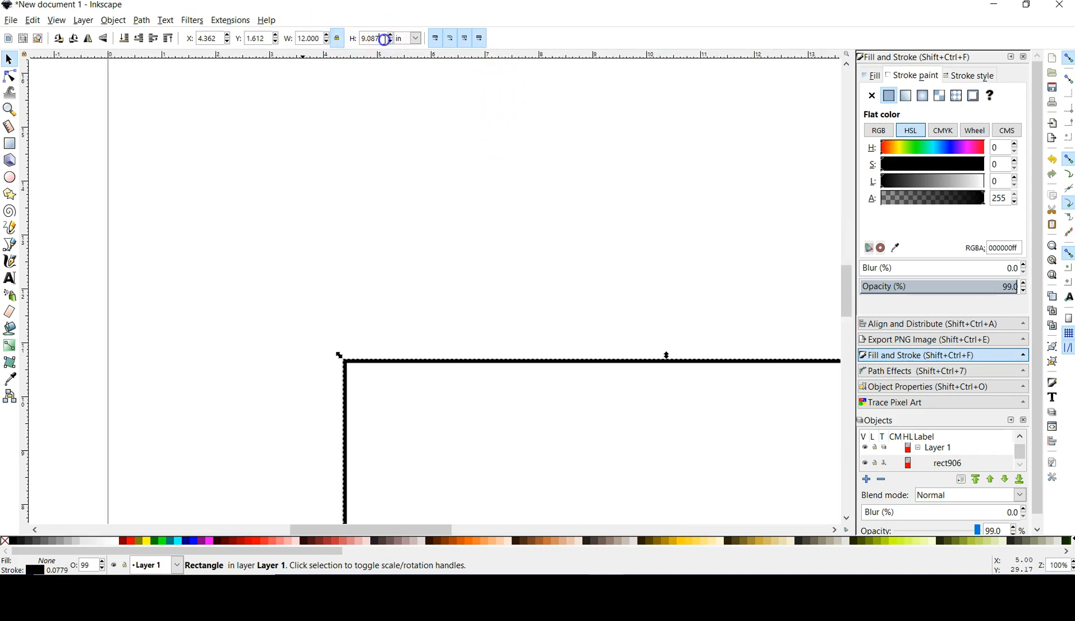
{"action": "type", "text": "10"}
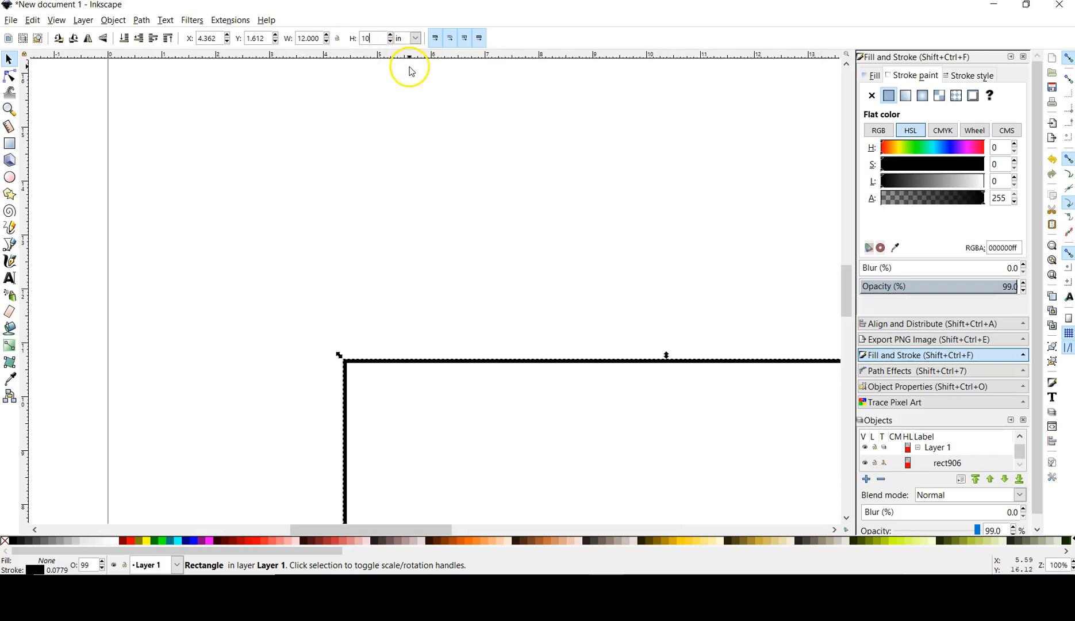
{"action": "key", "text": "Return"}
{"action": "scroll", "coordinate": [477, 284], "scroll_direction": "down", "scroll_amount": 1}
{"action": "scroll", "coordinate": [517, 345], "scroll_direction": "down", "scroll_amount": 3}
{"action": "scroll", "coordinate": [540, 397], "scroll_direction": "up", "scroll_amount": 1}
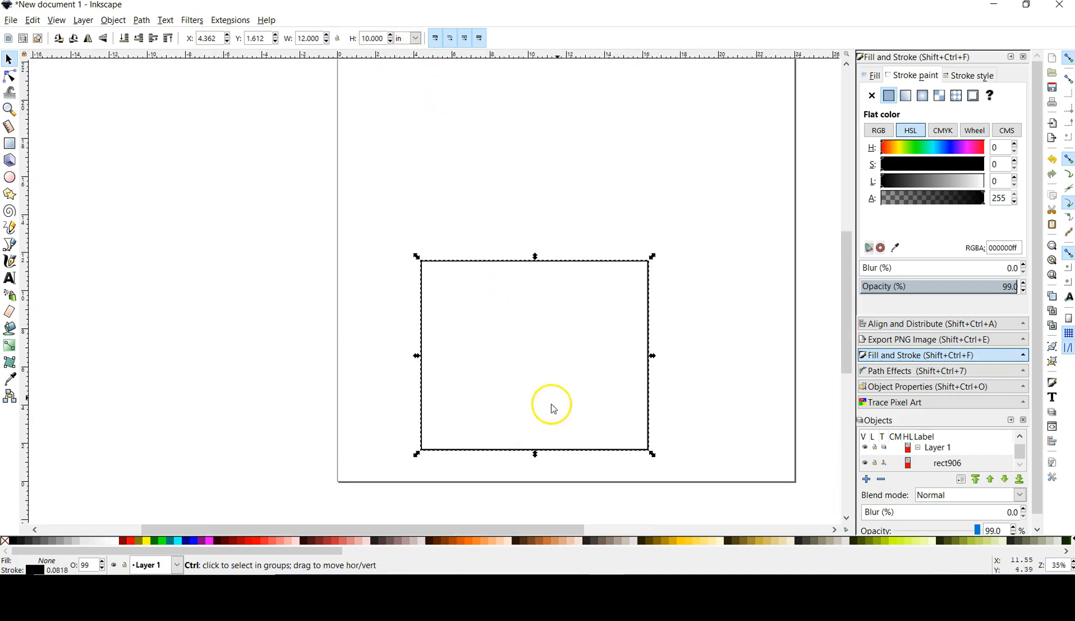
Position the rectangle at X 0, Y 0 in the page's lower-left corner.
{"action": "left_click", "coordinate": [716, 310]}
{"action": "left_click", "coordinate": [576, 262]}
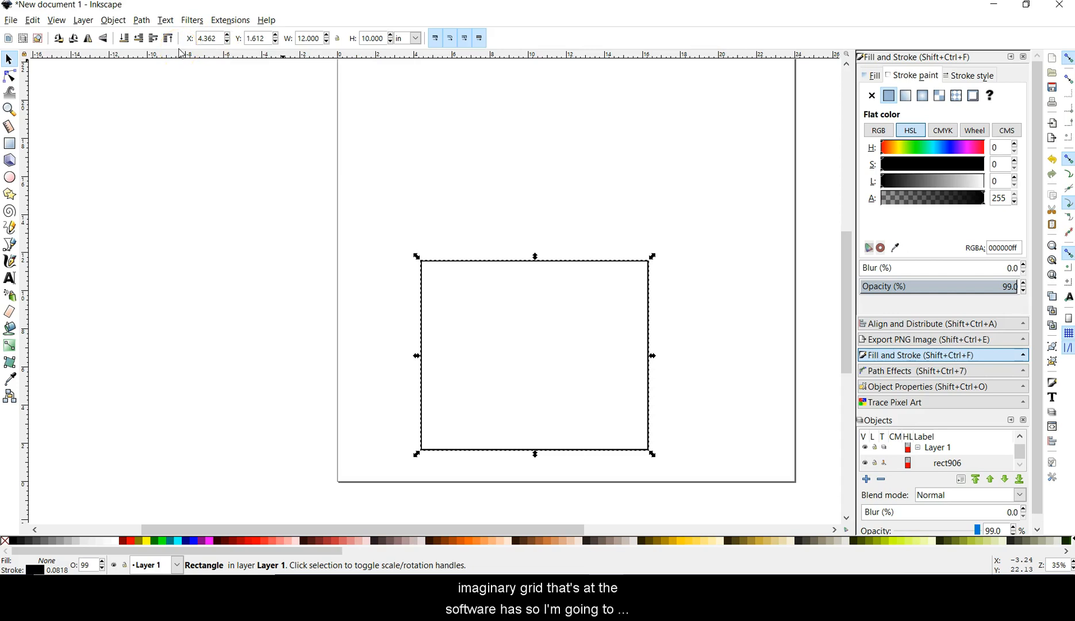
{"action": "double_click", "coordinate": [209, 38]}
{"action": "type", "text": "0"}
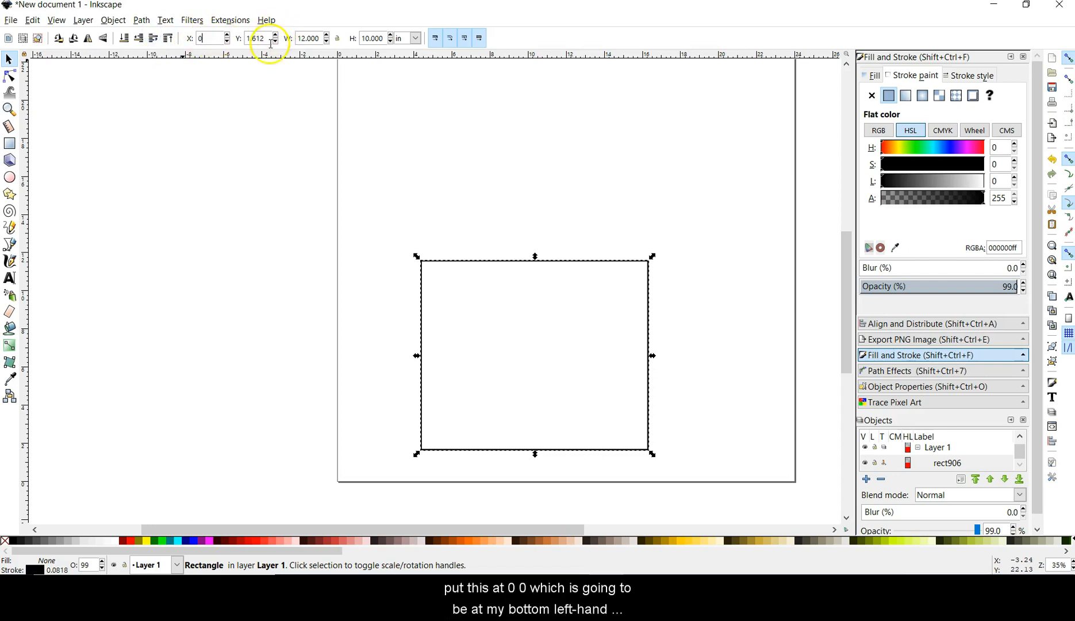
{"action": "left_click_drag", "start_coordinate": [269, 38], "coordinate": [246, 41]}
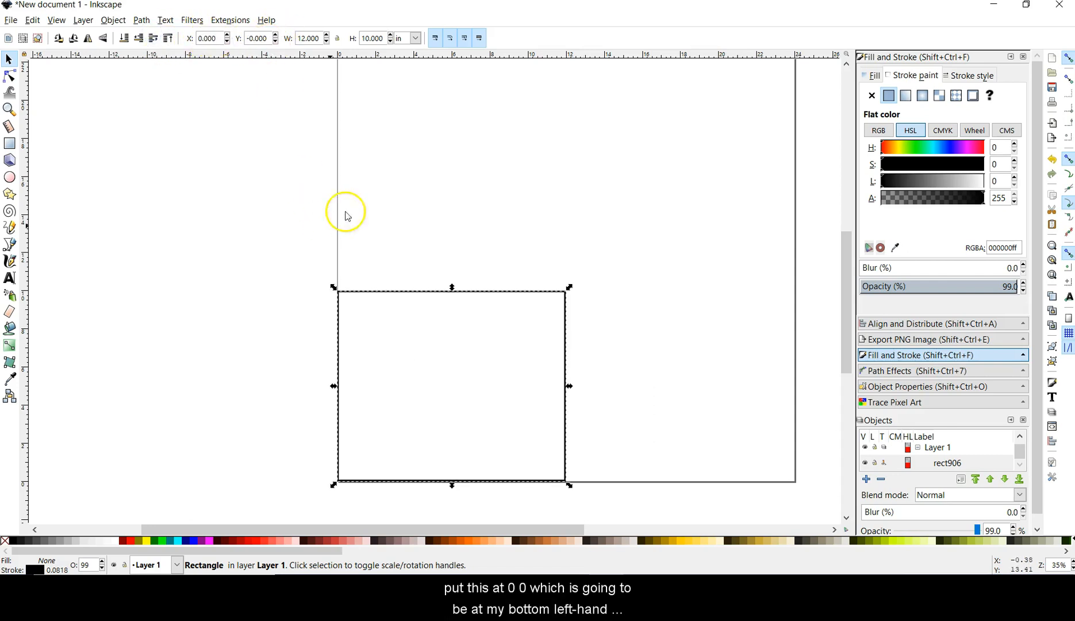
{"action": "key", "text": "Return"}
Add the text "120" inside the rectangle.
{"action": "scroll", "coordinate": [661, 242], "scroll_direction": "down", "scroll_amount": 1, "text": "ctrl"}
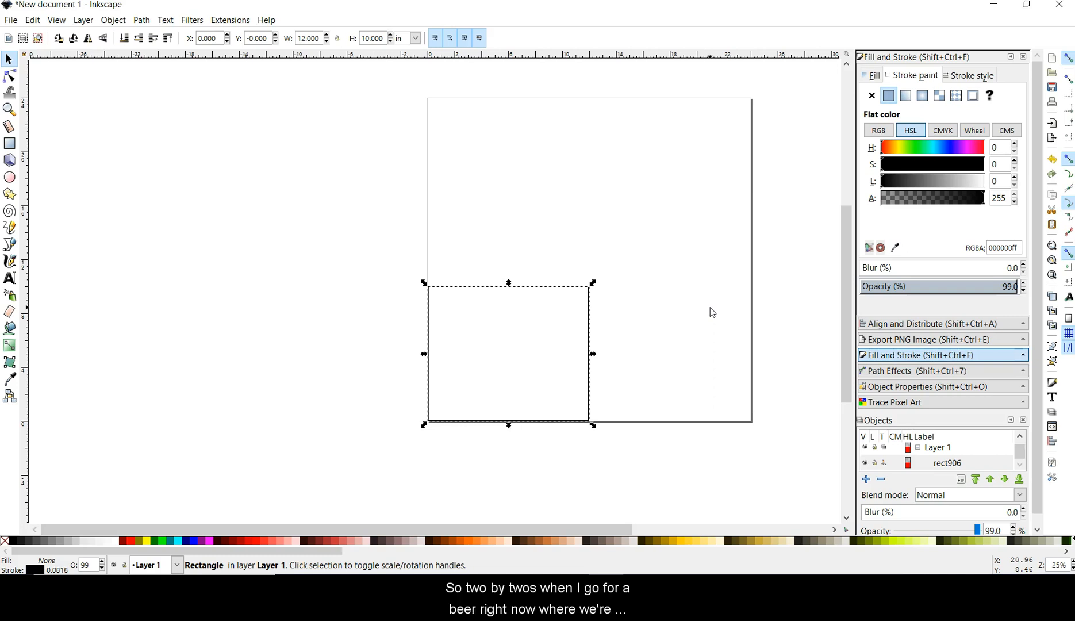
{"action": "scroll", "coordinate": [494, 410], "scroll_direction": "up", "scroll_amount": 2}
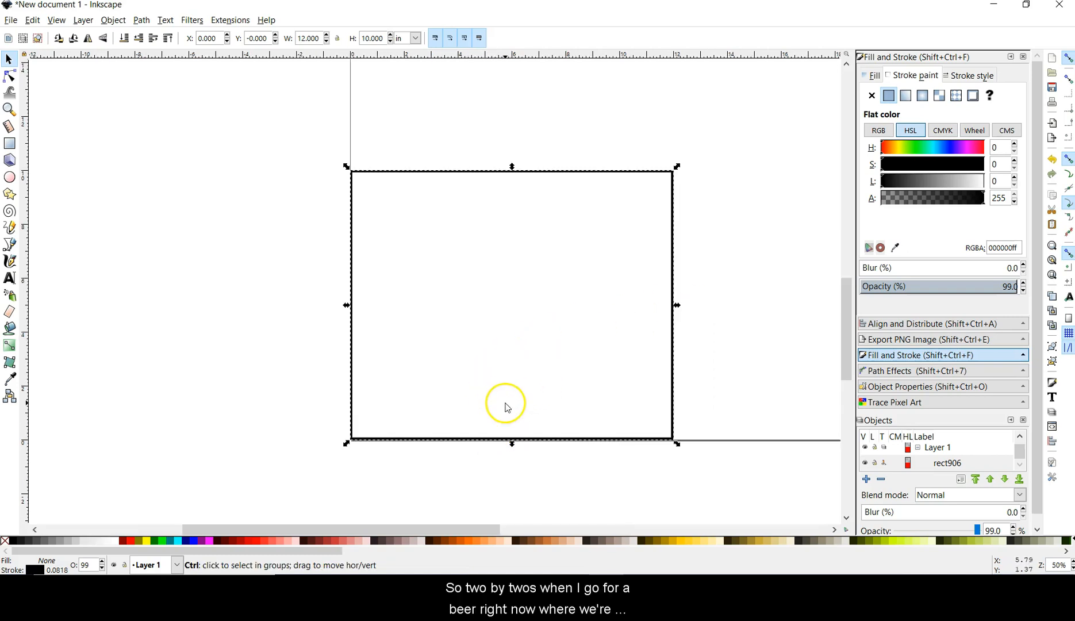
{"action": "scroll", "coordinate": [566, 316], "scroll_direction": "up", "scroll_amount": 1}
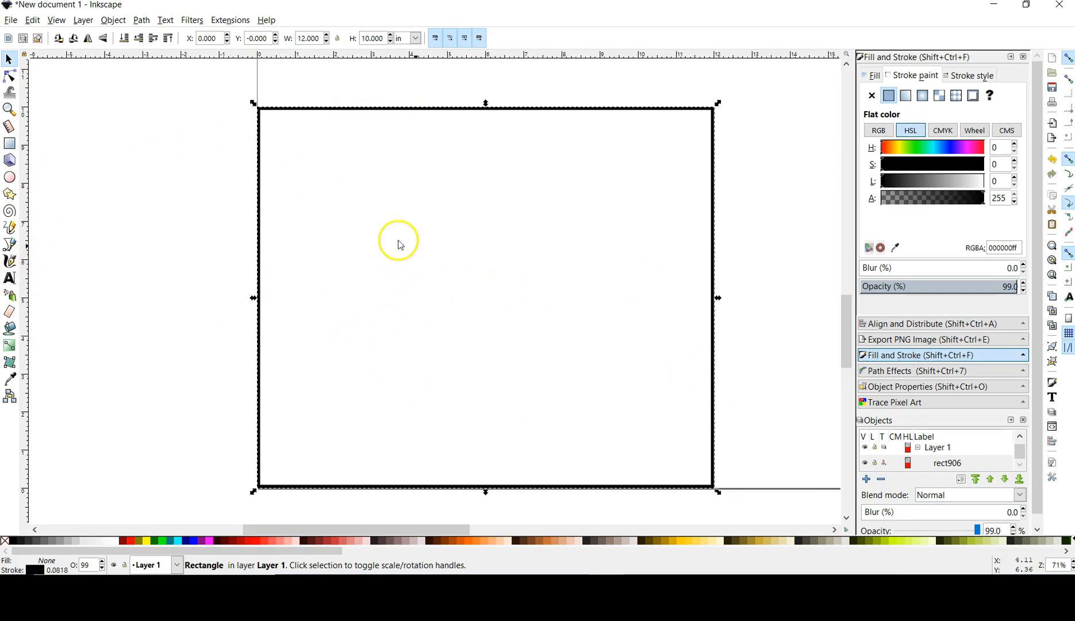
{"action": "left_click", "coordinate": [219, 233]}
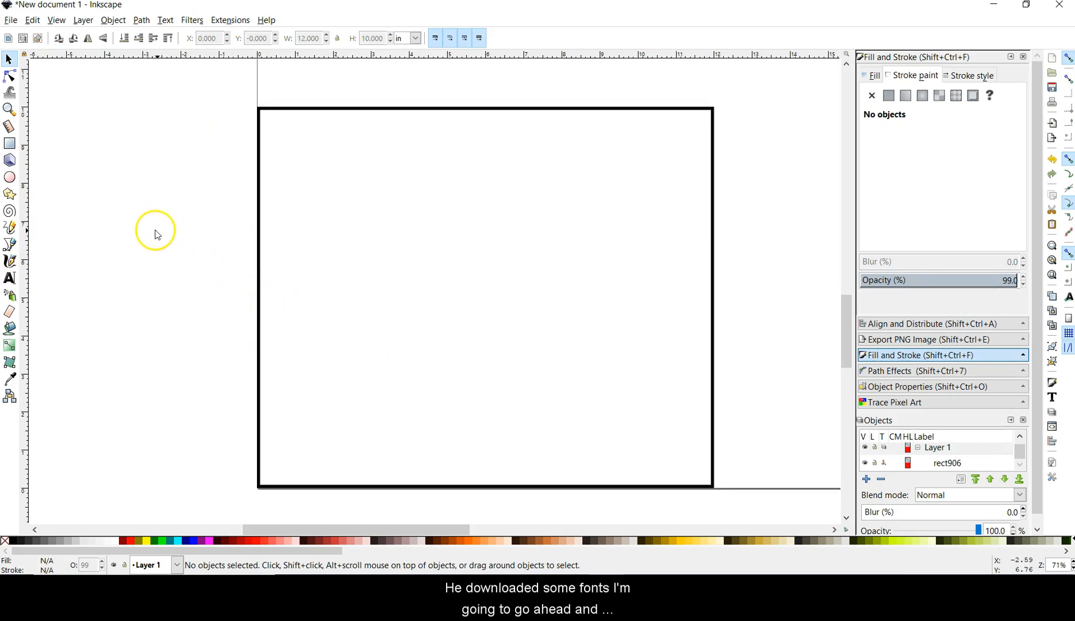
{"action": "left_click", "coordinate": [10, 279]}
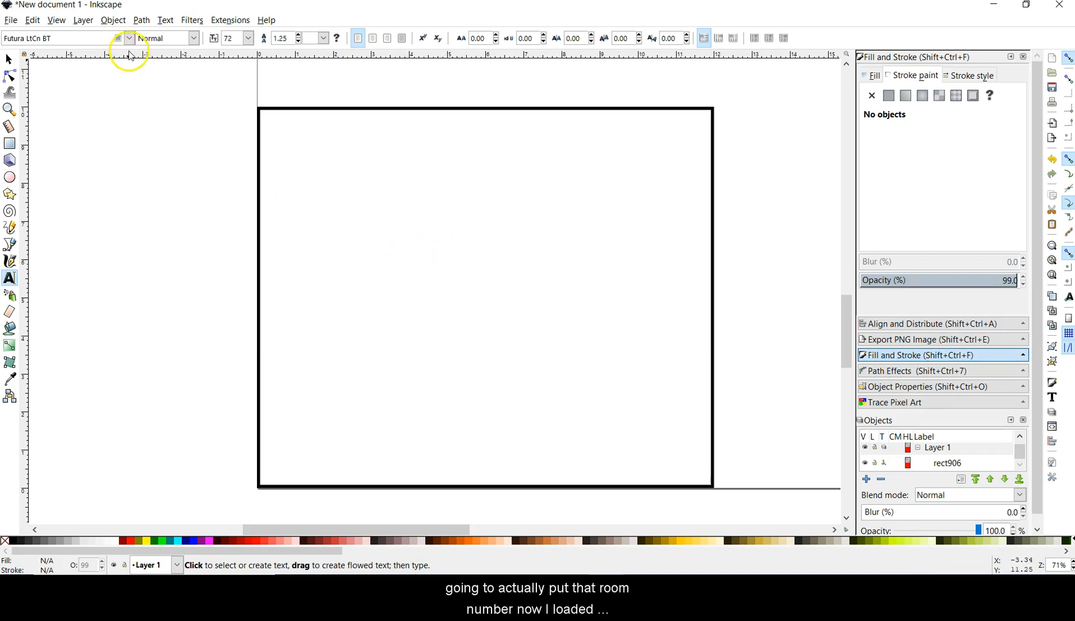
{"action": "left_click", "coordinate": [461, 258]}
{"action": "type", "text": "120"}
Change the font of the whole 120 text to Futura LtCn BT.
{"action": "left_click", "coordinate": [569, 247]}
{"action": "left_click", "coordinate": [498, 241]}
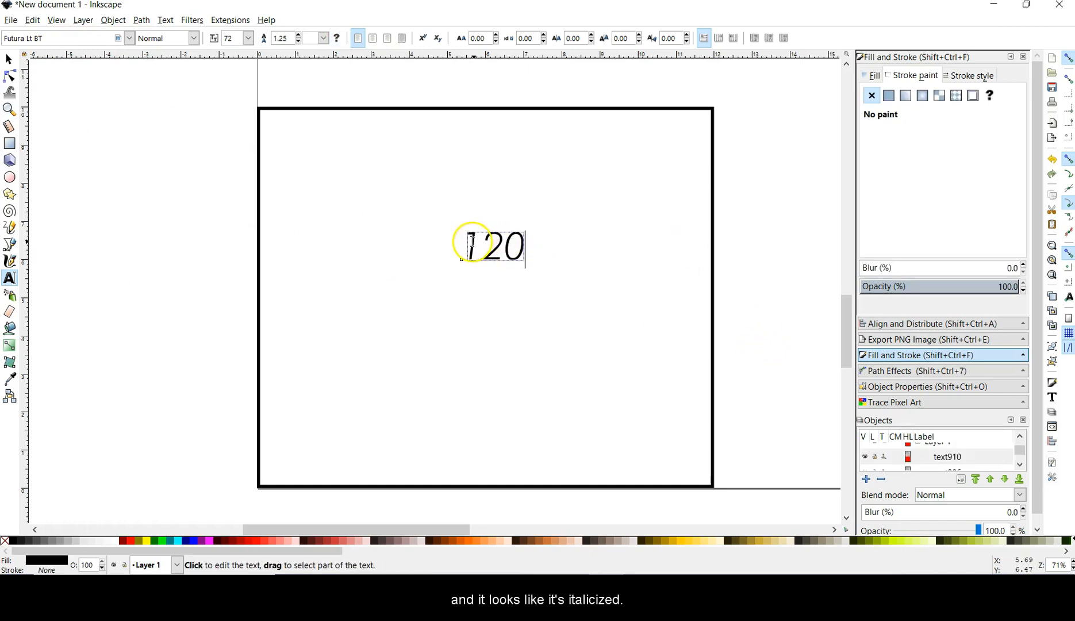
{"action": "left_click_drag", "start_coordinate": [461, 248], "coordinate": [530, 248]}
{"action": "left_click", "coordinate": [127, 39]}
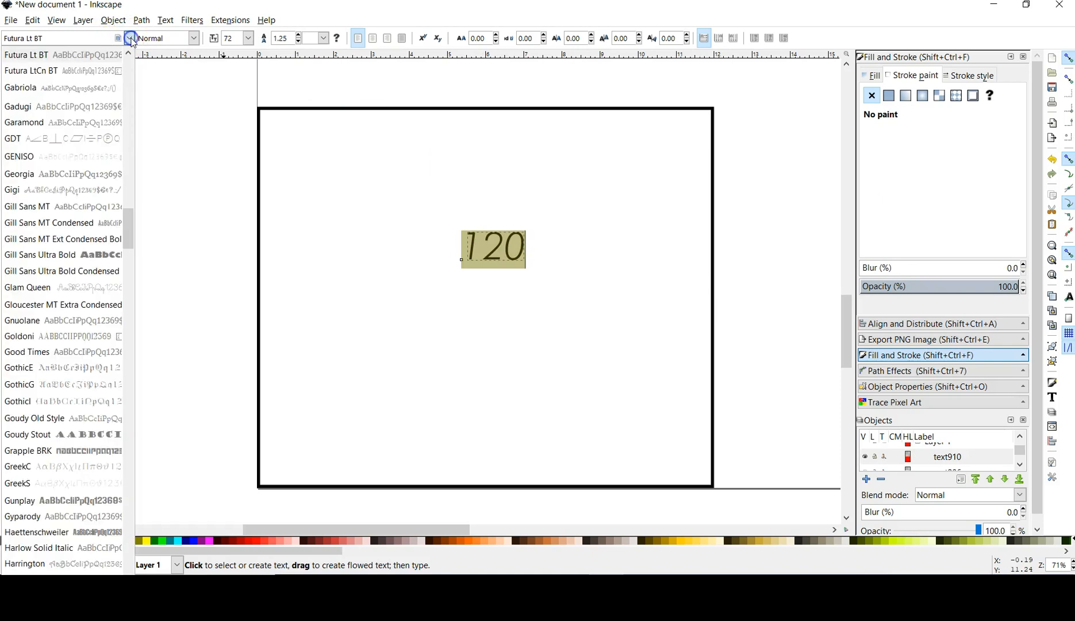
{"action": "left_click", "coordinate": [99, 77]}
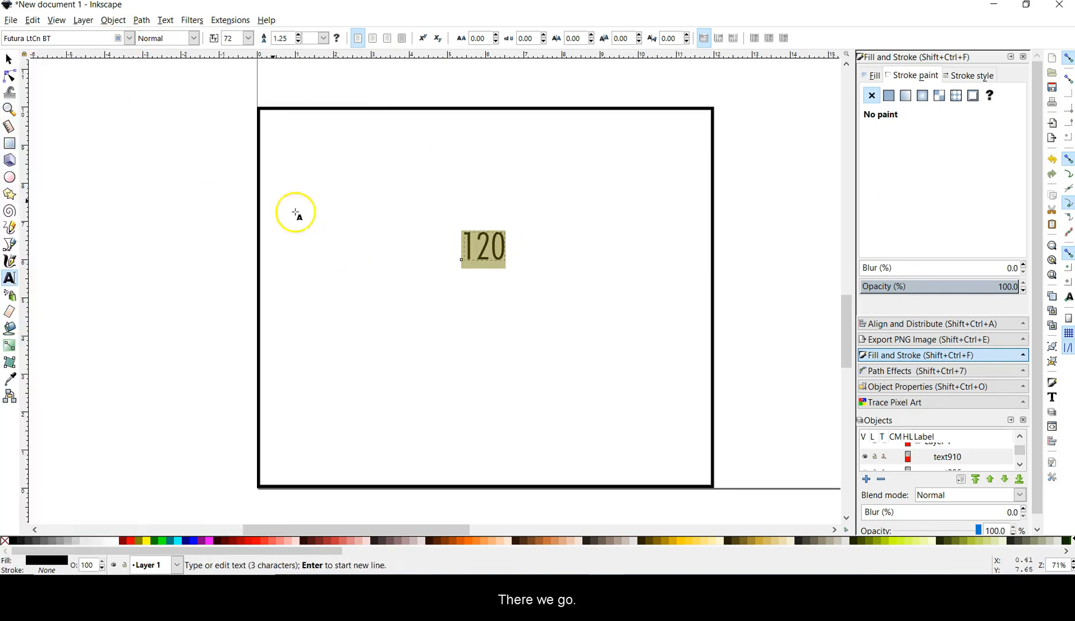
Enlarge the 120 text proportionally to about 6.9 by 4.8 in and move it into the rectangle's upper-right area.
{"action": "left_click", "coordinate": [10, 58]}
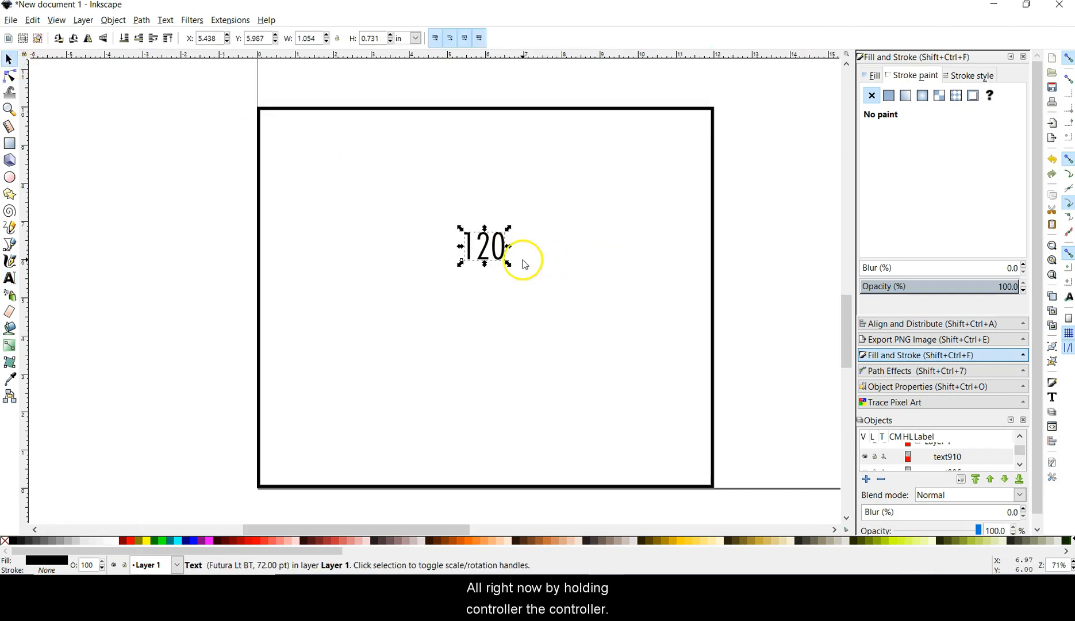
{"action": "left_click_drag", "start_coordinate": [508, 265], "coordinate": [731, 417]}
{"action": "left_click_drag", "start_coordinate": [664, 350], "coordinate": [595, 272]}
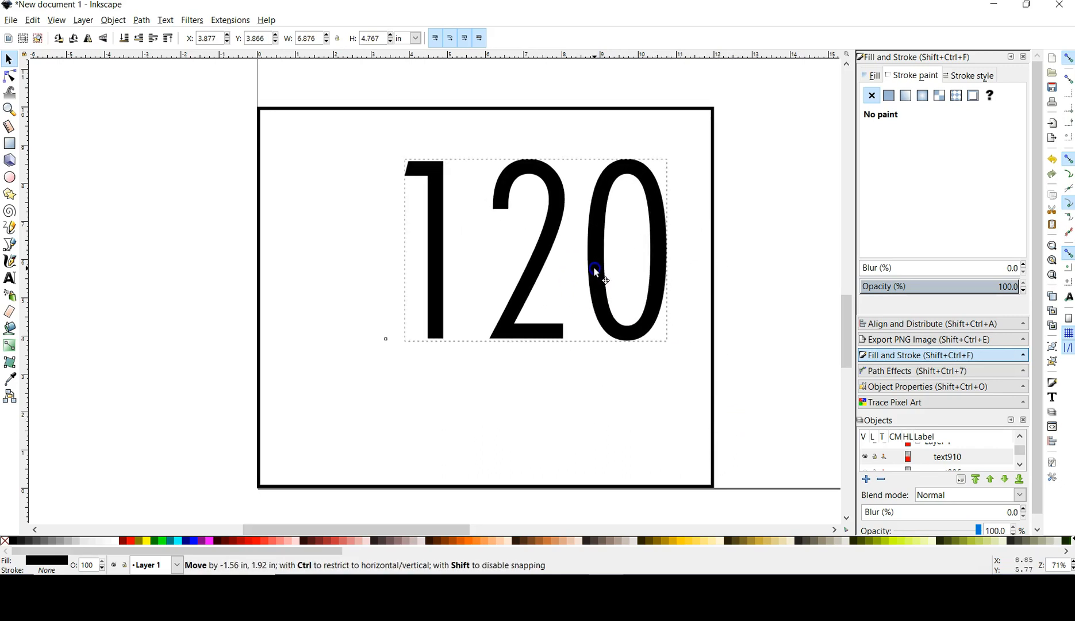
{"action": "left_click", "coordinate": [703, 324]}
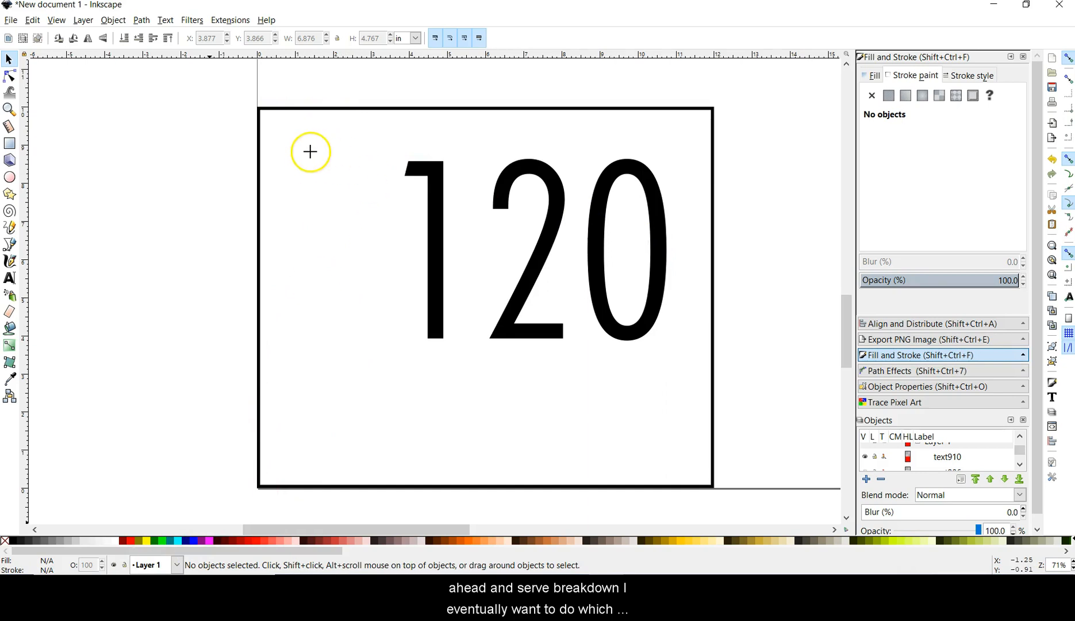
{"action": "left_click_drag", "start_coordinate": [319, 208], "coordinate": [319, 444]}
{"action": "left_click_drag", "start_coordinate": [323, 125], "coordinate": [322, 102]}
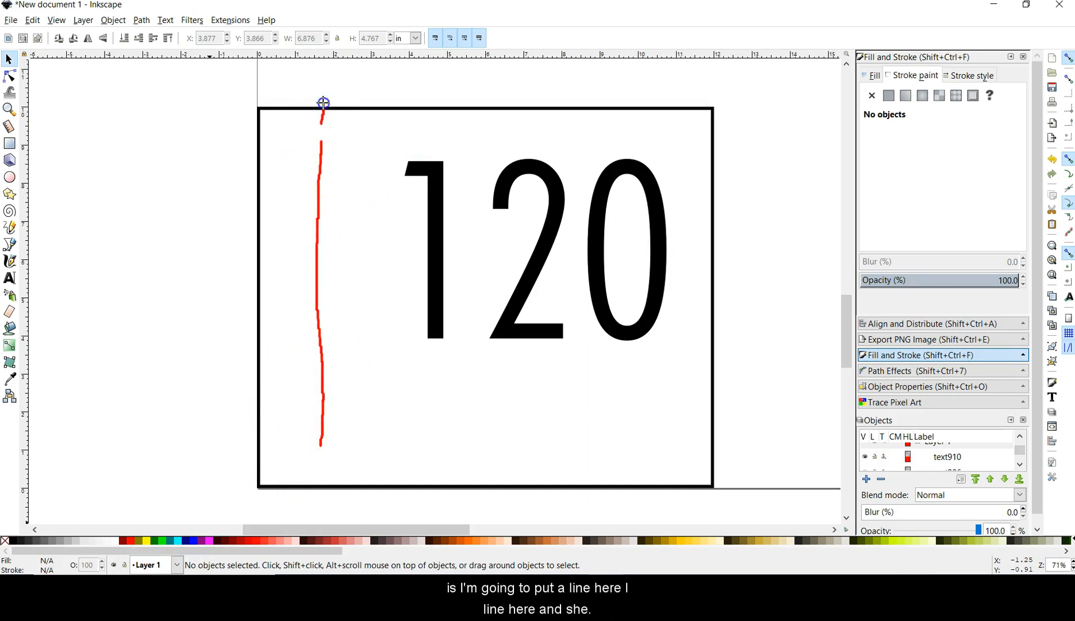
{"action": "mouse_move", "coordinate": [321, 468]}
{"action": "left_mouse_down"}
{"action": "mouse_move", "coordinate": [323, 495]}
{"action": "mouse_move", "coordinate": [291, 463]}
{"action": "left_mouse_up"}
{"action": "left_click_drag", "start_coordinate": [282, 137], "coordinate": [297, 134]}
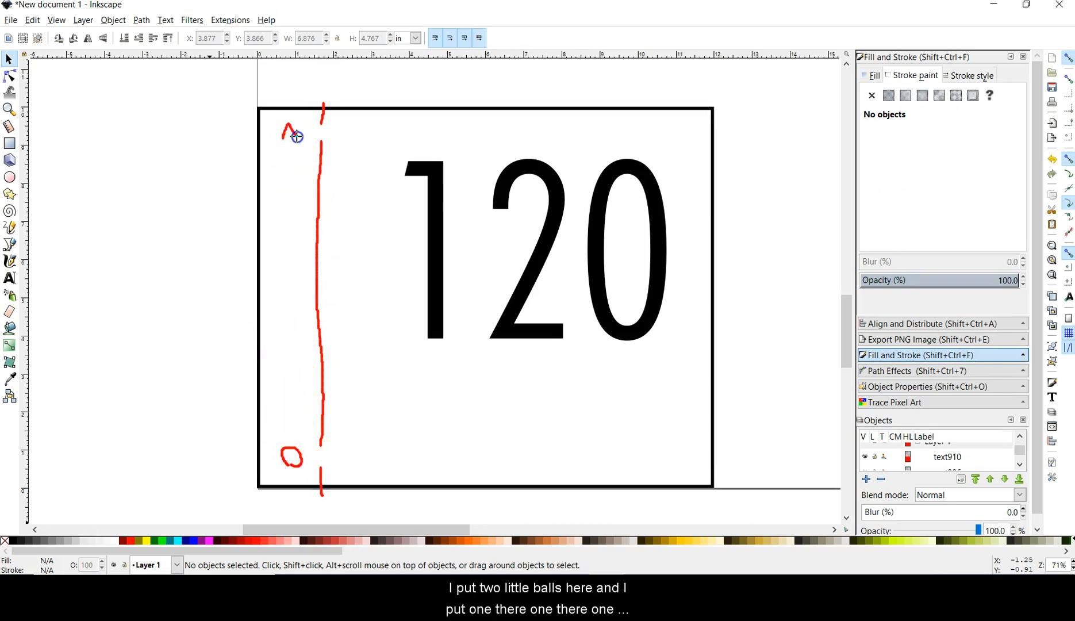
{"action": "left_click_drag", "start_coordinate": [361, 161], "coordinate": [358, 151]}
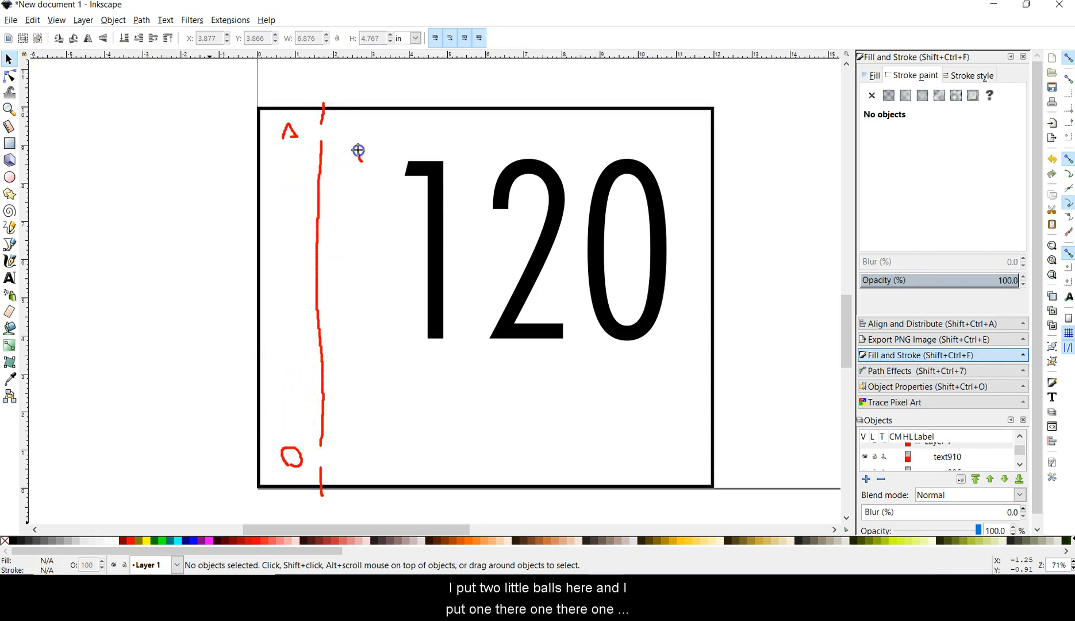
{"action": "left_click", "coordinate": [675, 152]}
{"action": "left_click", "coordinate": [676, 450]}
{"action": "mouse_move", "coordinate": [400, 375]}
{"action": "left_mouse_down"}
{"action": "mouse_move", "coordinate": [438, 426]}
{"action": "mouse_move", "coordinate": [609, 444]}
{"action": "mouse_move", "coordinate": [629, 373]}
{"action": "mouse_move", "coordinate": [368, 369]}
{"action": "left_mouse_up"}
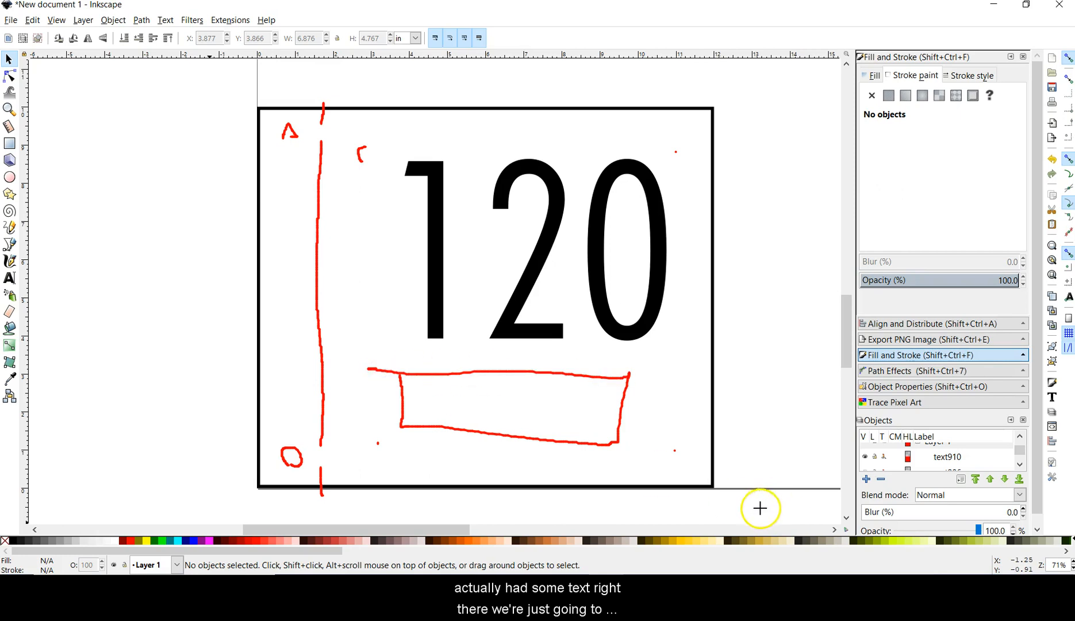
Draw a straight vertical line between the rectangle's left edge and the 120, starting at about X 1.40, Y 8.59 and ending near the lower edge.
{"action": "left_click", "coordinate": [631, 7]}
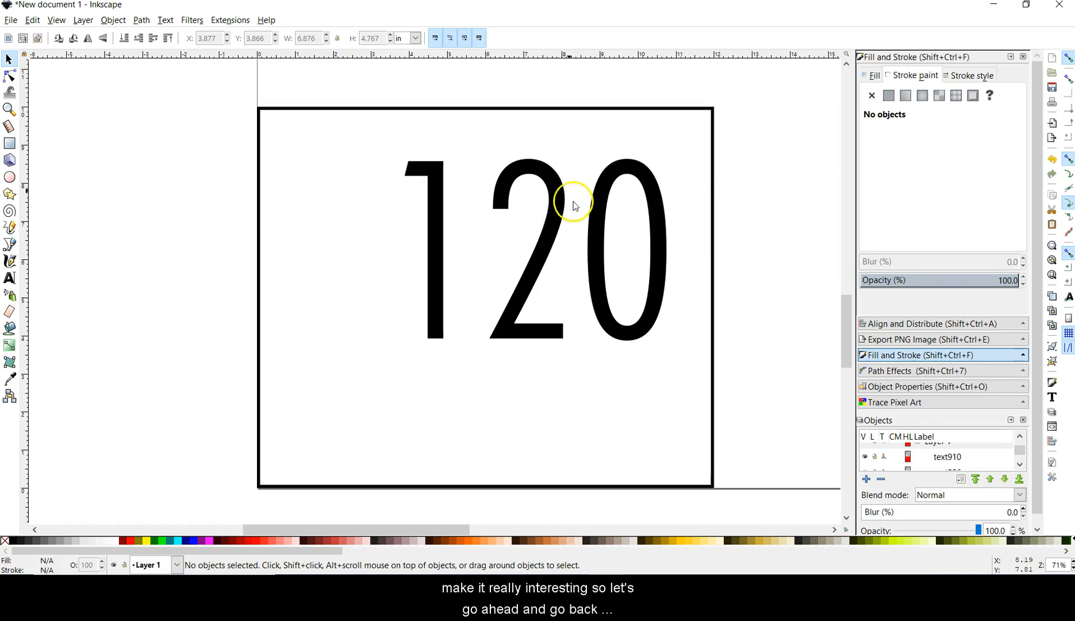
{"action": "left_click", "coordinate": [13, 245]}
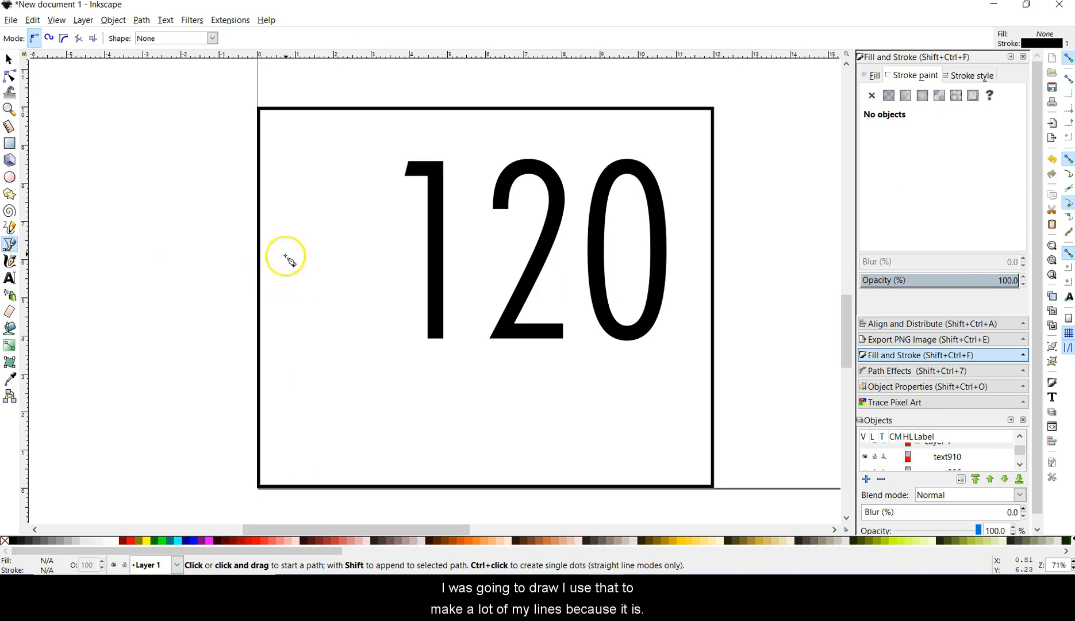
{"action": "left_click", "coordinate": [311, 161]}
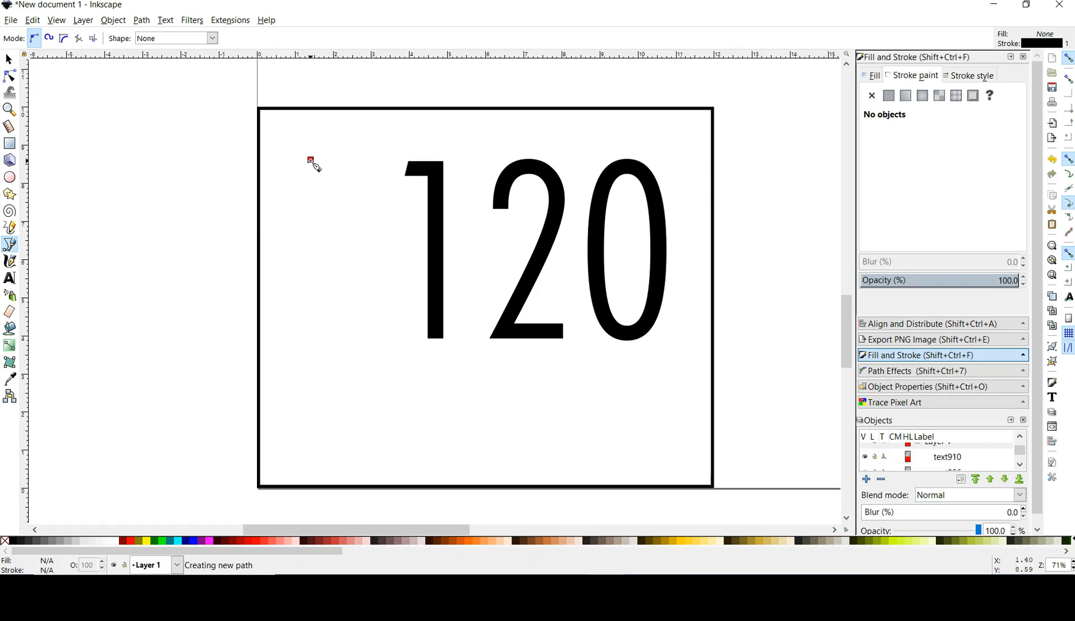
{"action": "left_click", "coordinate": [311, 161]}
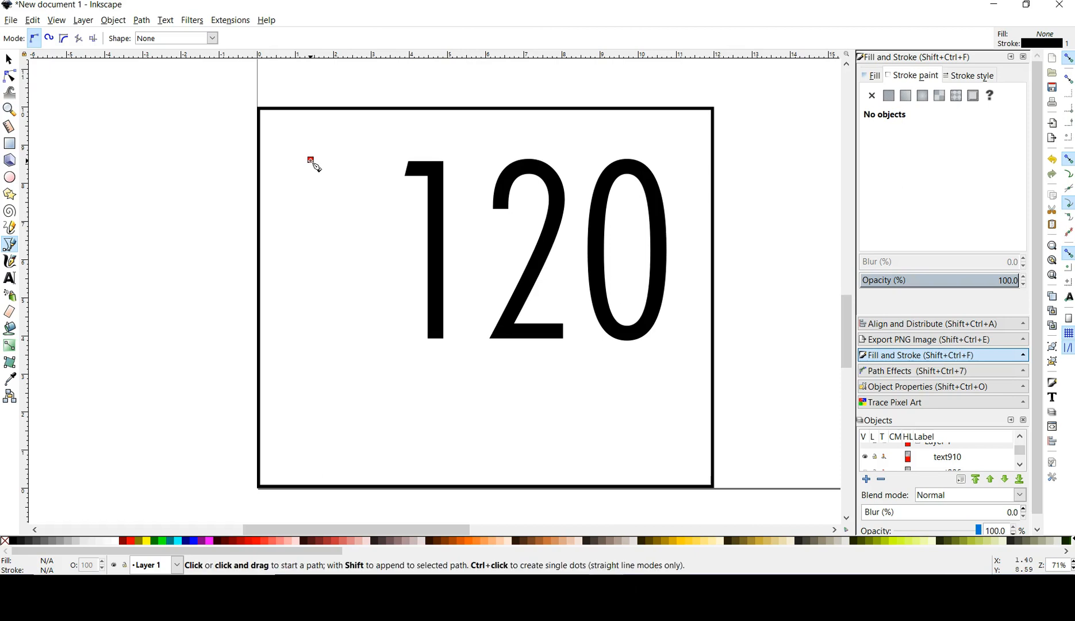
{"action": "left_click", "coordinate": [311, 161]}
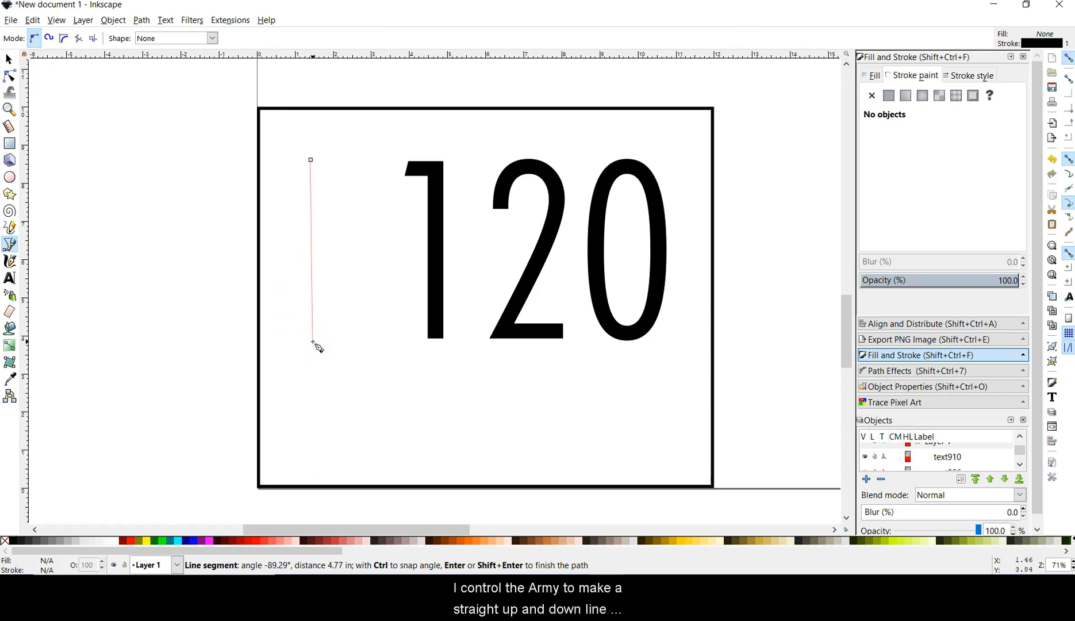
{"action": "key", "text": "ctrl"}
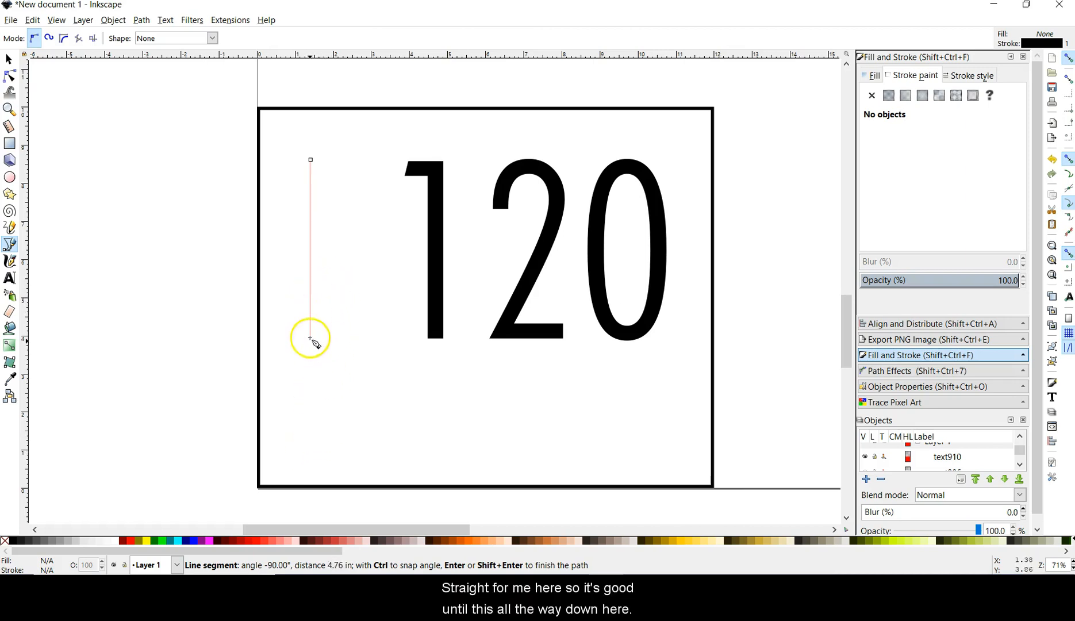
{"action": "left_click", "coordinate": [314, 457]}
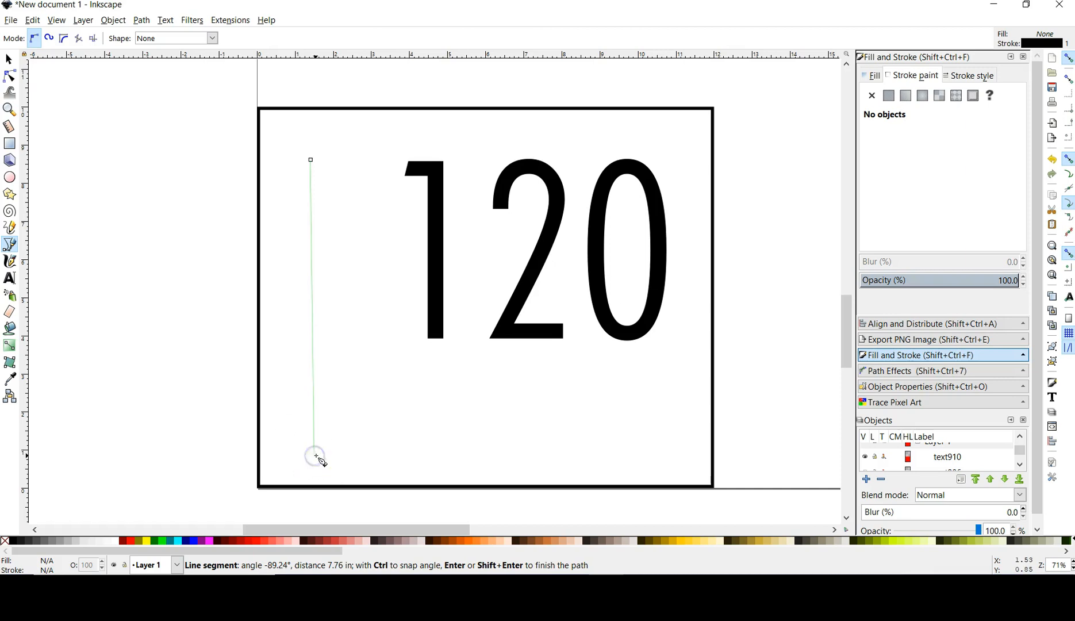
{"action": "key", "text": "BackSpace"}
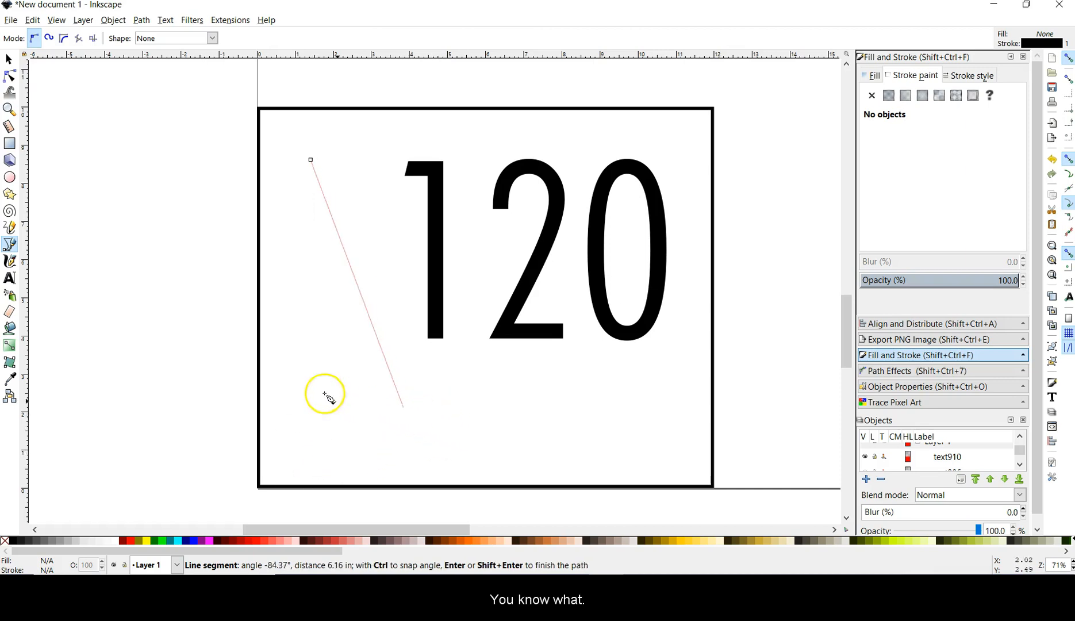
{"action": "left_click", "coordinate": [312, 447]}
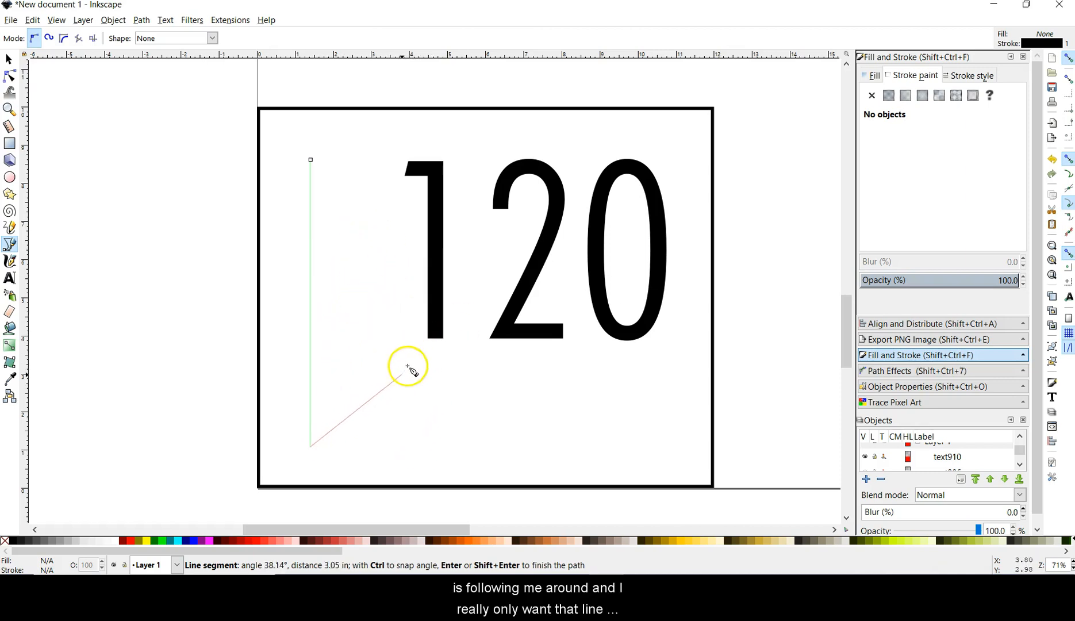
{"action": "right_click", "coordinate": [376, 239]}
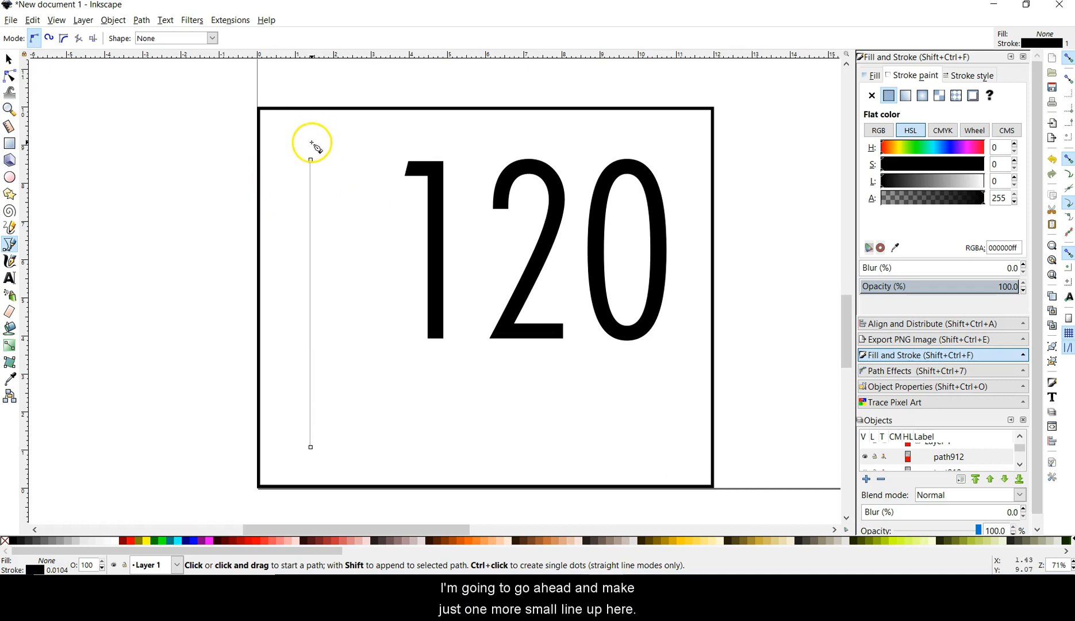
Draw a short vertical line about 0.9 in long above the long line, reaching up to the rectangle's top edge.
{"action": "left_click", "coordinate": [311, 142]}
{"action": "left_click", "coordinate": [312, 108]}
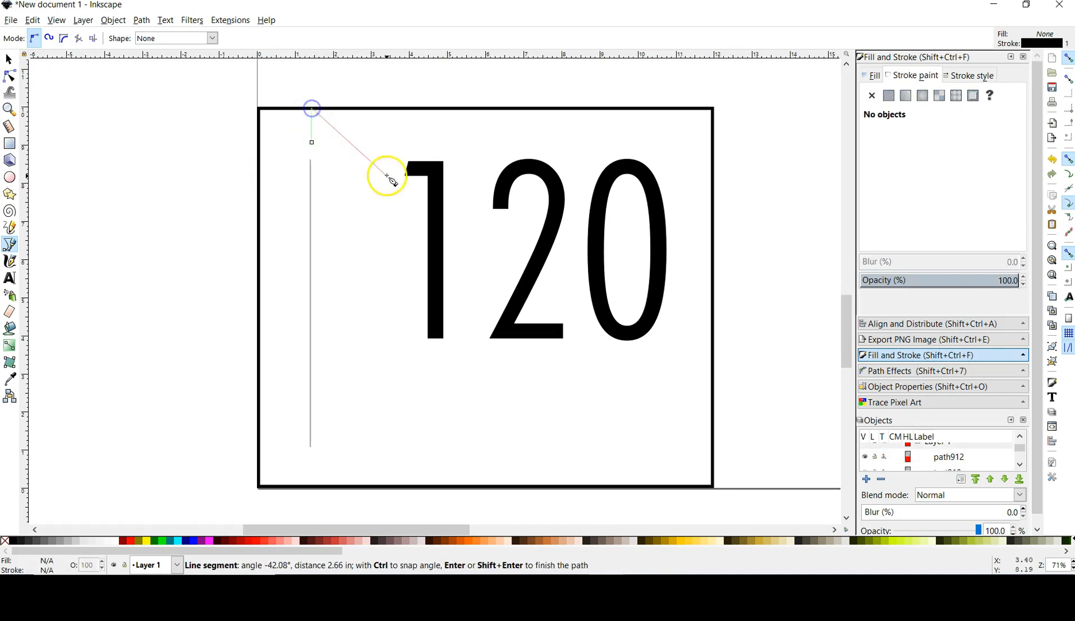
{"action": "right_click", "coordinate": [360, 175]}
{"action": "right_click", "coordinate": [323, 136]}
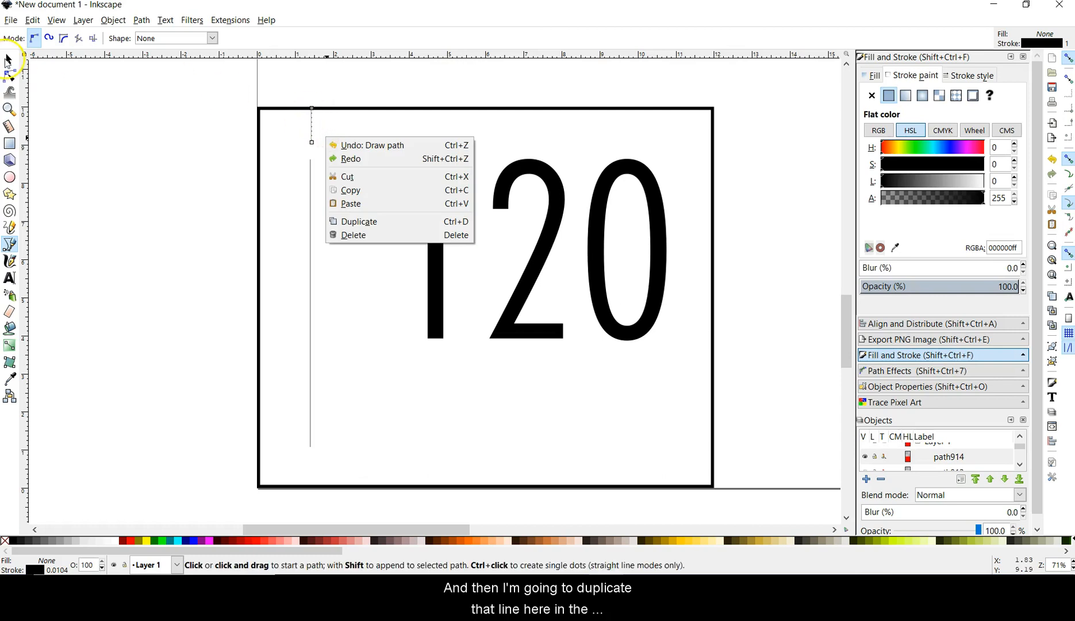
Copy the short vertical line and place the duplicate below the long line at the rectangle's bottom edge.
{"action": "left_click", "coordinate": [7, 59]}
{"action": "left_click", "coordinate": [143, 120]}
{"action": "left_click", "coordinate": [312, 128]}
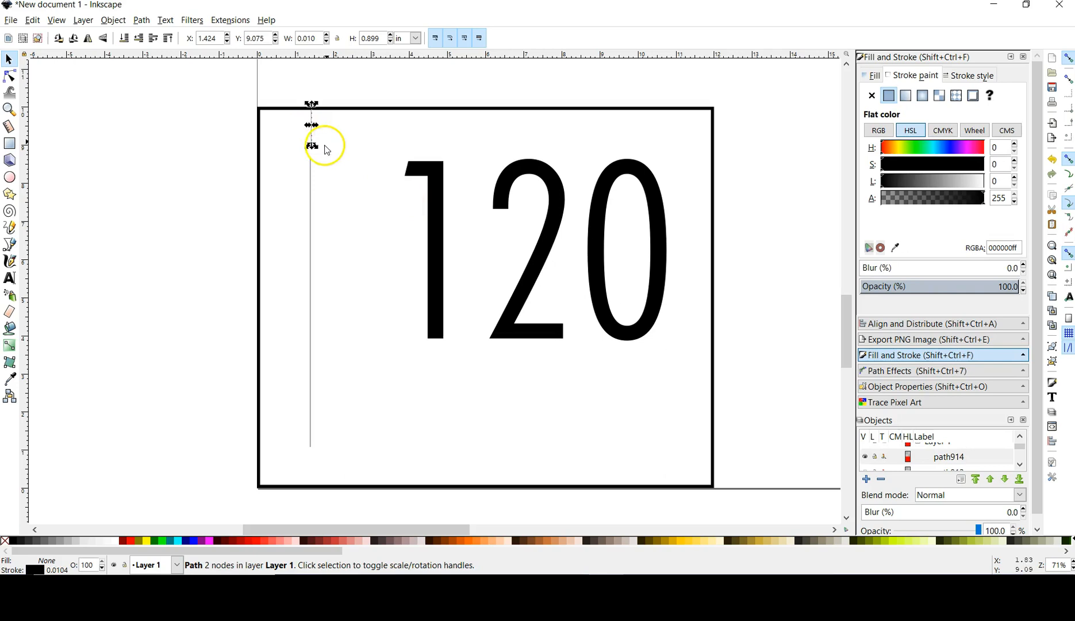
{"action": "key", "text": "ctrl+c"}
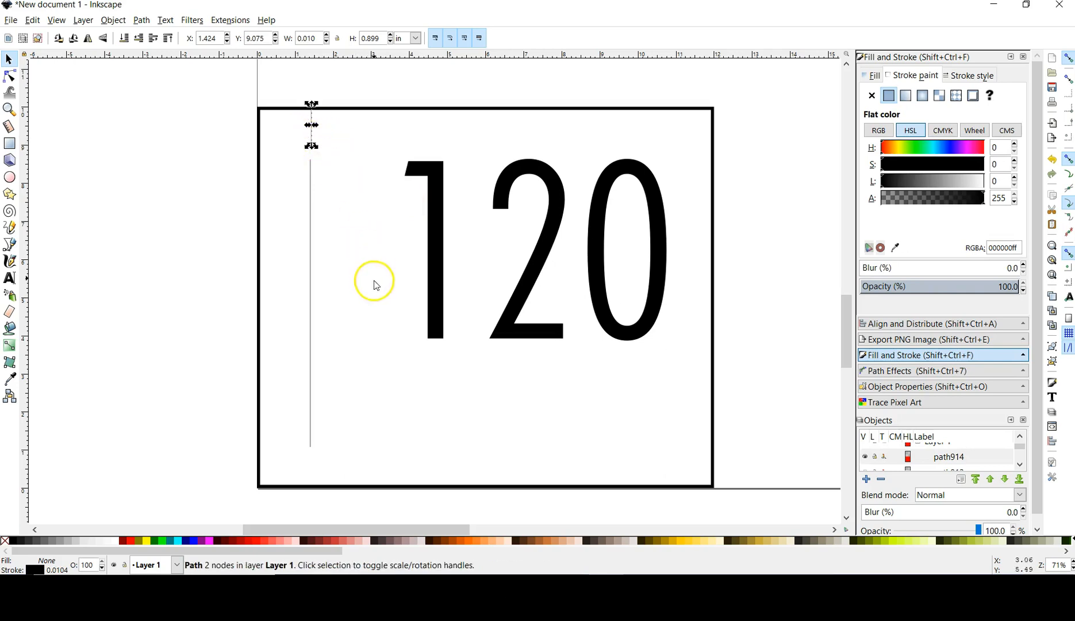
{"action": "key", "text": "ctrl+v"}
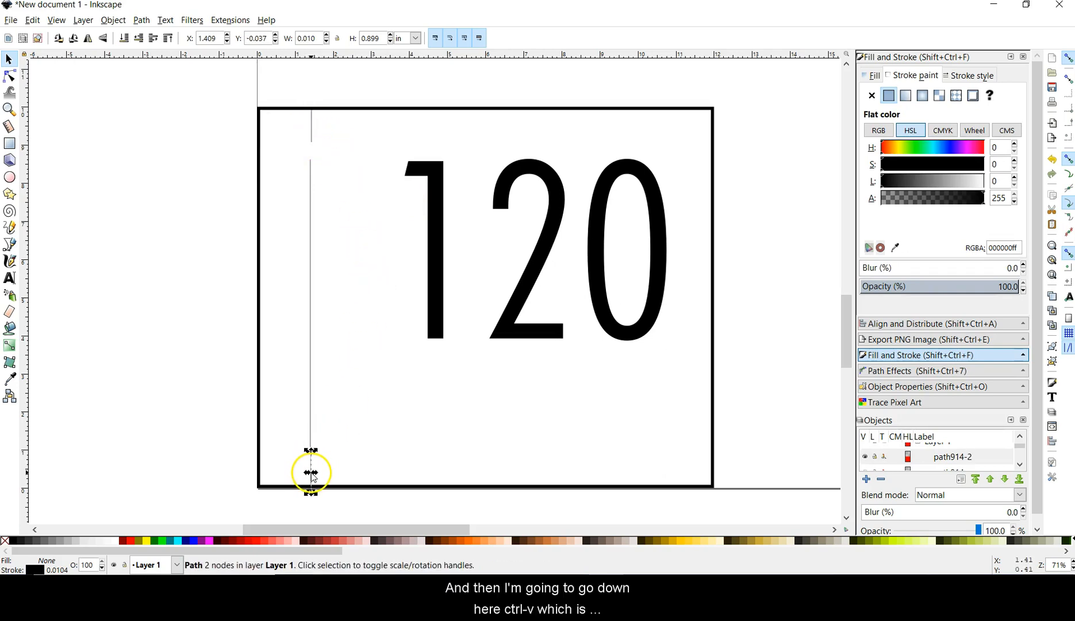
{"action": "left_click", "coordinate": [381, 403]}
Shorten the long vertical line to about 7.25 in and align it between the two short lines at about X 1.42, Y 1.43.
{"action": "left_click_drag", "start_coordinate": [311, 252], "coordinate": [338, 248]}
{"action": "left_click", "coordinate": [336, 159]}
{"action": "left_click", "coordinate": [346, 217]}
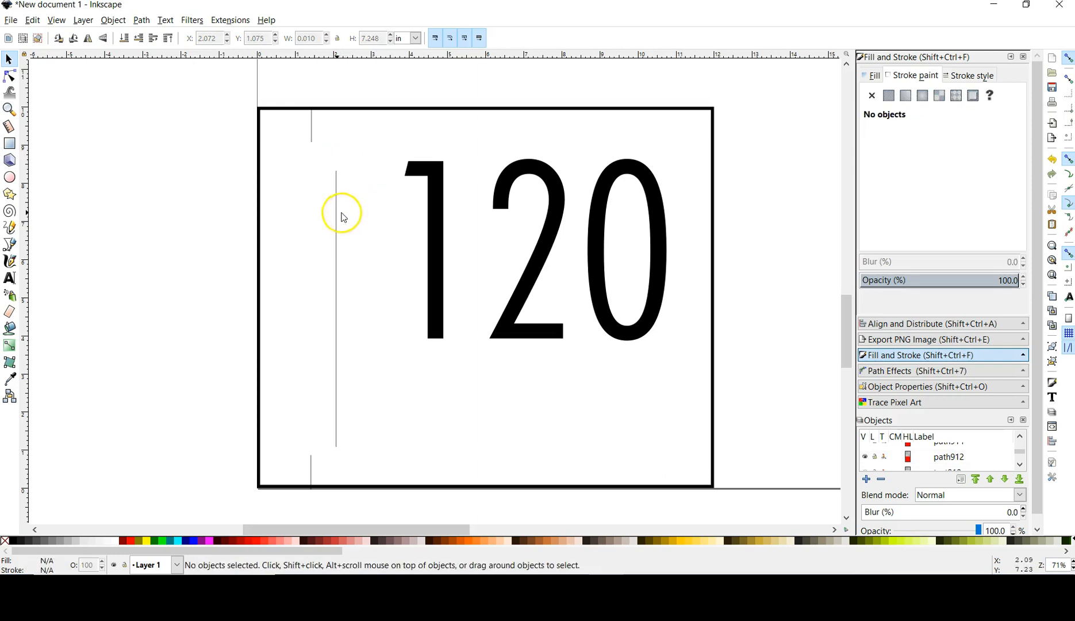
{"action": "left_click_drag", "start_coordinate": [337, 221], "coordinate": [311, 207]}
{"action": "left_click", "coordinate": [375, 244]}
{"action": "left_click", "coordinate": [374, 265]}
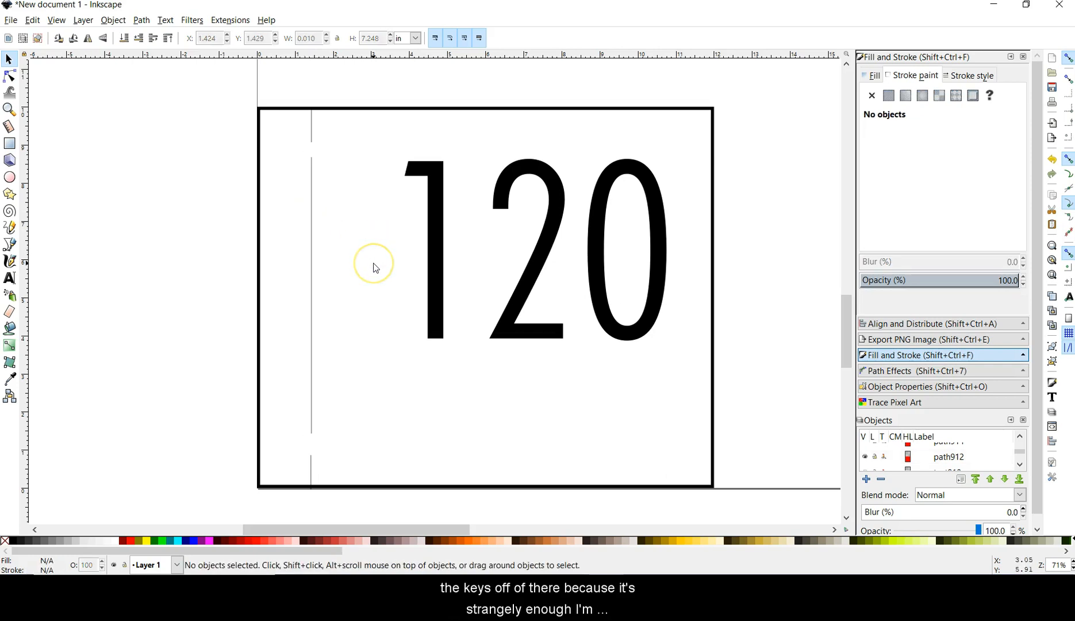
Set the X position of the long vertical line and the upper short line to 1.5 in.
{"action": "left_click", "coordinate": [317, 218]}
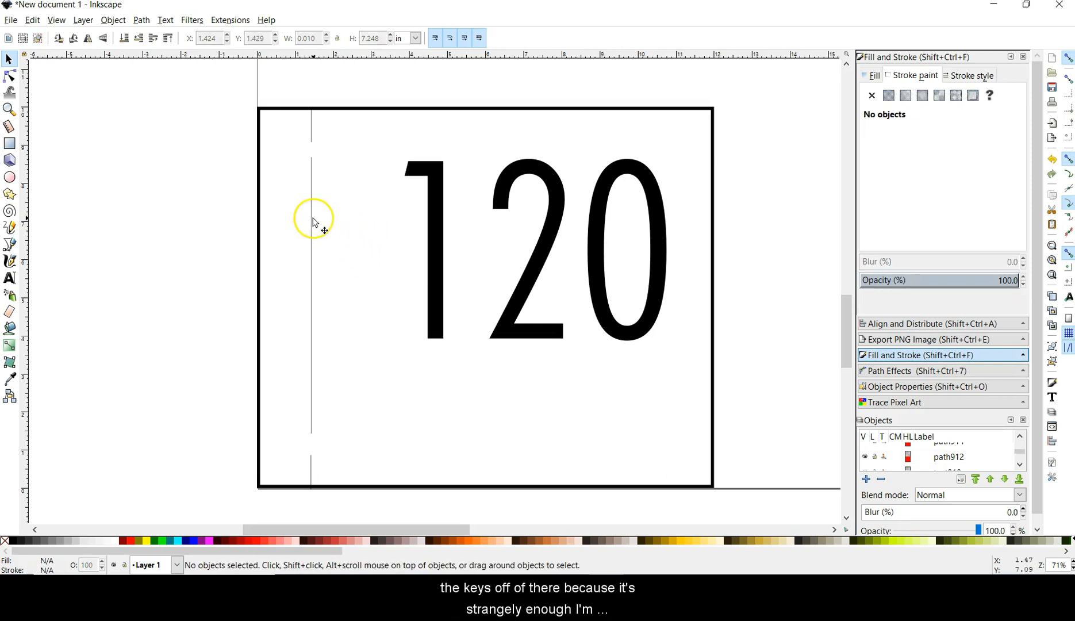
{"action": "left_click", "coordinate": [313, 223]}
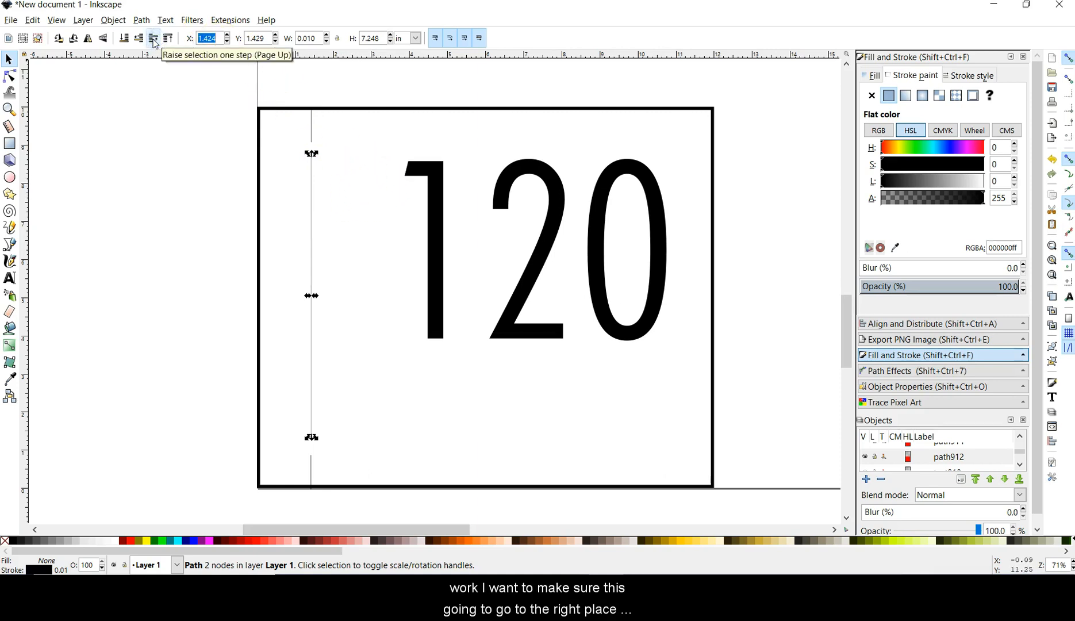
{"action": "type", "text": "1.5"}
{"action": "key", "text": "Return"}
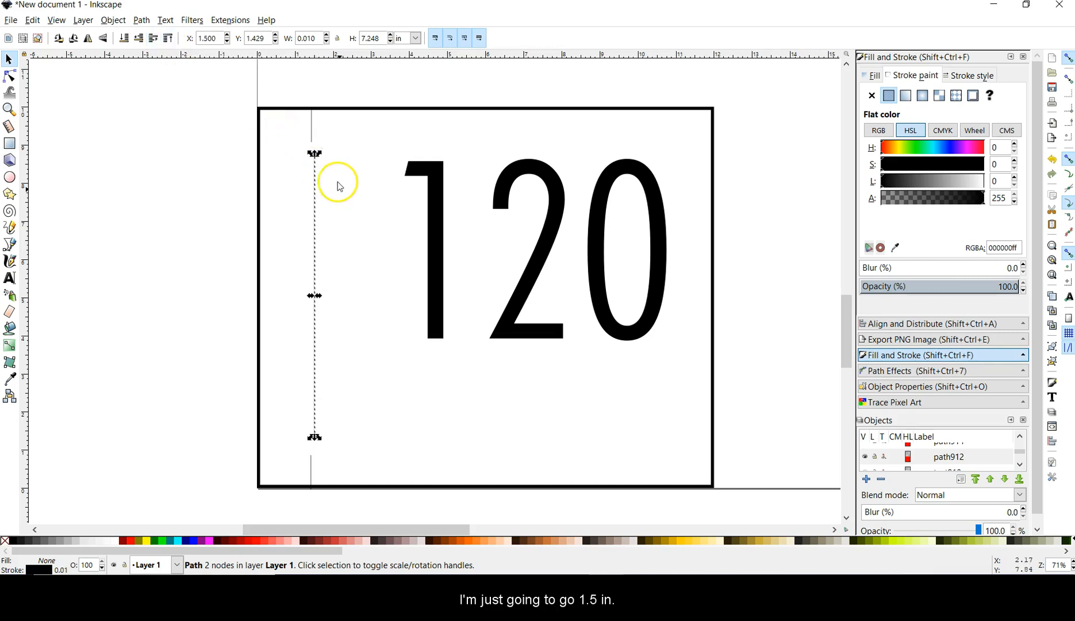
{"action": "left_click", "coordinate": [312, 135]}
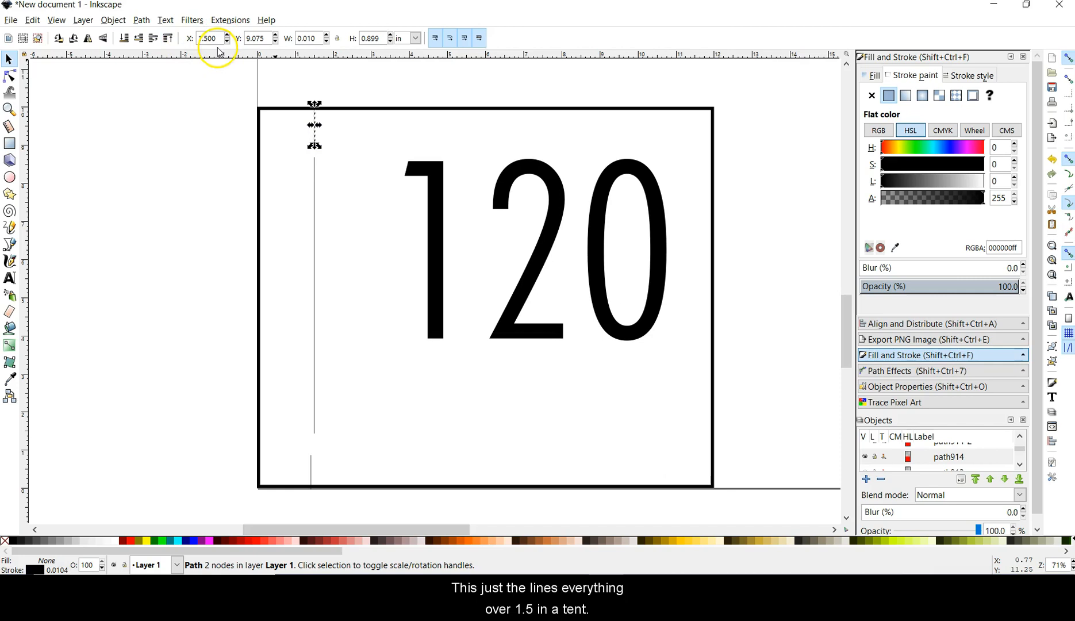
Position the lower short line at X 1.5 in, Y 0.
{"action": "left_click", "coordinate": [312, 469]}
{"action": "left_click", "coordinate": [221, 41]}
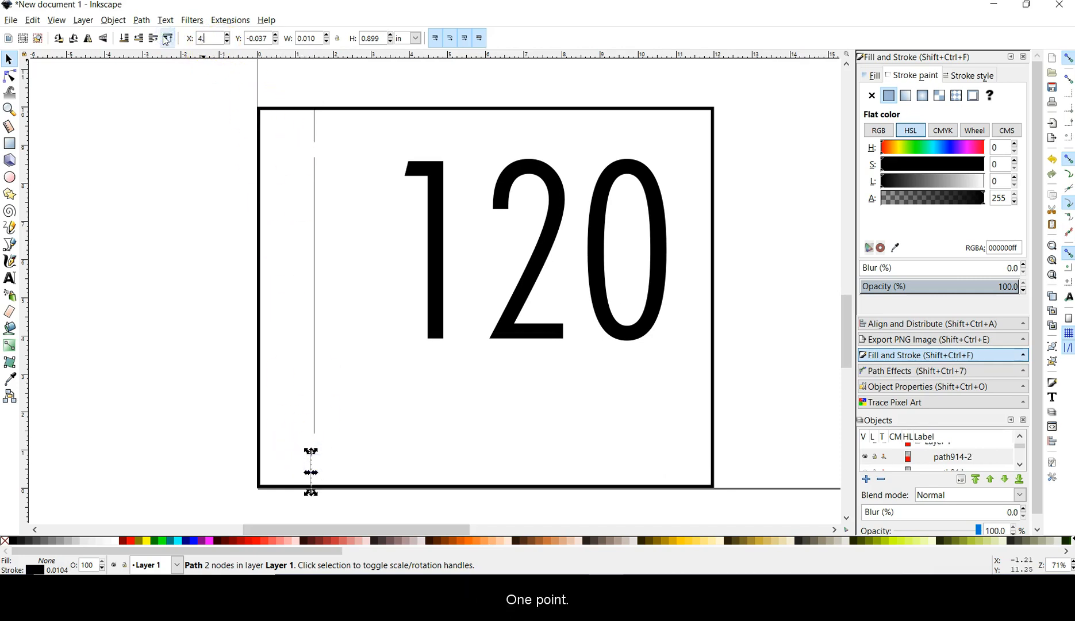
{"action": "left_click", "coordinate": [247, 58]}
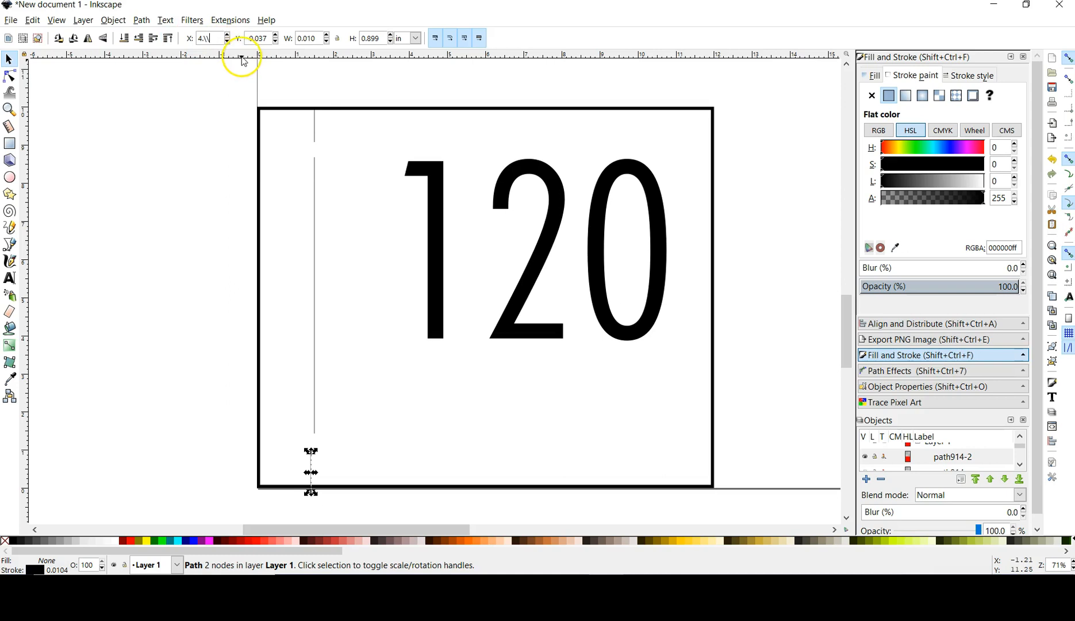
{"action": "key", "text": "BackSpace"}
{"action": "type", "text": "1.5"}
{"action": "key", "text": "Return"}
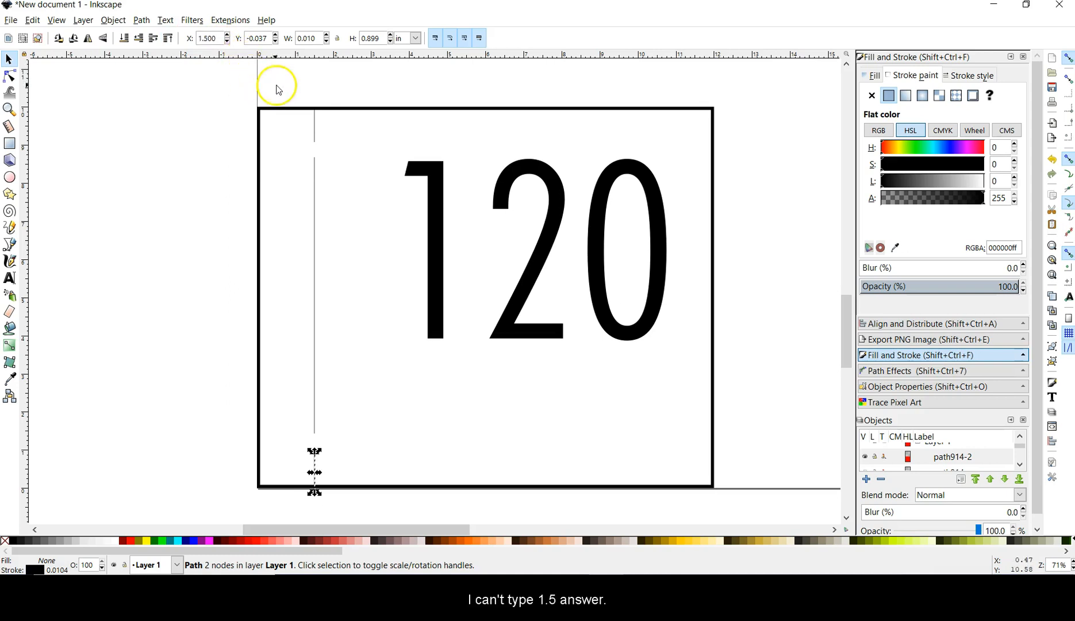
{"action": "type", "text": "0"}
{"action": "key", "text": "Return"}
{"action": "left_click", "coordinate": [423, 411]}
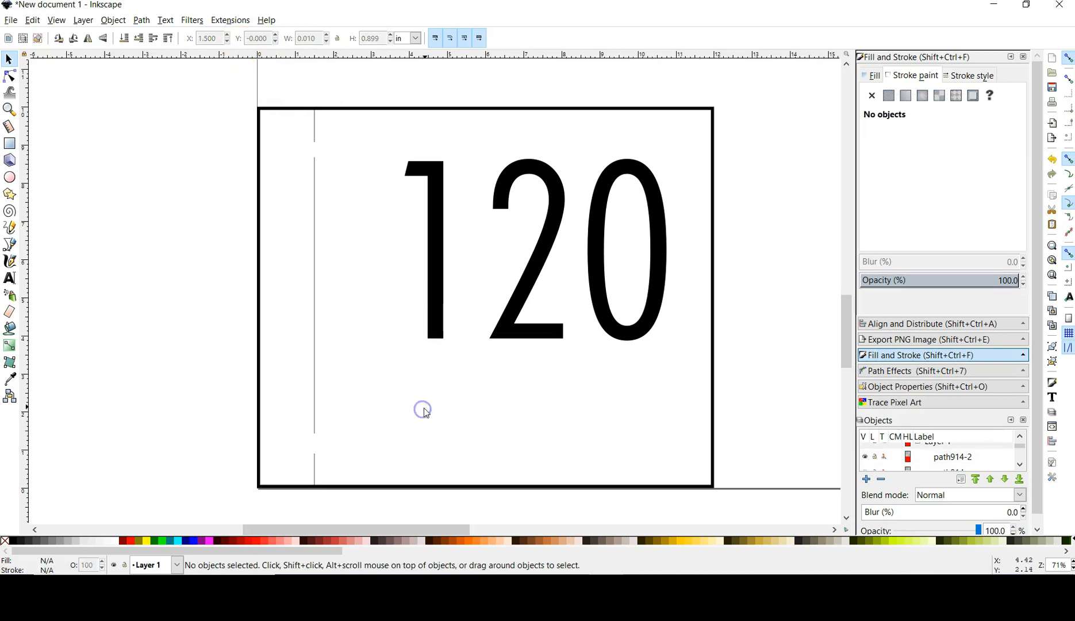
Set the long vertical line's Y position to 1.35 in.
{"action": "left_click", "coordinate": [315, 303]}
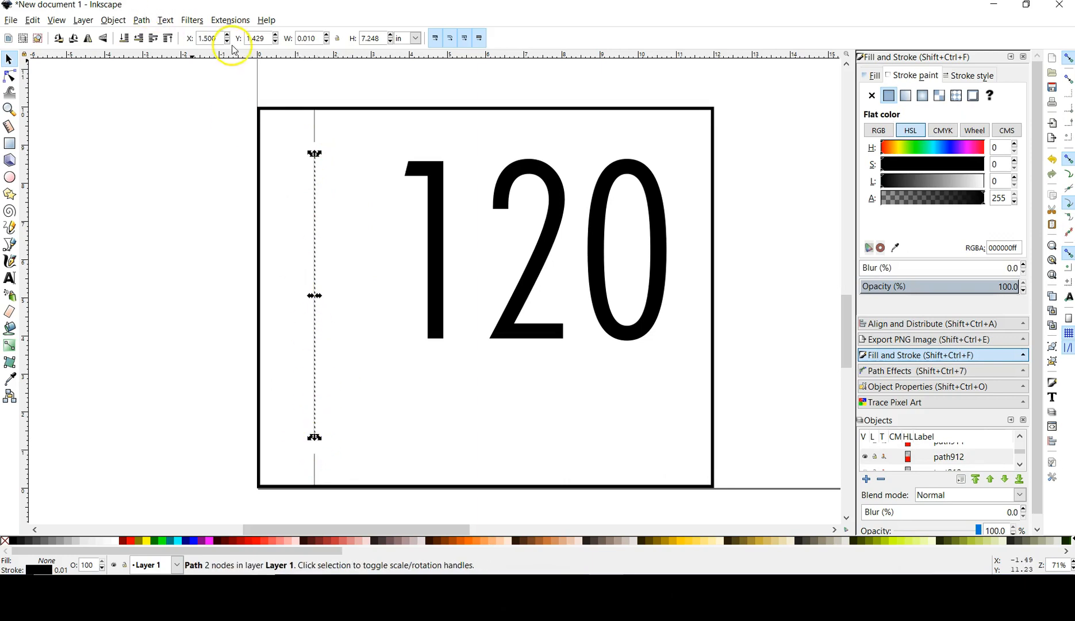
{"action": "type", "text": "1.35"}
{"action": "key", "text": "Return"}
{"action": "left_click", "coordinate": [427, 413]}
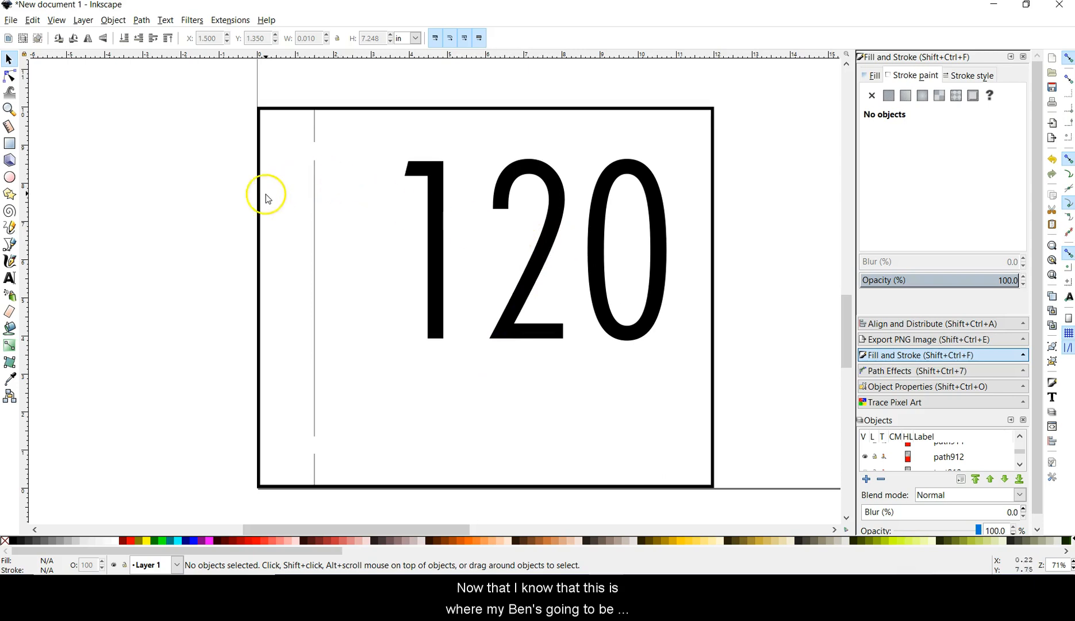
Move the 120 text slightly down and left to about X 3.38, Y 3.56 in.
{"action": "left_click_drag", "start_coordinate": [554, 195], "coordinate": [534, 208]}
{"action": "left_click", "coordinate": [756, 263]}
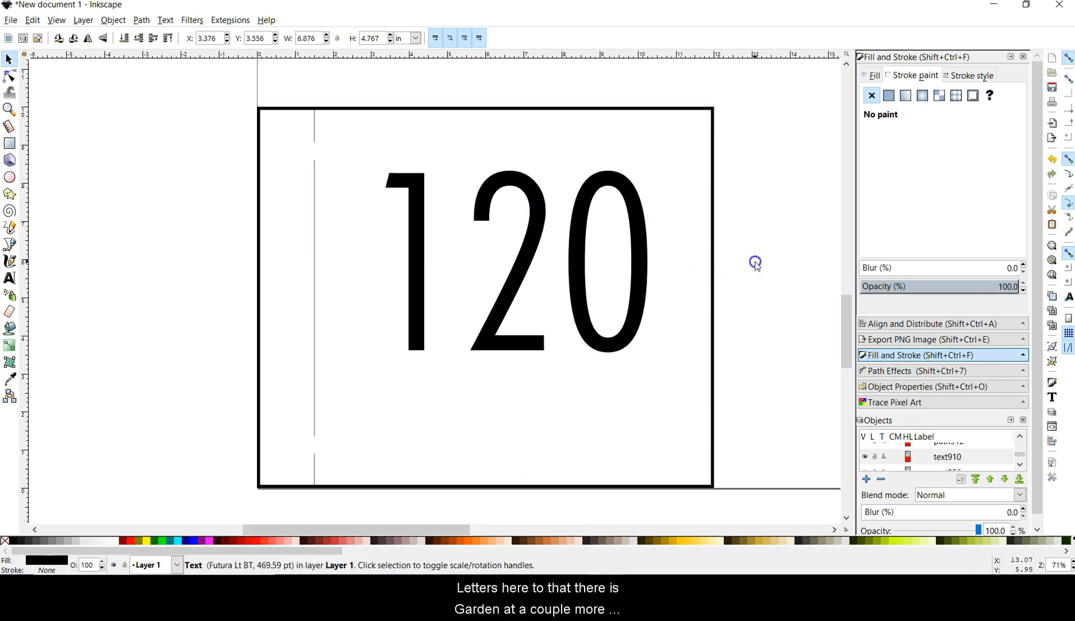
Draw a perfect circle about 0.85 in across in the empty area left of the rectangle.
{"action": "left_click", "coordinate": [8, 177]}
{"action": "key", "text": "ctrl"}
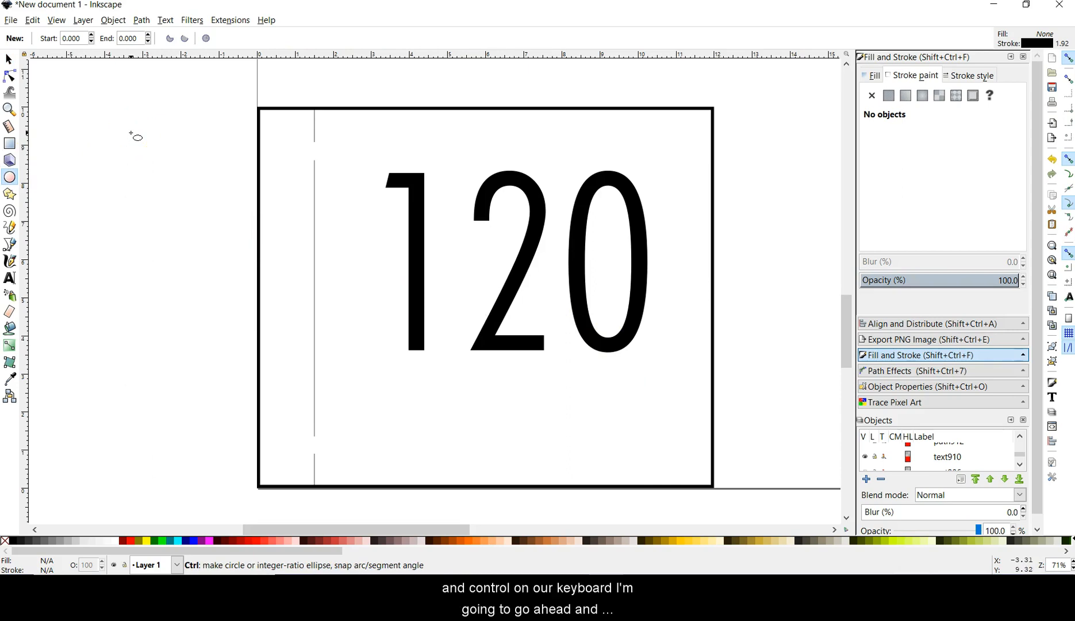
{"action": "mouse_move", "coordinate": [131, 133]}
{"action": "left_mouse_down"}
{"action": "mouse_move", "coordinate": [170, 174]}
{"action": "mouse_move", "coordinate": [163, 166]}
{"action": "left_mouse_up"}
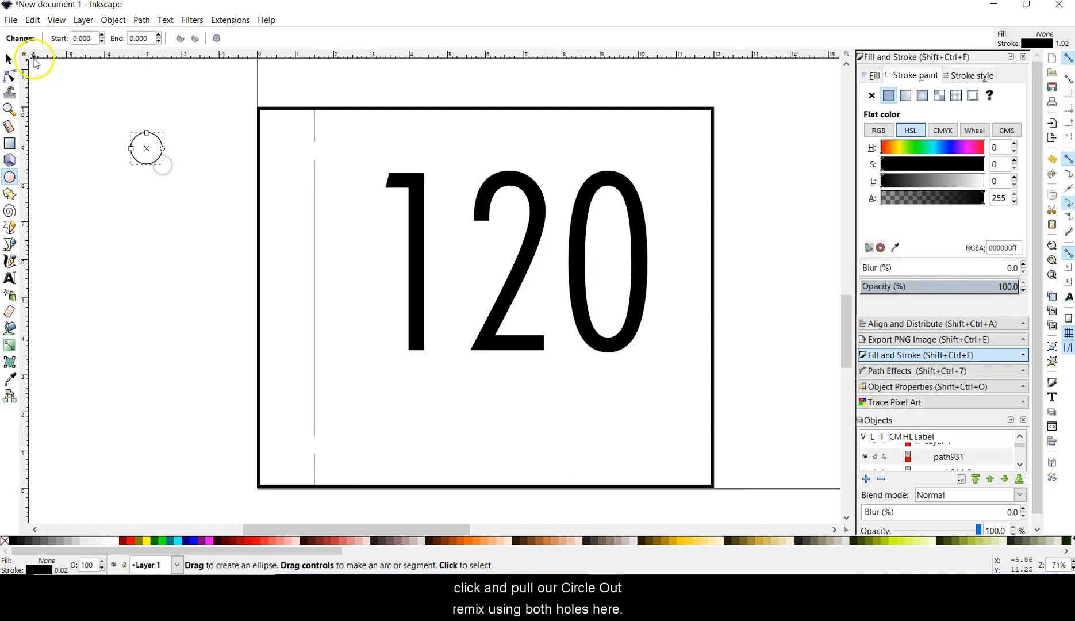
{"action": "left_click", "coordinate": [14, 61]}
{"action": "left_click", "coordinate": [137, 258]}
Lock the circle's width-to-height ratio and set its size to 0.375 in.
{"action": "left_click", "coordinate": [155, 161]}
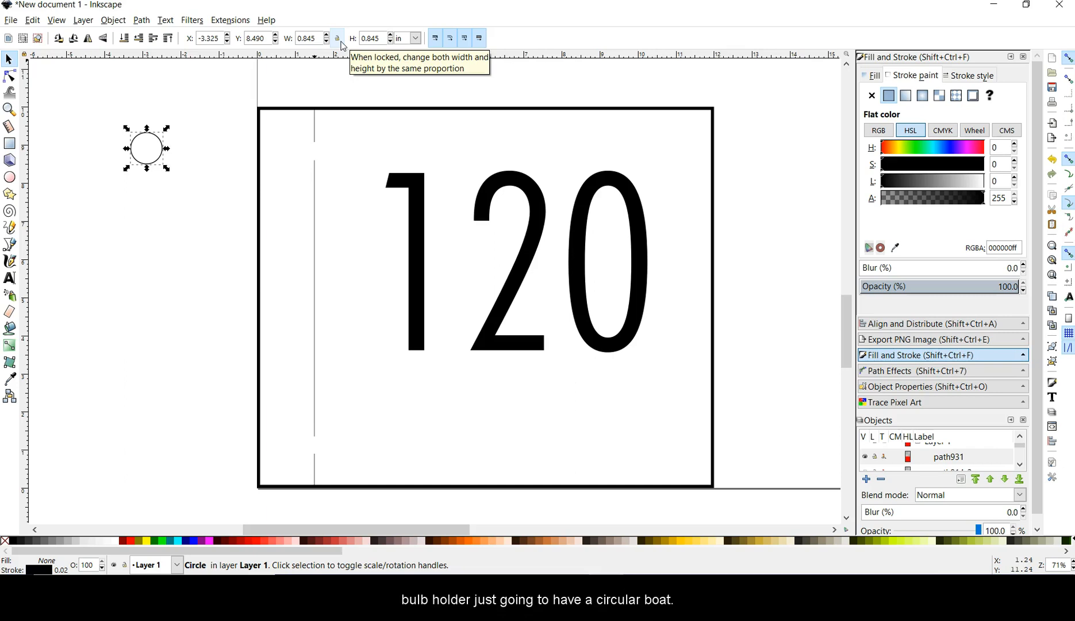
{"action": "left_click", "coordinate": [437, 8]}
{"action": "left_click", "coordinate": [339, 39]}
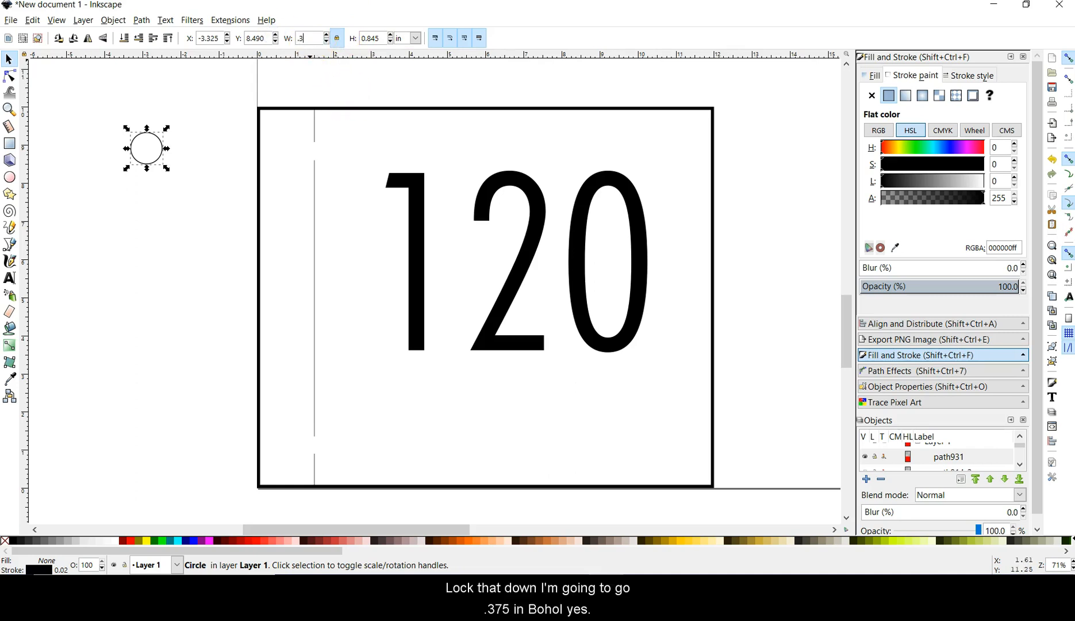
{"action": "left_click", "coordinate": [408, 90]}
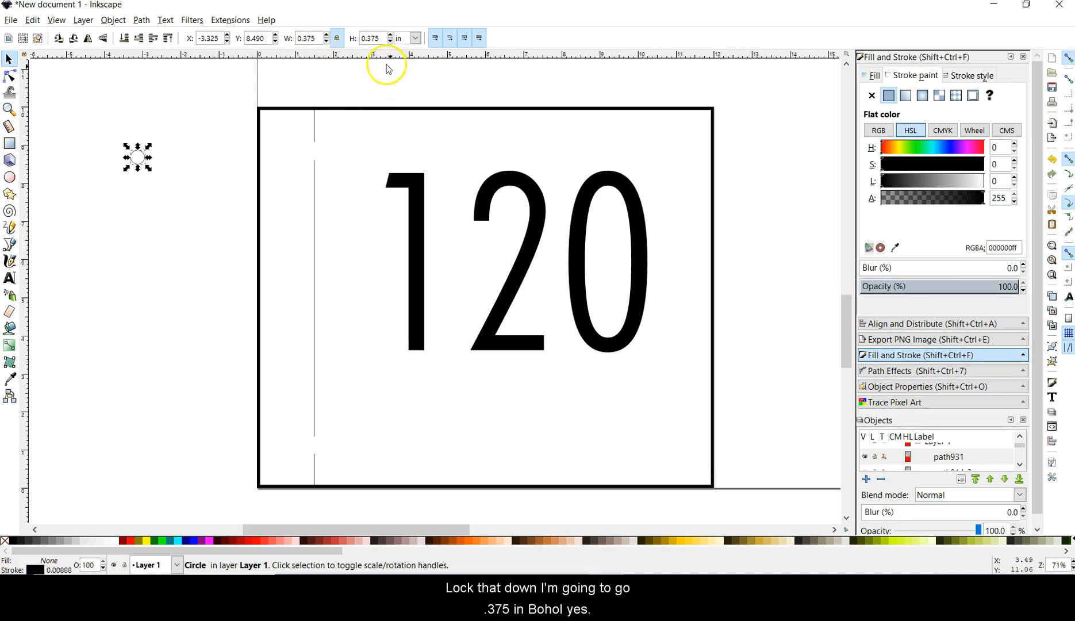
{"action": "left_click", "coordinate": [143, 160]}
{"action": "left_click_drag", "start_coordinate": [147, 160], "coordinate": [285, 157]}
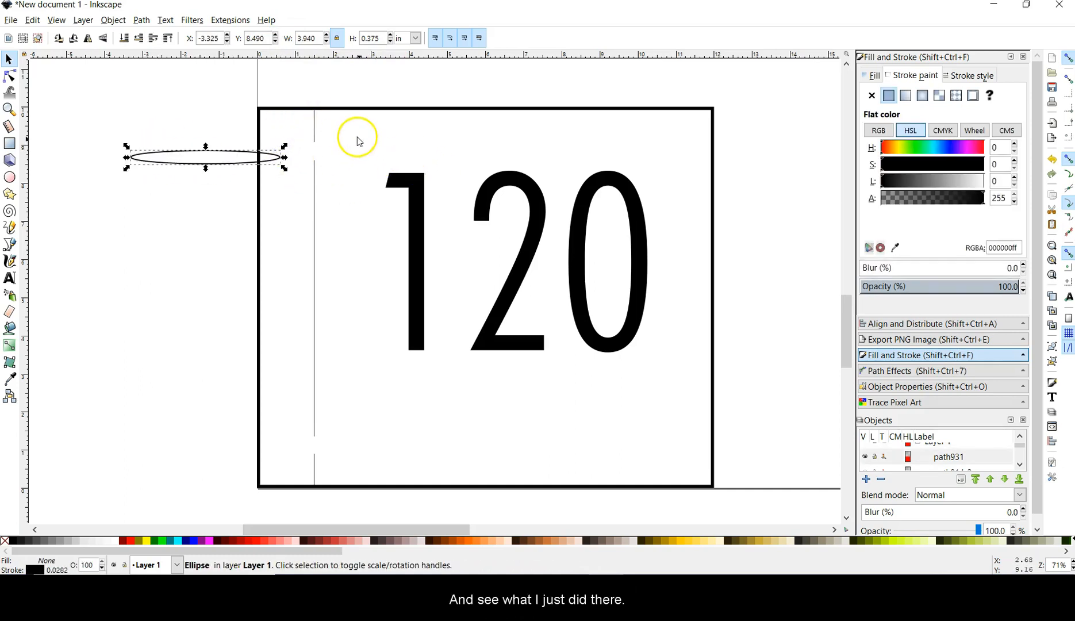
{"action": "key", "text": "ctrl+z"}
Move the 0.375 in circle into the upper part of the sign's left strip, at about X 0.55, Y 8.67 in.
{"action": "left_click", "coordinate": [231, 169]}
{"action": "mouse_move", "coordinate": [139, 160]}
{"action": "left_mouse_down"}
{"action": "mouse_move", "coordinate": [295, 147]}
{"action": "mouse_move", "coordinate": [293, 156]}
{"action": "left_mouse_up"}
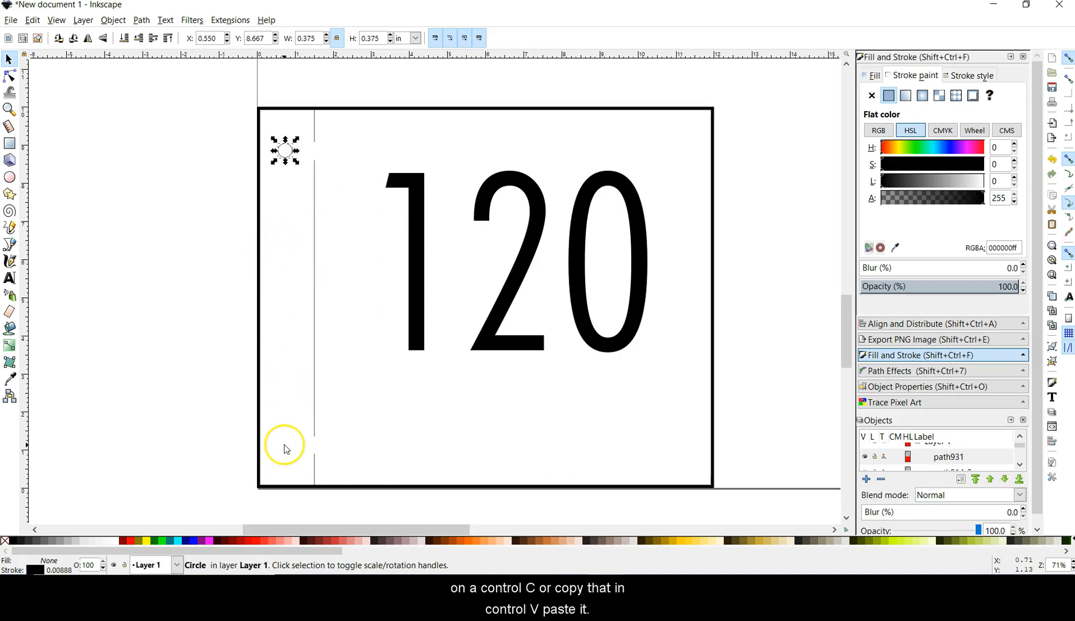
Paste a copy of the 0.375 in circle into the lower part of the left strip and set its X to 0.6 in.
{"action": "key", "text": "ctrl+v"}
{"action": "left_click_drag", "start_coordinate": [292, 451], "coordinate": [294, 439]}
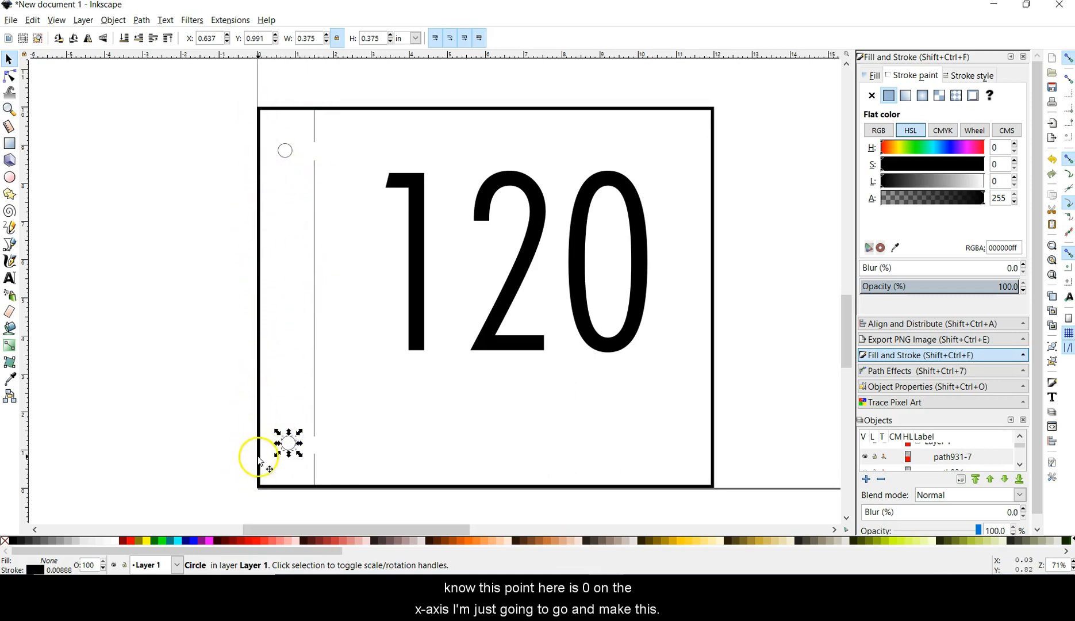
{"action": "double_click", "coordinate": [216, 39]}
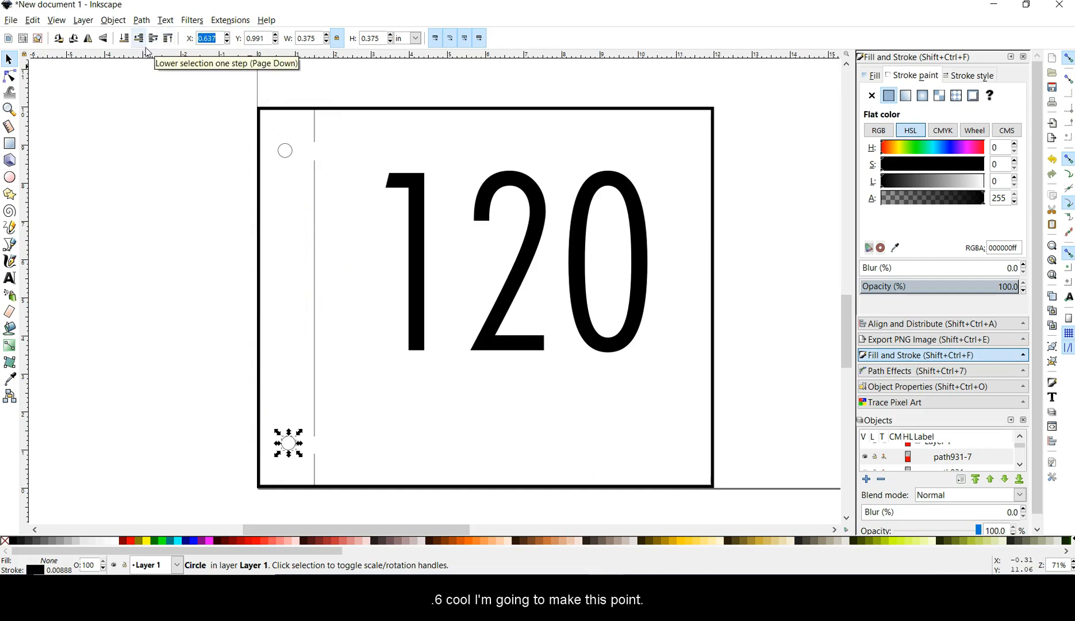
Set the upper bolt-hole circle's X position to 0.6 in and deselect it.
{"action": "left_click", "coordinate": [290, 158]}
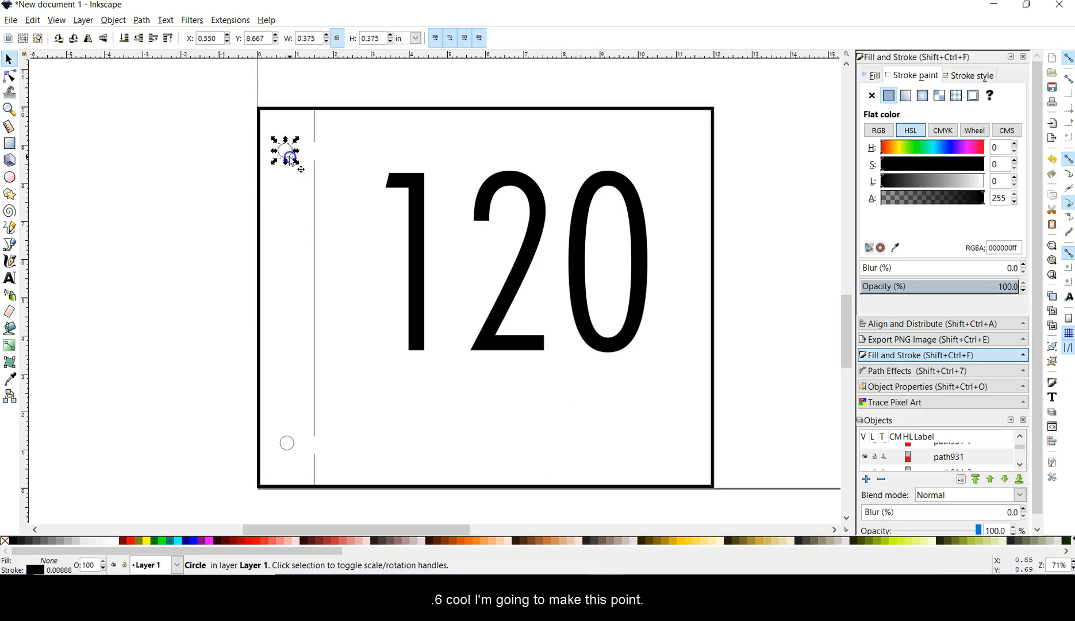
{"action": "double_click", "coordinate": [212, 39]}
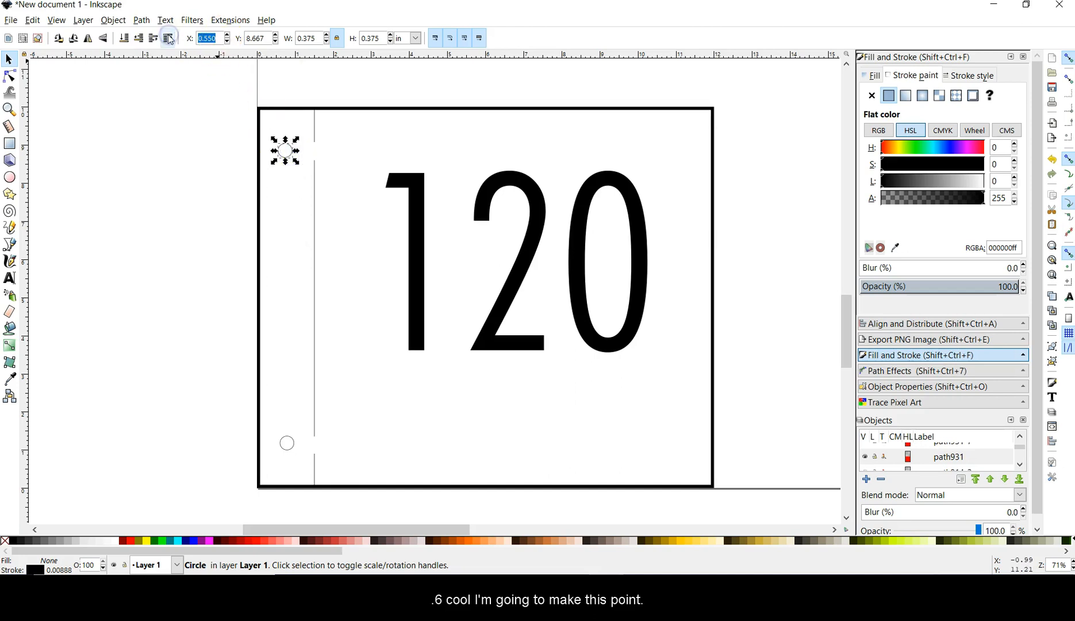
{"action": "type", "text": "0.6"}
{"action": "key", "text": "Return"}
{"action": "left_click", "coordinate": [308, 227]}
{"action": "left_click", "coordinate": [349, 291]}
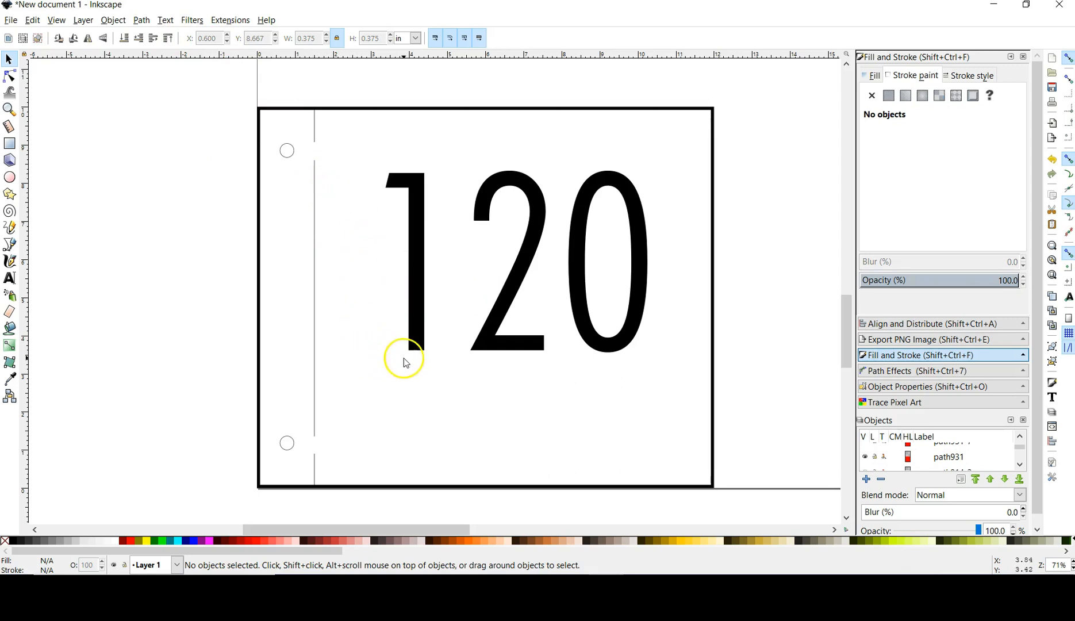
Inspect the bend line, both bolt-hole circles and the sign's outer rectangle with the node editing tool.
{"action": "left_click", "coordinate": [11, 80]}
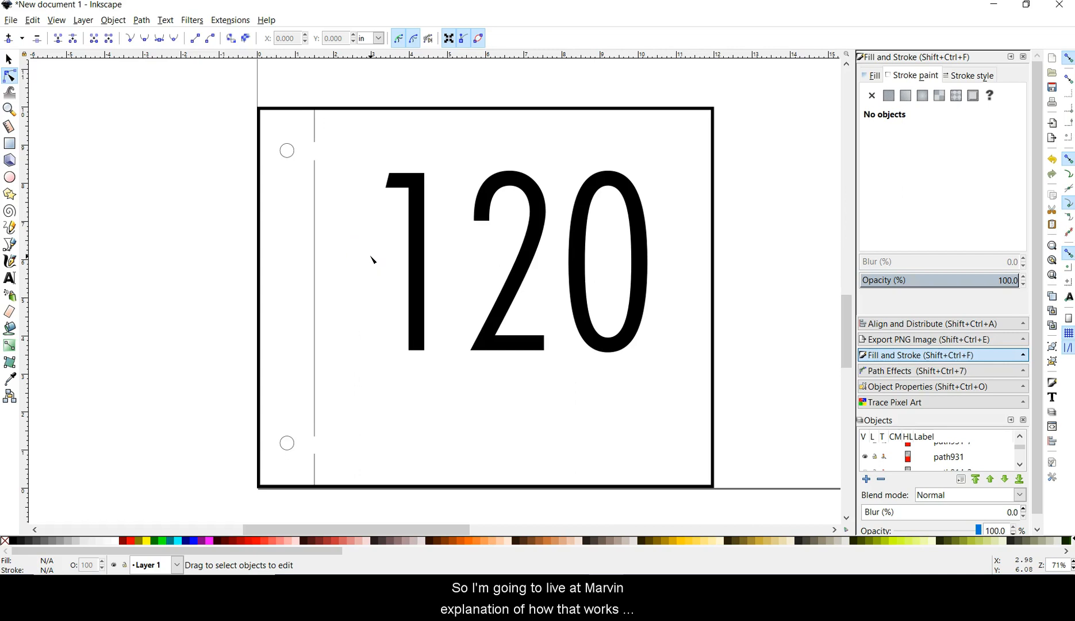
{"action": "left_click", "coordinate": [316, 285]}
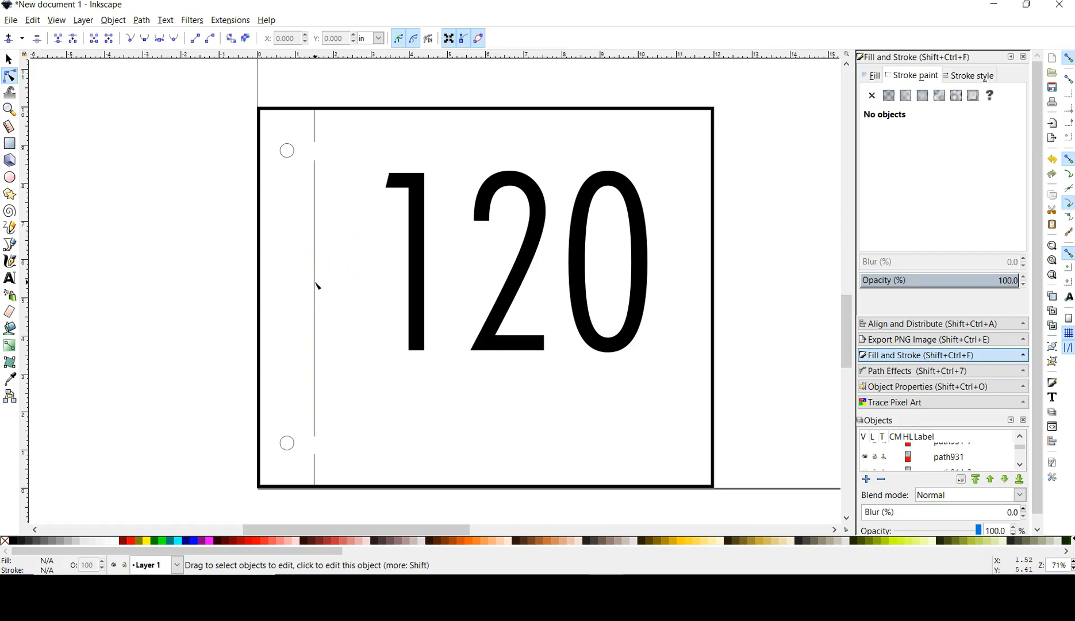
{"action": "left_click", "coordinate": [317, 285]}
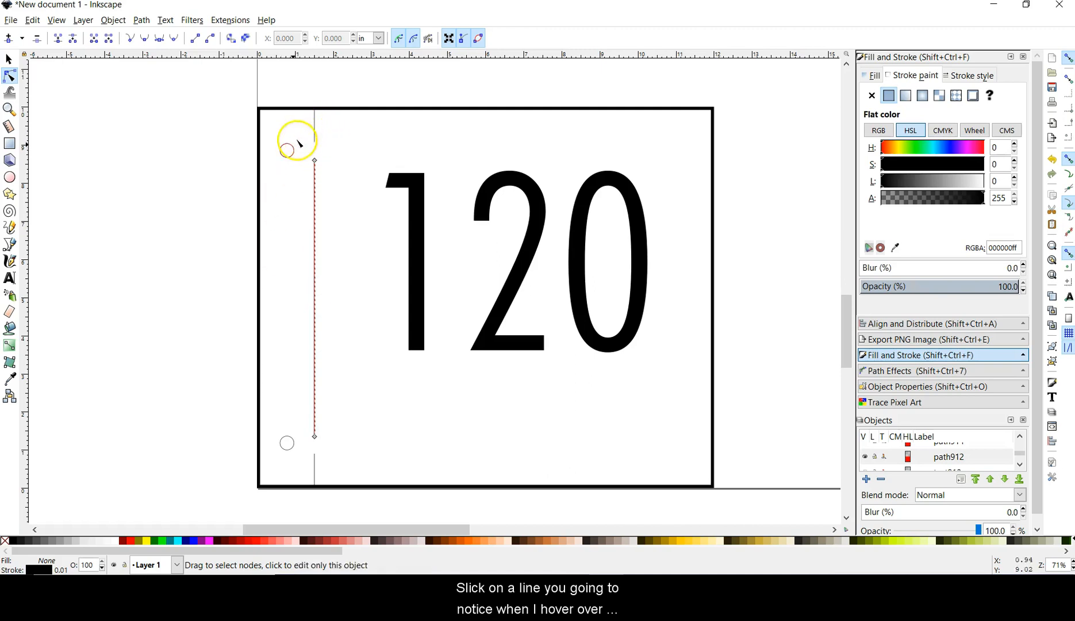
{"action": "left_click", "coordinate": [285, 447]}
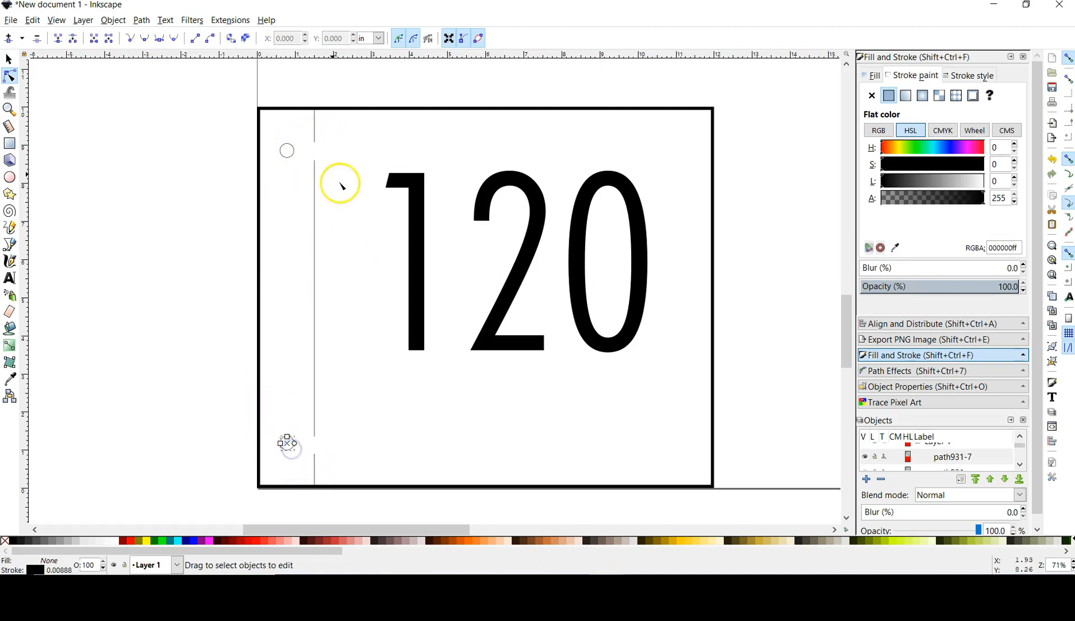
{"action": "left_click", "coordinate": [287, 150]}
{"action": "left_click", "coordinate": [314, 122]}
{"action": "left_click", "coordinate": [305, 251]}
{"action": "left_click", "coordinate": [314, 245]}
{"action": "left_click", "coordinate": [356, 117]}
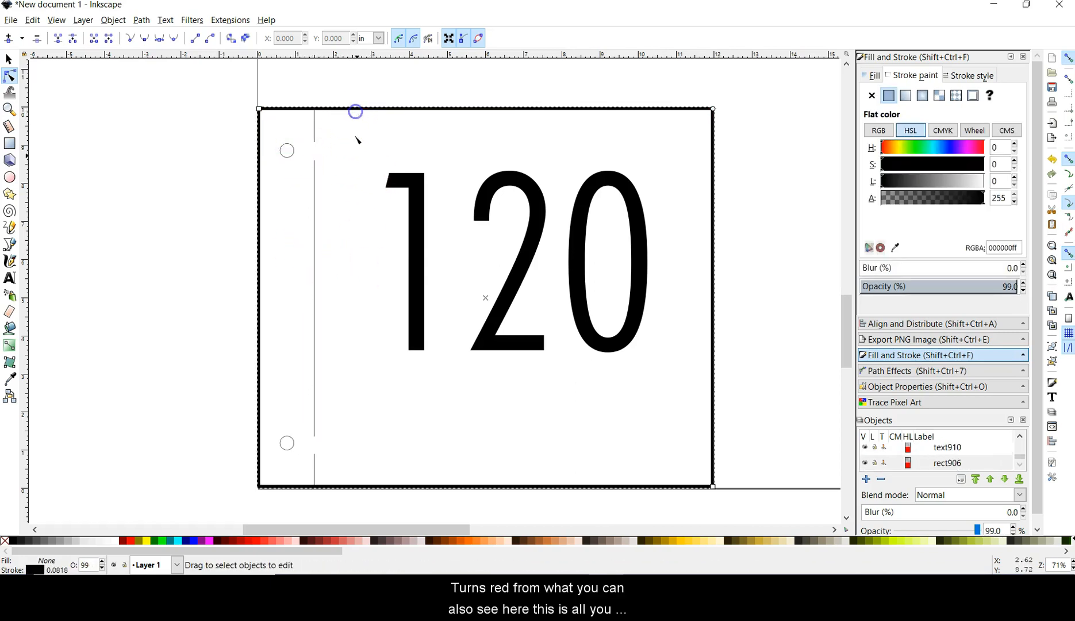
Examine the end nodes of the bend line's middle, upper and lower segments.
{"action": "left_click", "coordinate": [314, 231]}
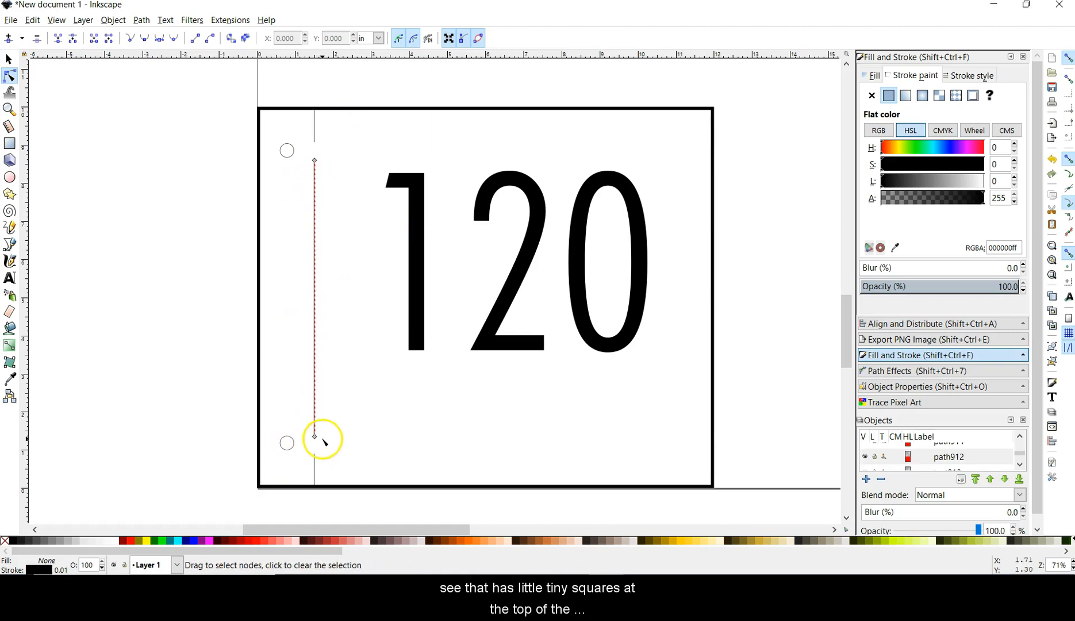
{"action": "left_click", "coordinate": [321, 122]}
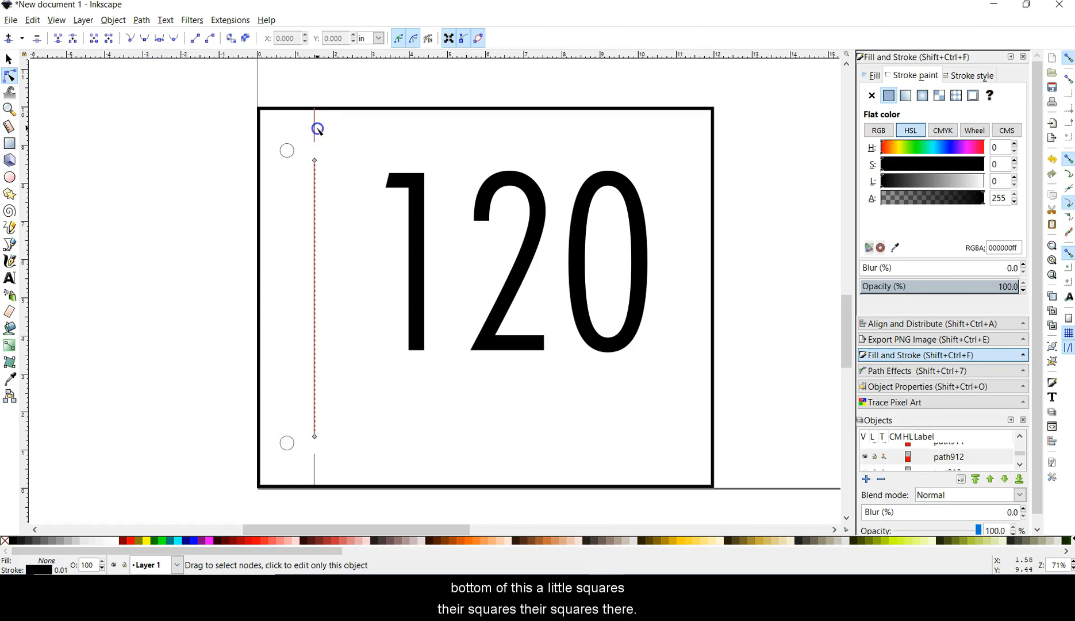
{"action": "left_click", "coordinate": [293, 148]}
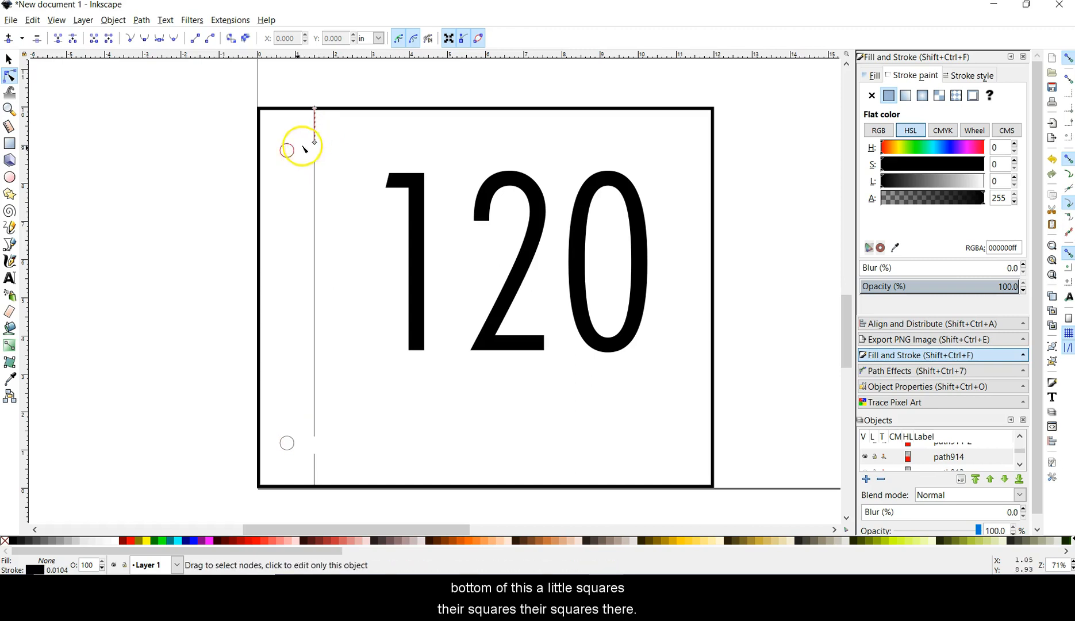
{"action": "left_click", "coordinate": [279, 465]}
{"action": "left_click", "coordinate": [291, 449]}
{"action": "left_click", "coordinate": [308, 461]}
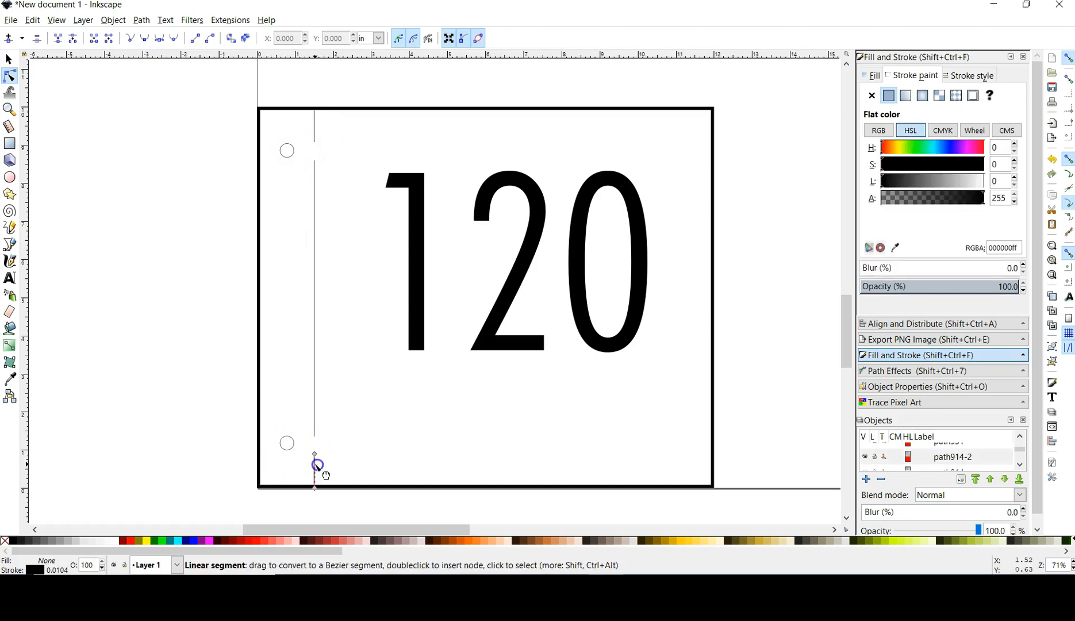
{"action": "left_click", "coordinate": [315, 454]}
{"action": "left_click", "coordinate": [315, 488]}
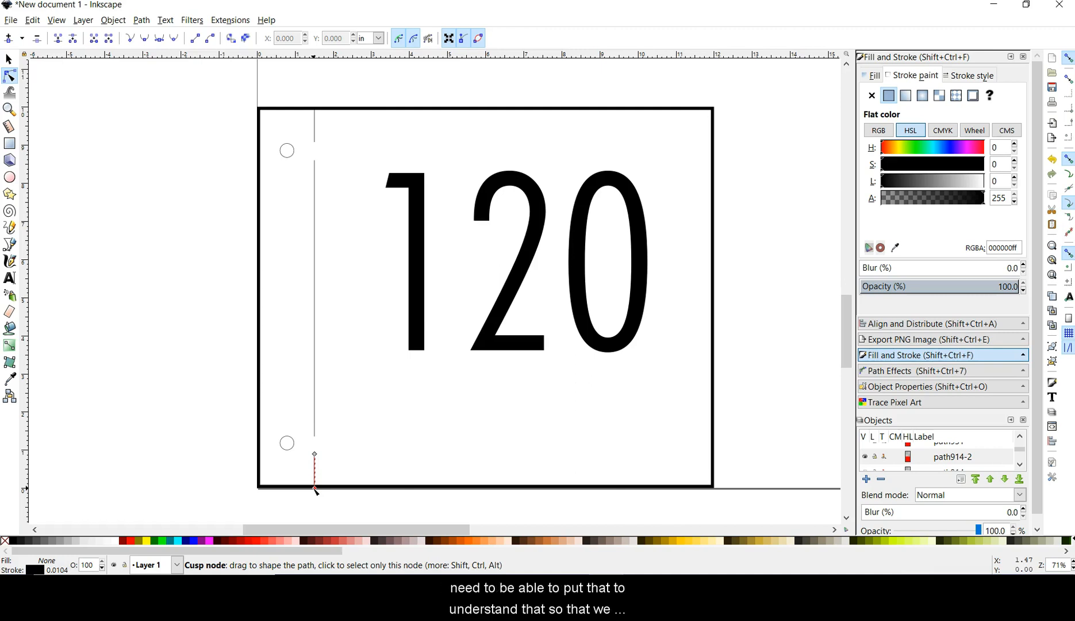
Compare the node handles of the middle bend line segment, the two bolt holes and the outer rectangle.
{"action": "left_click", "coordinate": [315, 259]}
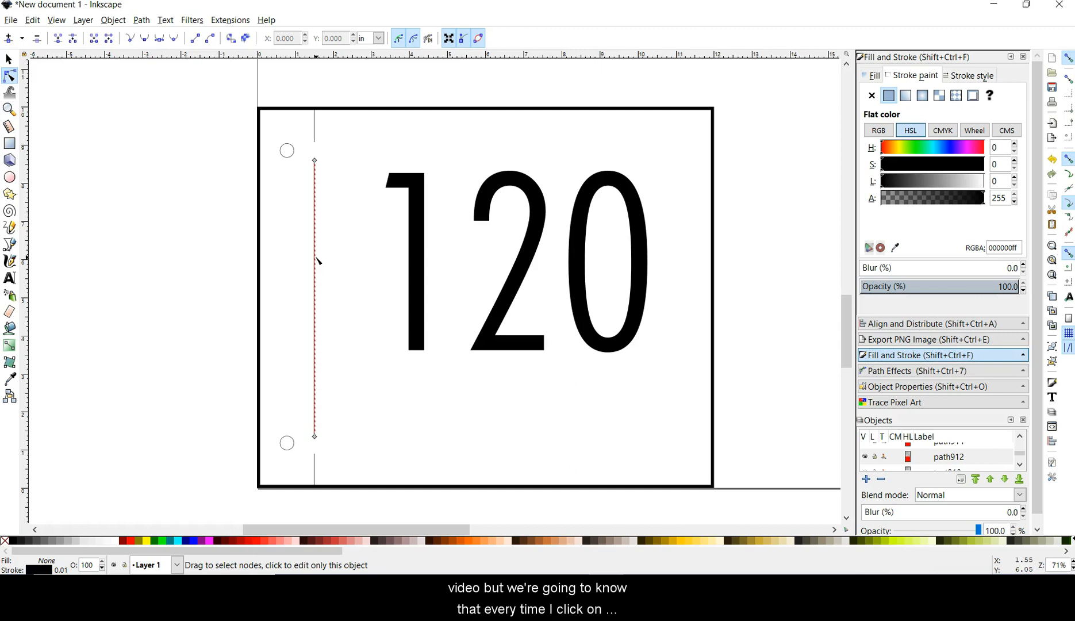
{"action": "left_click", "coordinate": [324, 242]}
{"action": "left_click", "coordinate": [314, 243]}
{"action": "left_click", "coordinate": [285, 152]}
{"action": "left_click", "coordinate": [284, 435]}
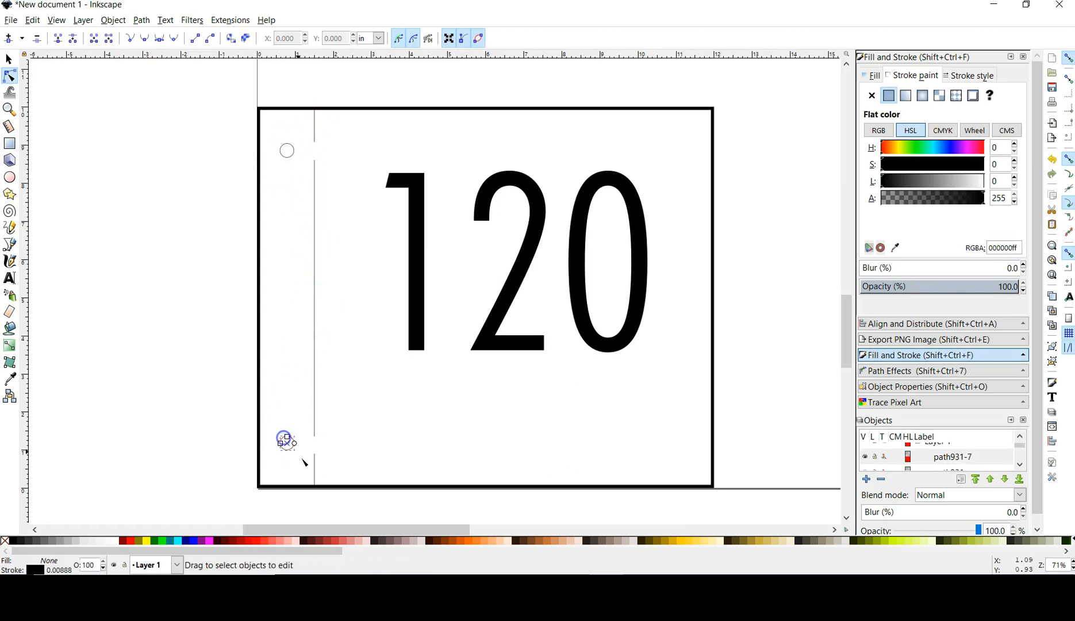
{"action": "left_click", "coordinate": [381, 488]}
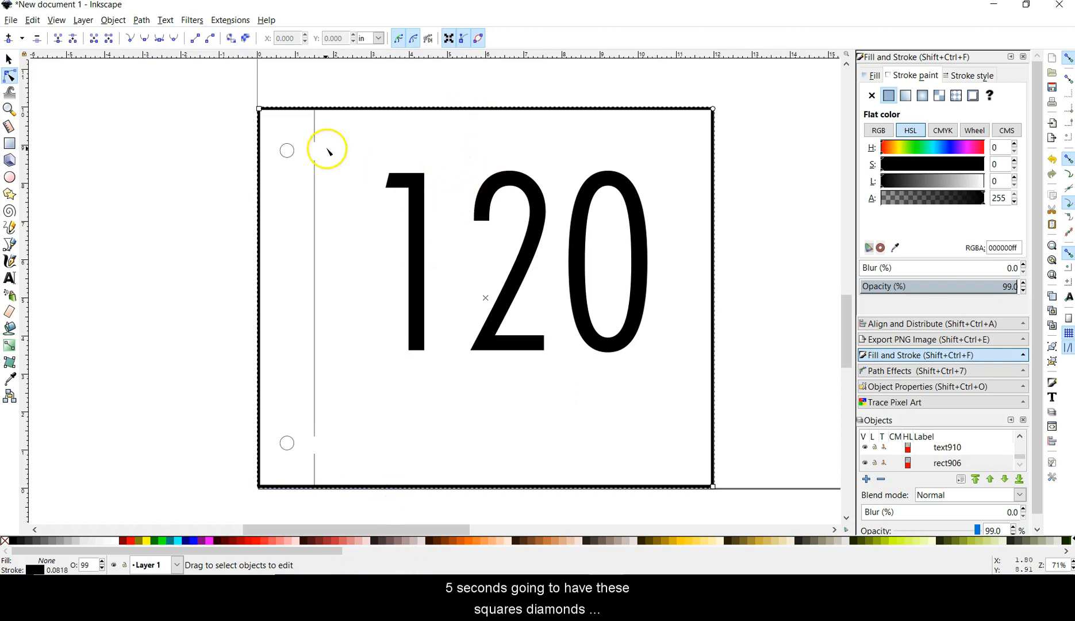
Check the digits of the 120 text for editable vector nodes.
{"action": "left_click", "coordinate": [454, 379]}
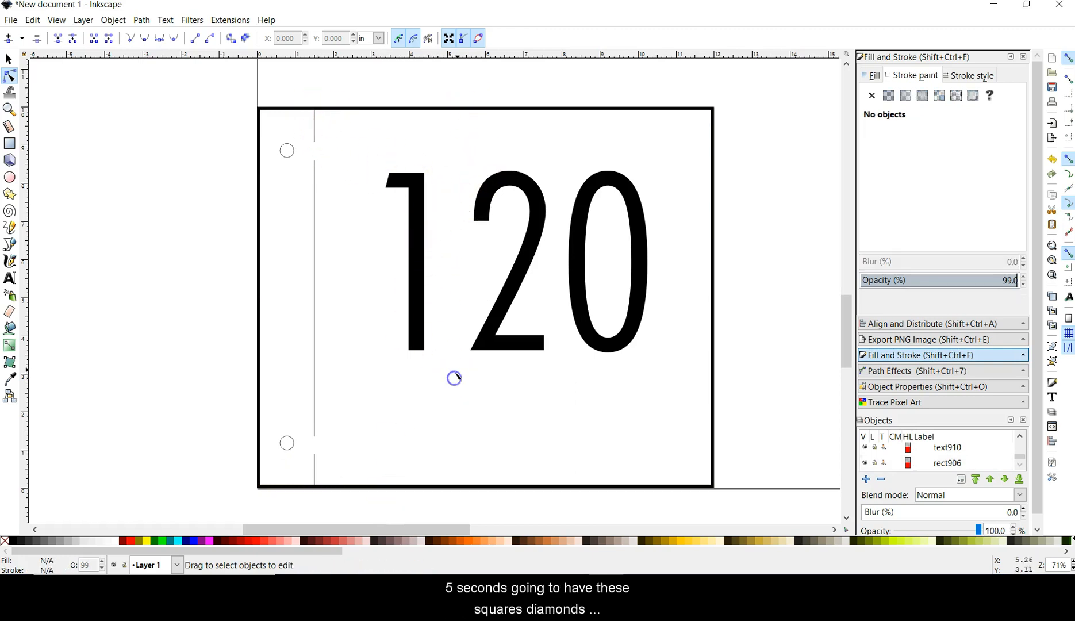
{"action": "left_click", "coordinate": [538, 247]}
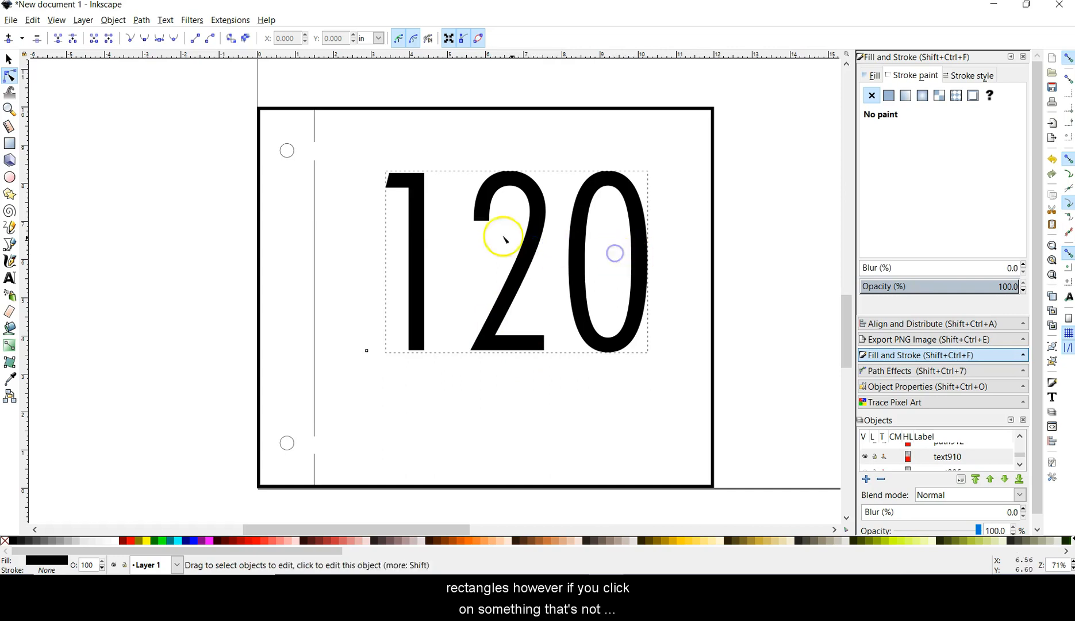
{"action": "left_click", "coordinate": [581, 214]}
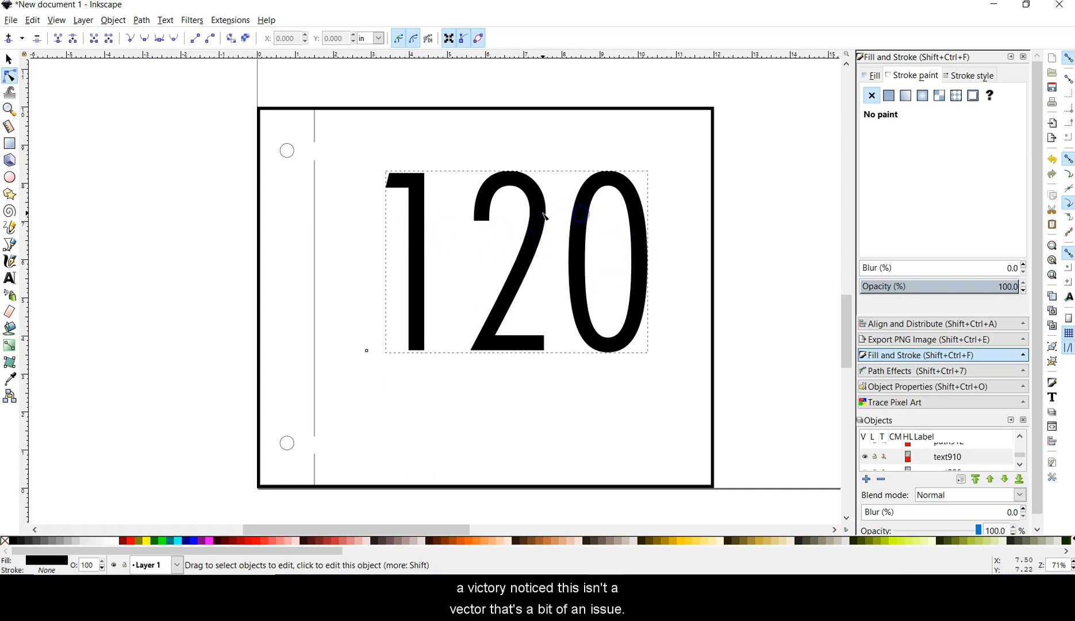
{"action": "left_click", "coordinate": [421, 221]}
{"action": "left_click", "coordinate": [537, 250]}
{"action": "left_click", "coordinate": [584, 355]}
{"action": "left_click", "coordinate": [584, 261]}
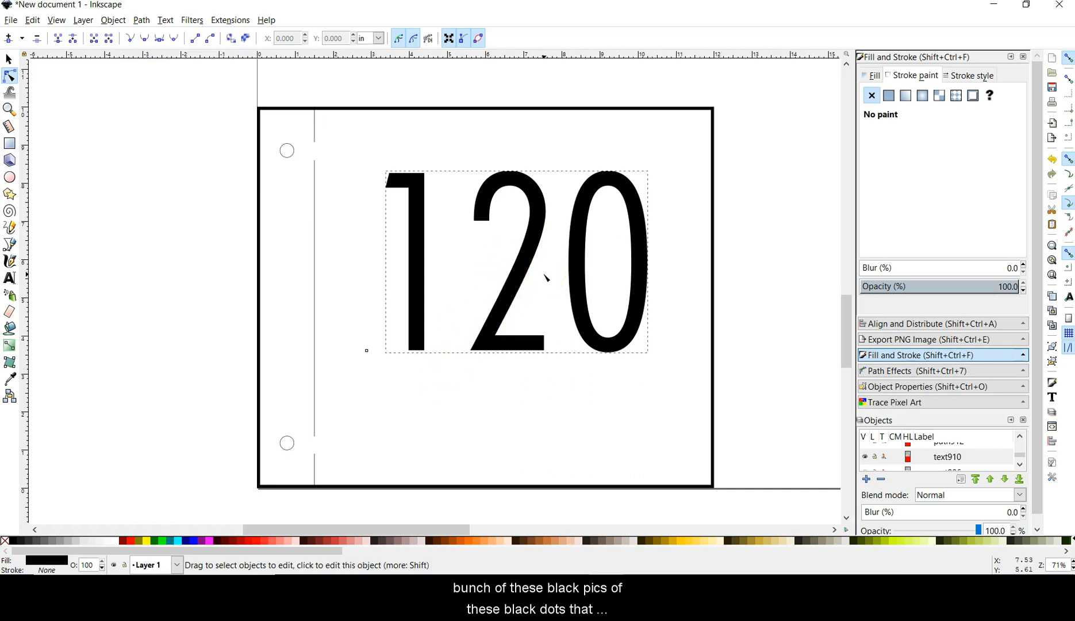
{"action": "left_click", "coordinate": [493, 246]}
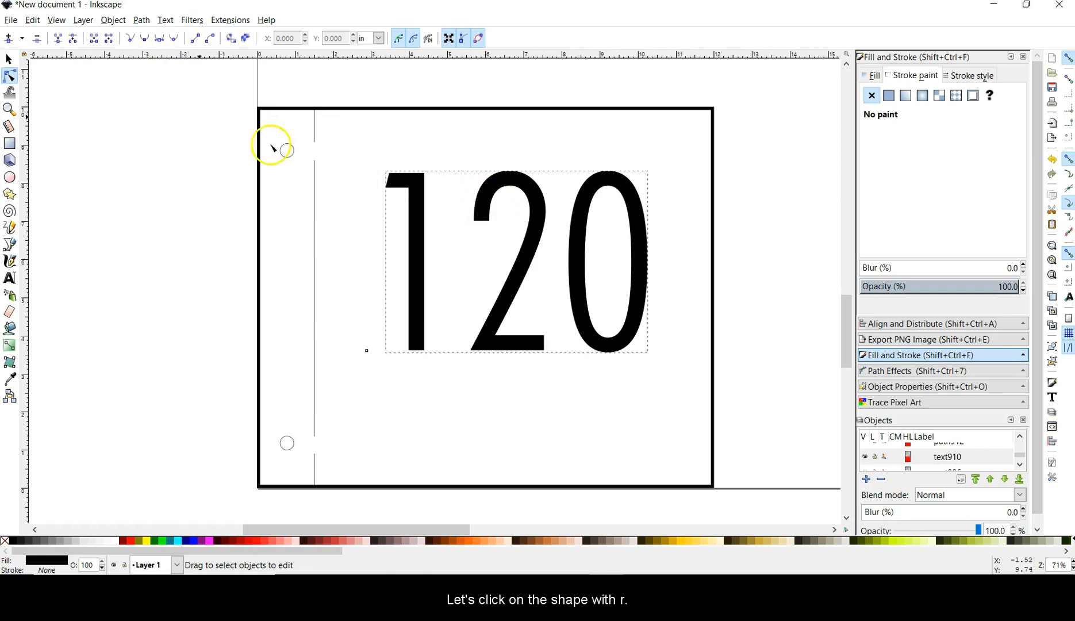
Convert the selected 120 text object to paths.
{"action": "left_click", "coordinate": [8, 59]}
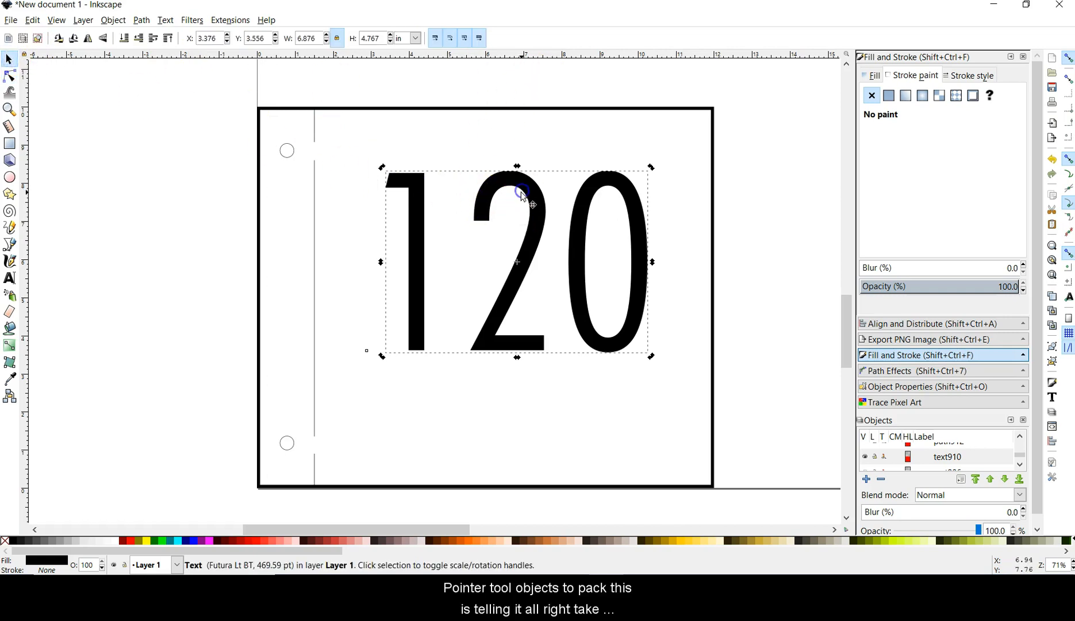
{"action": "left_click", "coordinate": [142, 20]}
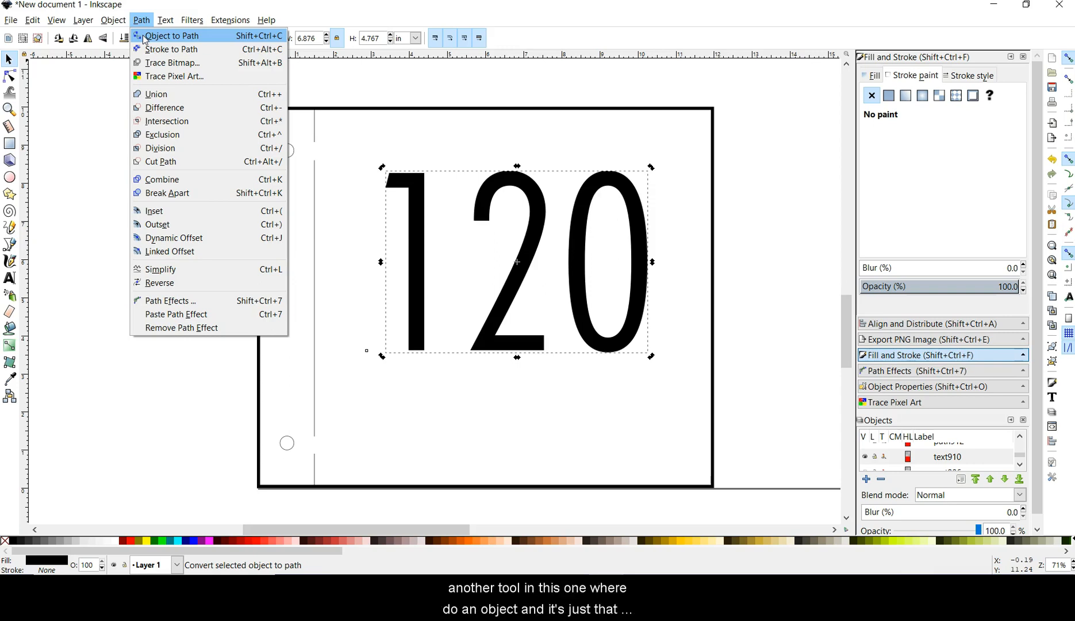
{"action": "left_click", "coordinate": [145, 37]}
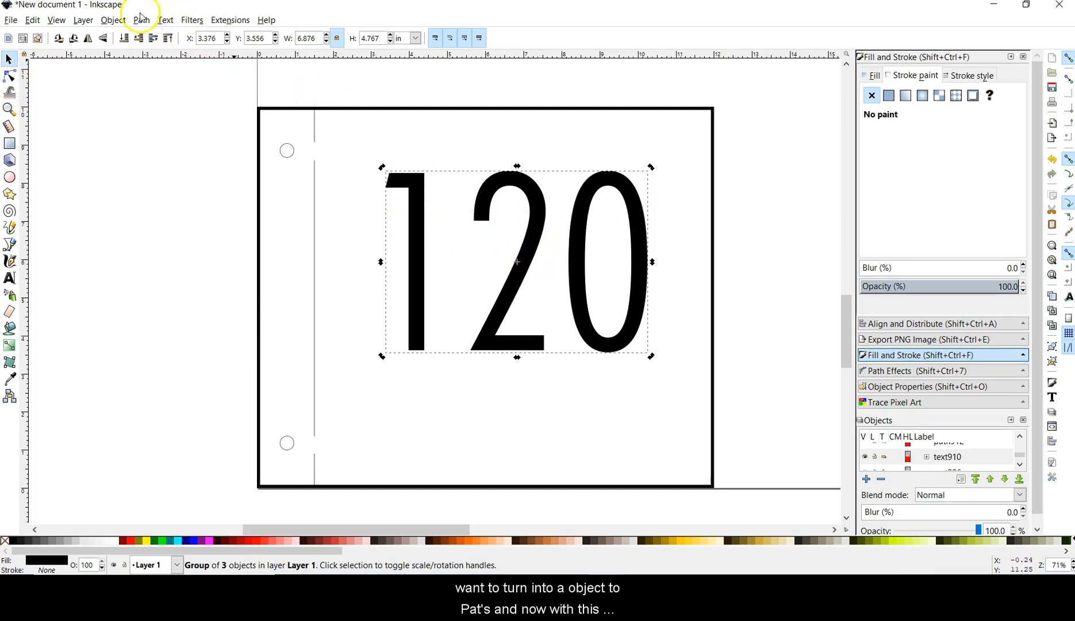
Examine the path nodes of the converted digits 1, 2 and 0 with the node editing tool.
{"action": "left_click", "coordinate": [9, 76]}
{"action": "left_click", "coordinate": [396, 210]}
{"action": "left_click", "coordinate": [531, 183]}
{"action": "left_click", "coordinate": [589, 199]}
{"action": "left_click", "coordinate": [427, 199]}
{"action": "left_click", "coordinate": [499, 197]}
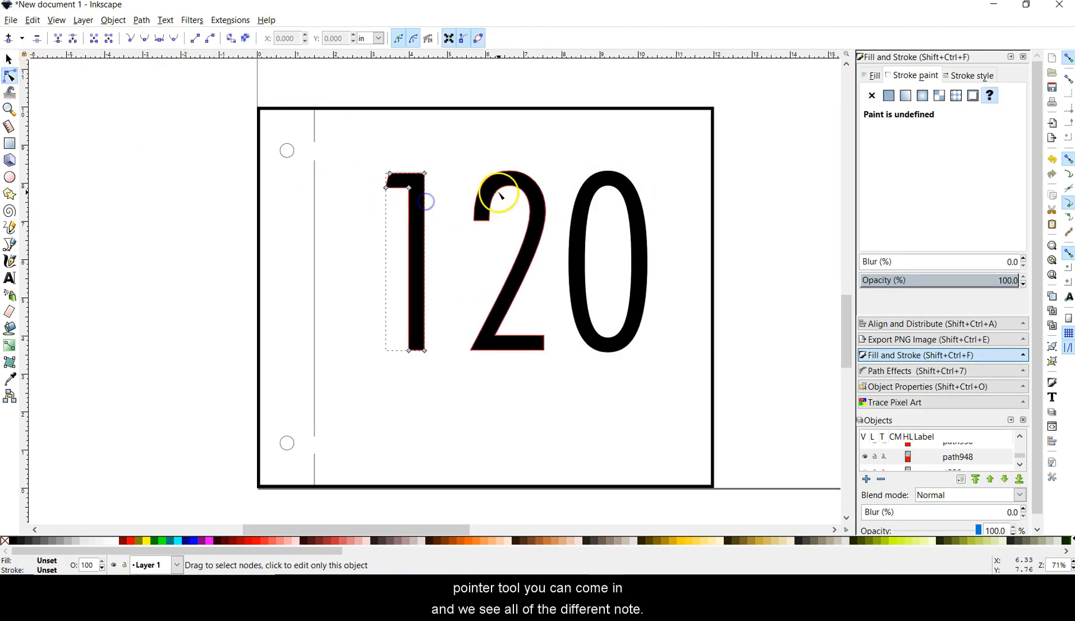
{"action": "left_click", "coordinate": [507, 153]}
Select the whole 120 group and remove its fill by setting the fill to No paint.
{"action": "left_click", "coordinate": [9, 60]}
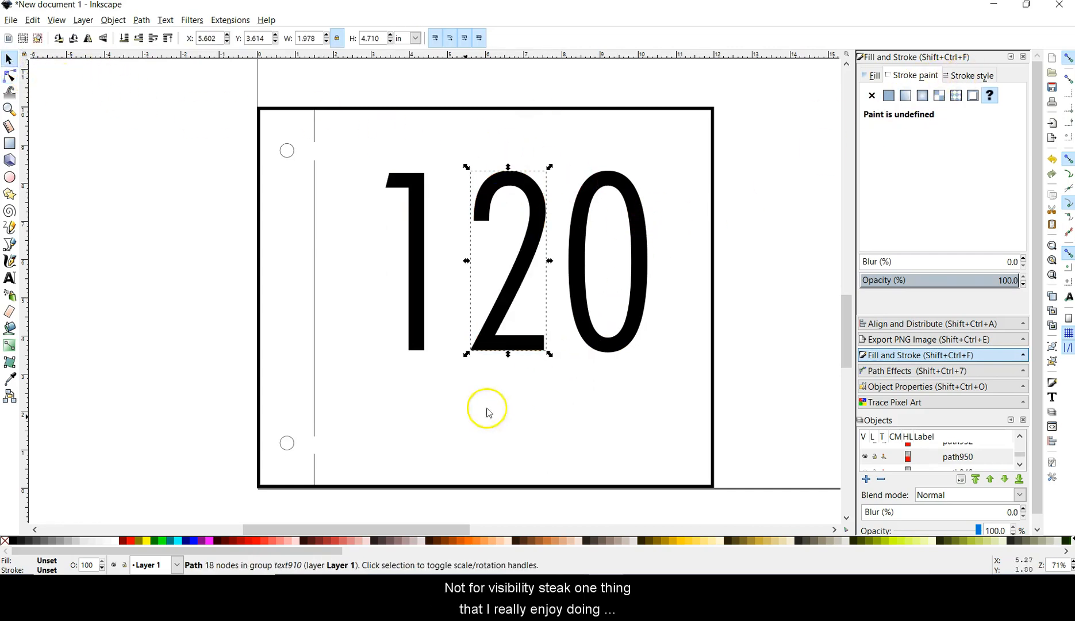
{"action": "left_click", "coordinate": [48, 562]}
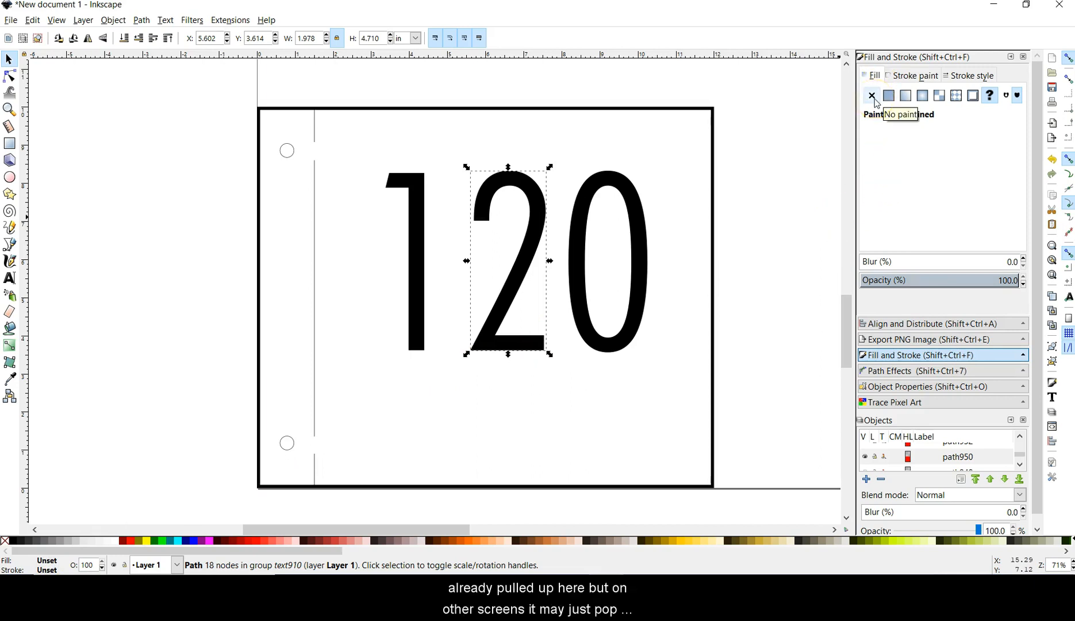
{"action": "left_click", "coordinate": [870, 151]}
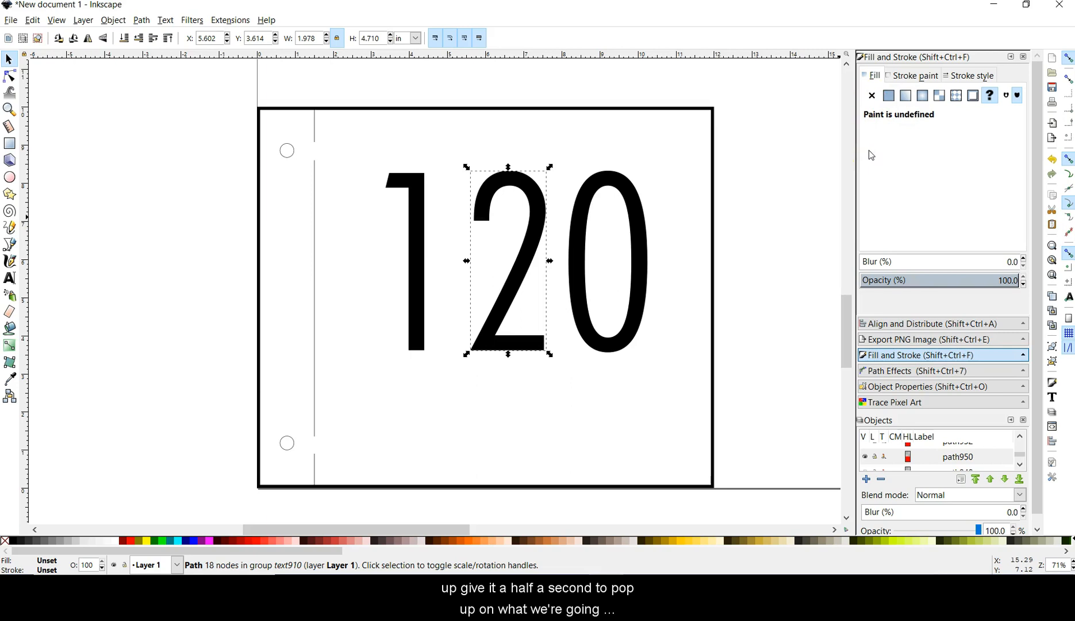
{"action": "left_click", "coordinate": [663, 264]}
{"action": "left_click", "coordinate": [649, 256]}
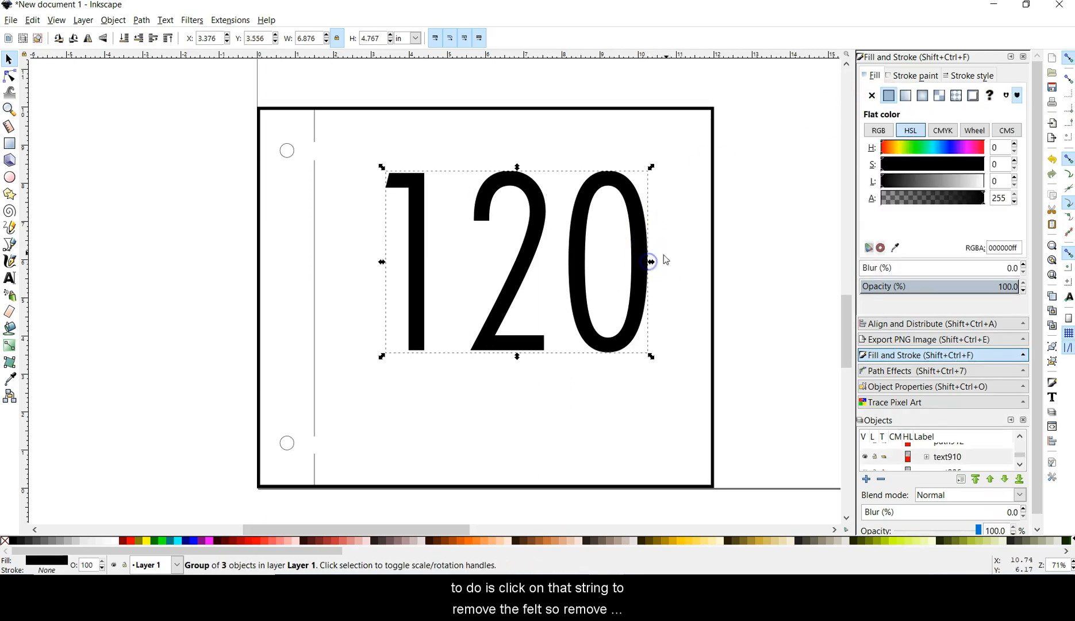
{"action": "left_click", "coordinate": [873, 96]}
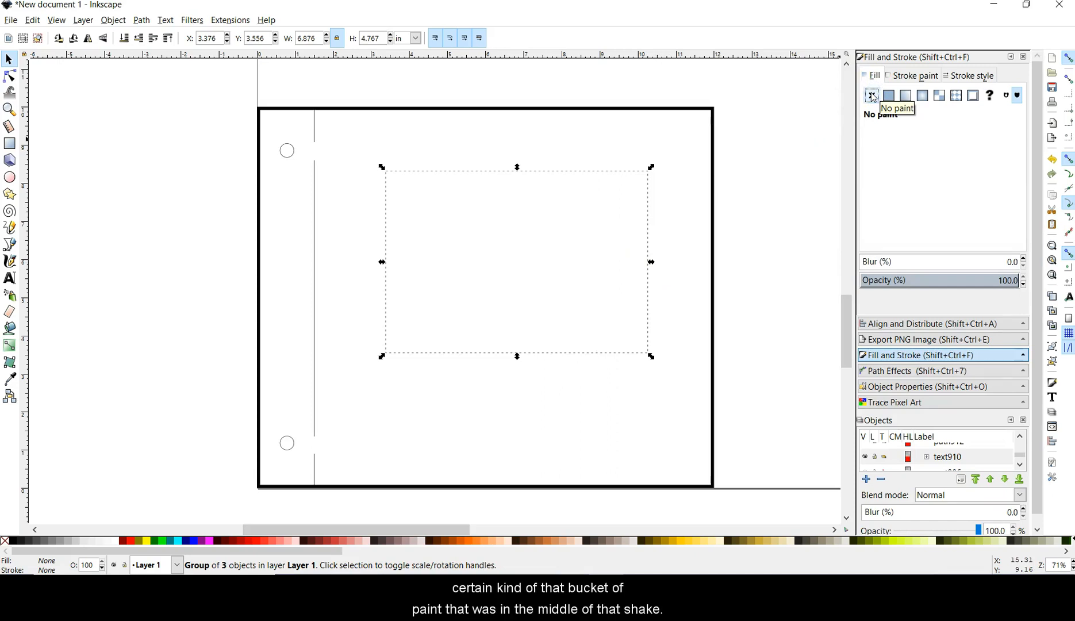
Give the 120 group a flat black stroke and deselect it.
{"action": "left_click", "coordinate": [906, 75]}
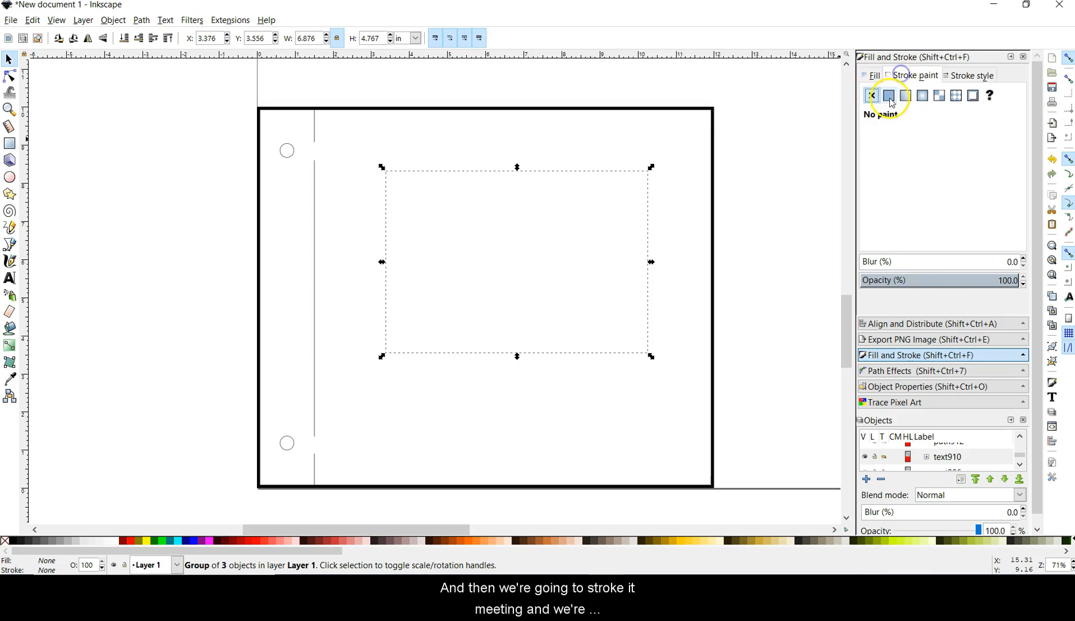
{"action": "left_click", "coordinate": [889, 96]}
{"action": "left_click", "coordinate": [785, 217]}
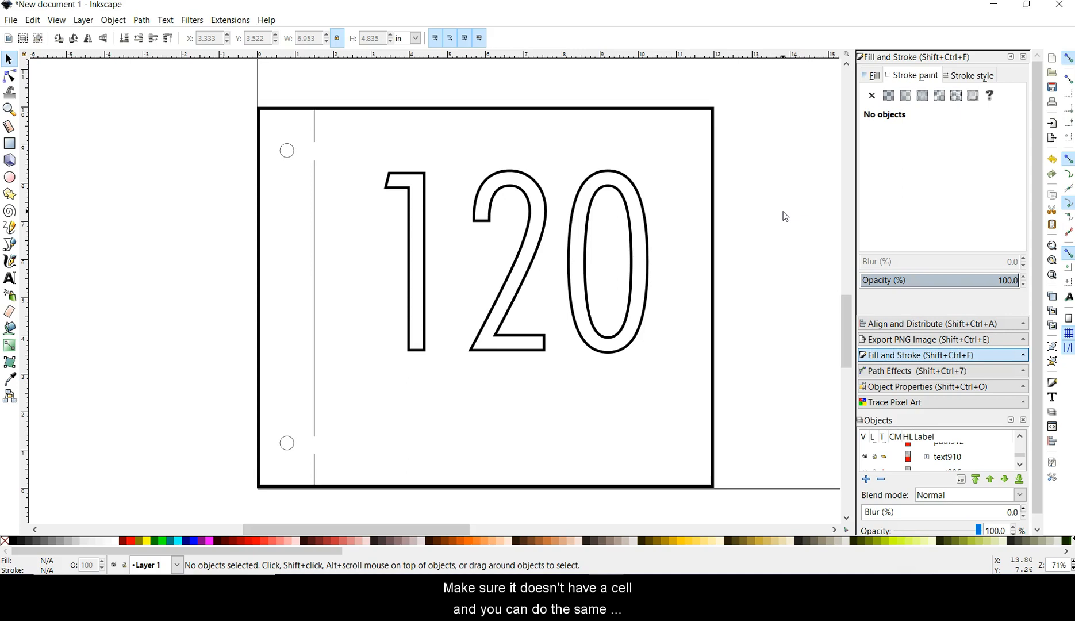
Try a flat black fill on the 12 by 10 in sign rectangle, remove the fill again and deselect it.
{"action": "left_click", "coordinate": [712, 141]}
{"action": "left_click", "coordinate": [612, 203]}
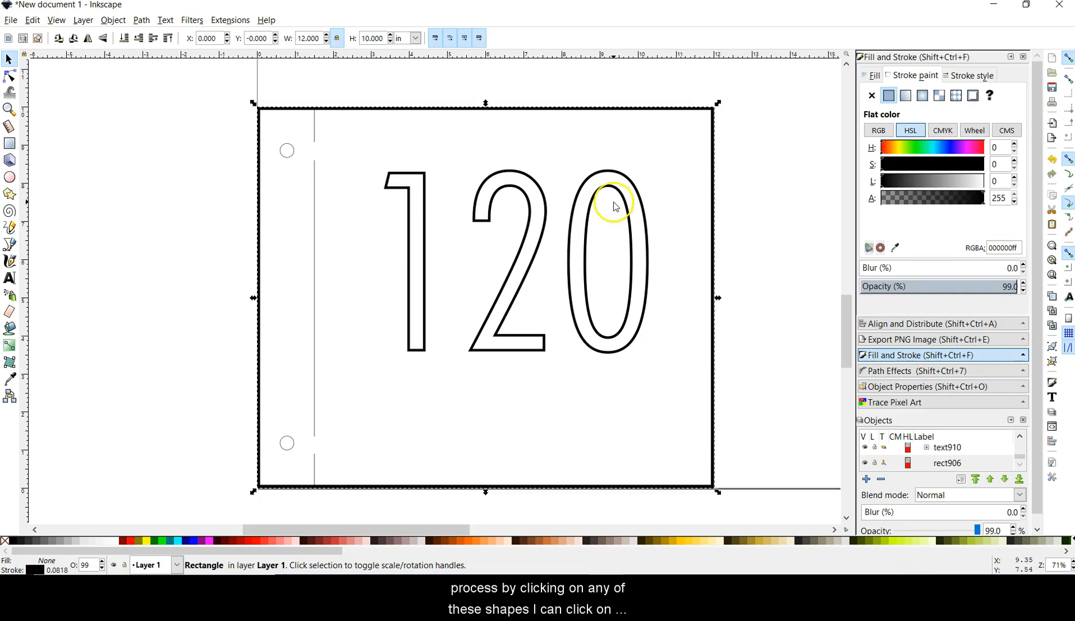
{"action": "left_click", "coordinate": [715, 163]}
{"action": "left_click", "coordinate": [871, 75]}
{"action": "left_click", "coordinate": [895, 95]}
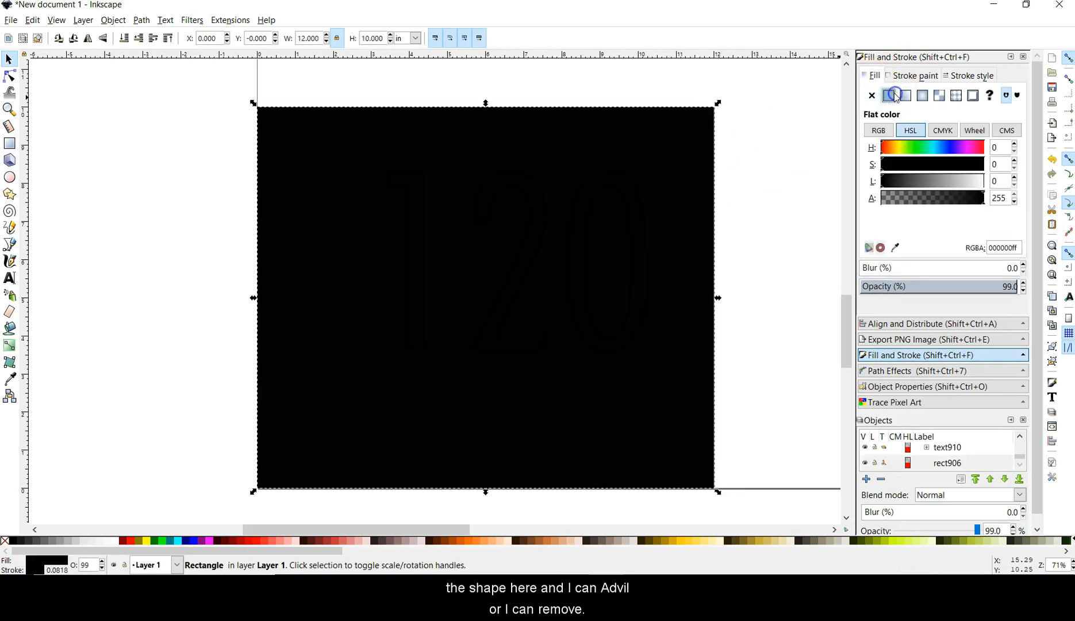
{"action": "left_click", "coordinate": [872, 96]}
{"action": "left_click", "coordinate": [786, 202]}
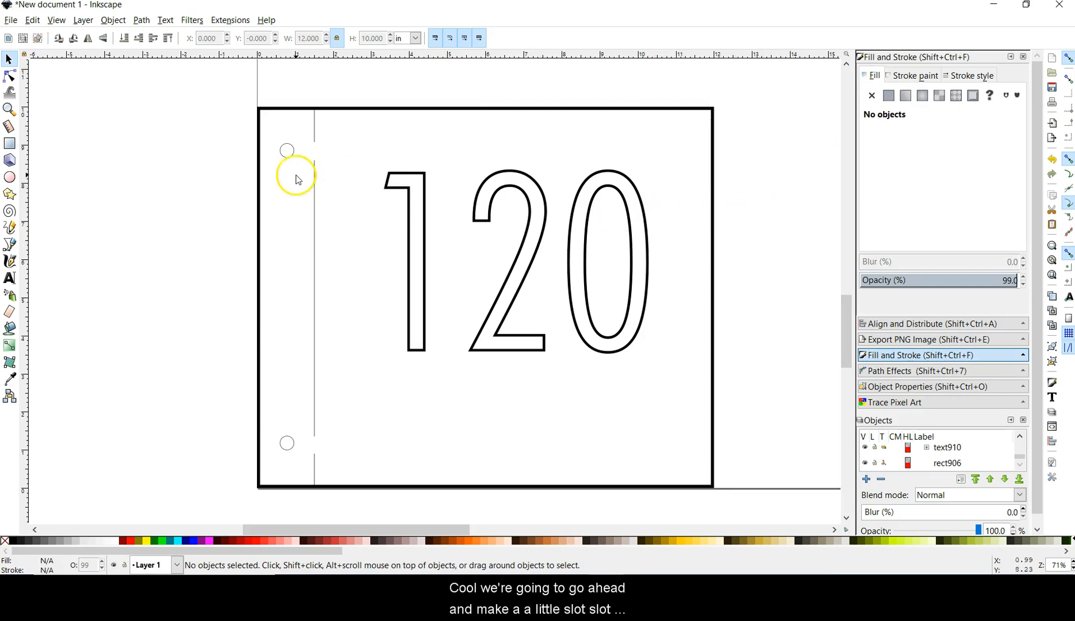
Draw a narrow vertical rectangle about 0.31 by 5.76 in and centre it across the digit 0, extending past both ends.
{"action": "left_click", "coordinate": [9, 143]}
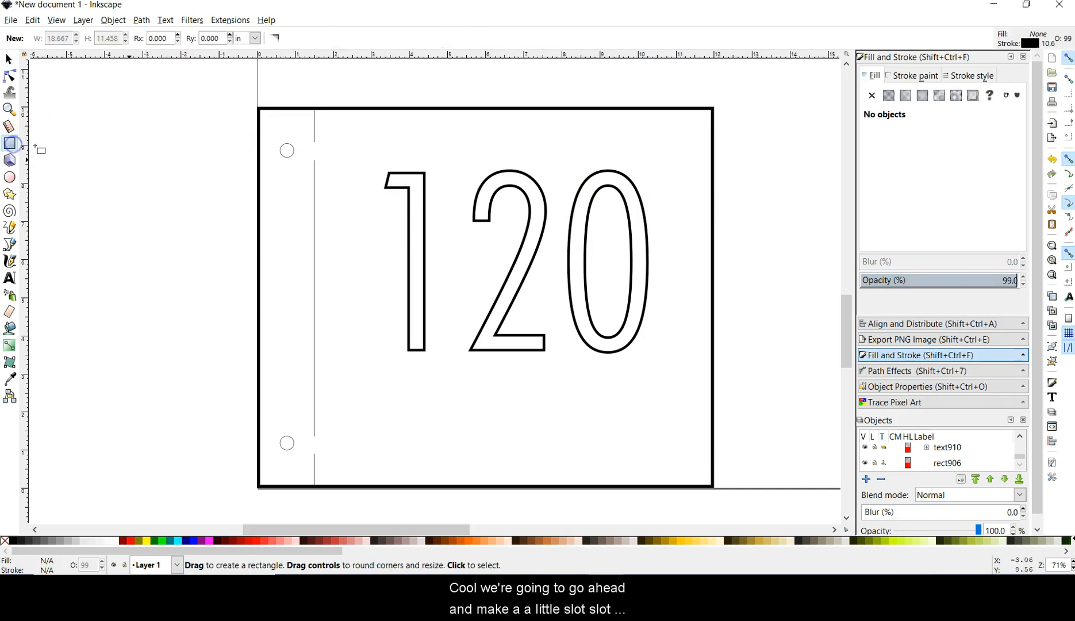
{"action": "mouse_move", "coordinate": [592, 368]}
{"action": "left_mouse_down"}
{"action": "mouse_move", "coordinate": [623, 135]}
{"action": "mouse_move", "coordinate": [624, 154]}
{"action": "mouse_move", "coordinate": [624, 145]}
{"action": "left_mouse_up"}
{"action": "left_click", "coordinate": [8, 60]}
{"action": "left_click_drag", "start_coordinate": [586, 259], "coordinate": [619, 259]}
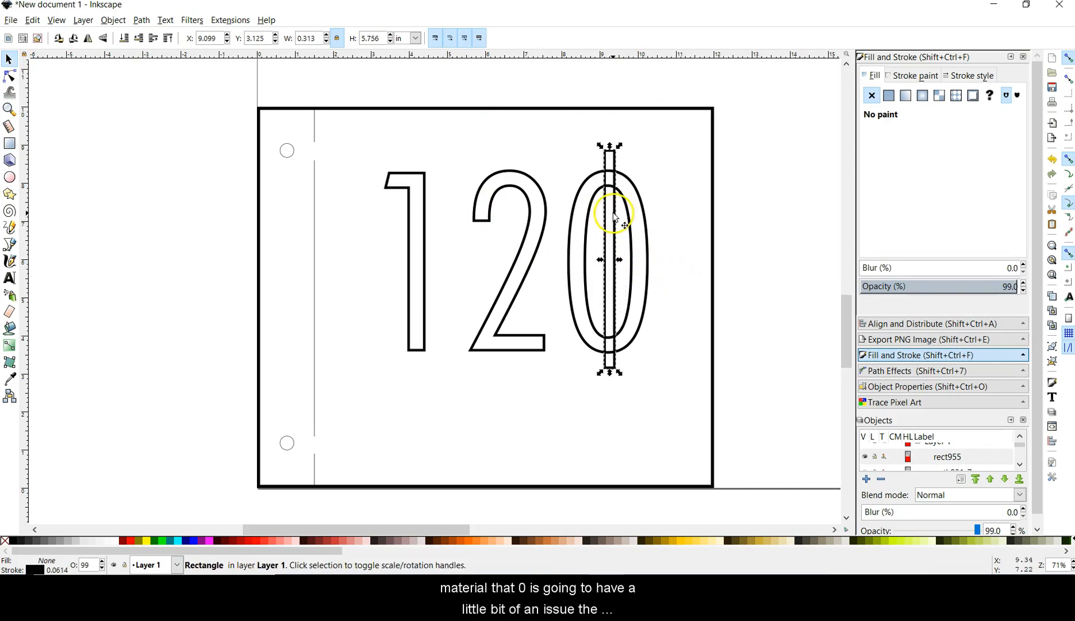
{"action": "left_click_drag", "start_coordinate": [609, 212], "coordinate": [608, 214]}
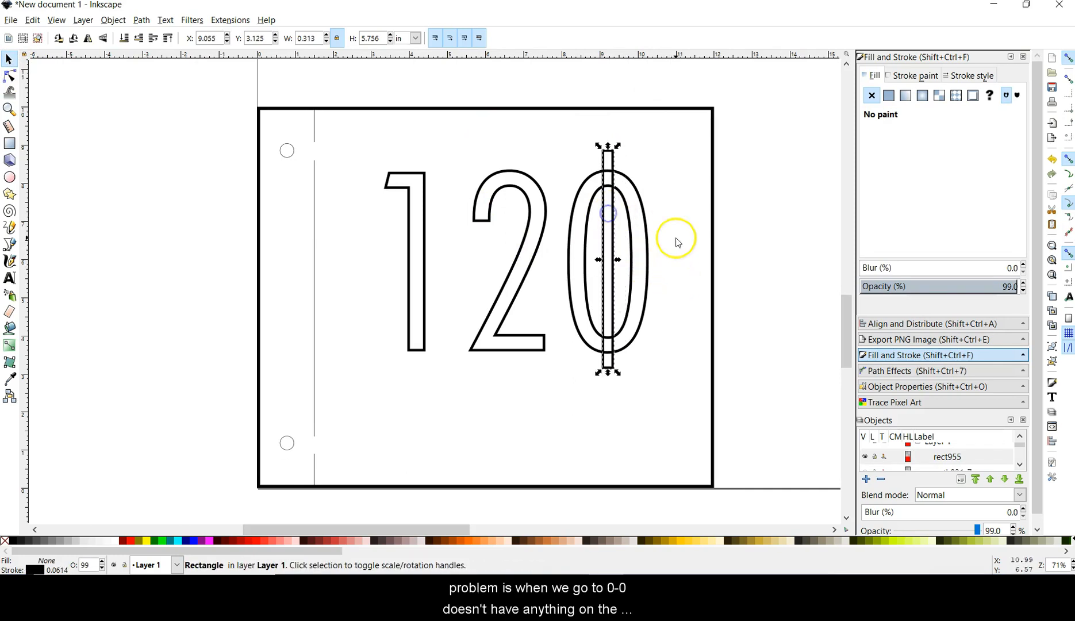
{"action": "left_click", "coordinate": [683, 241]}
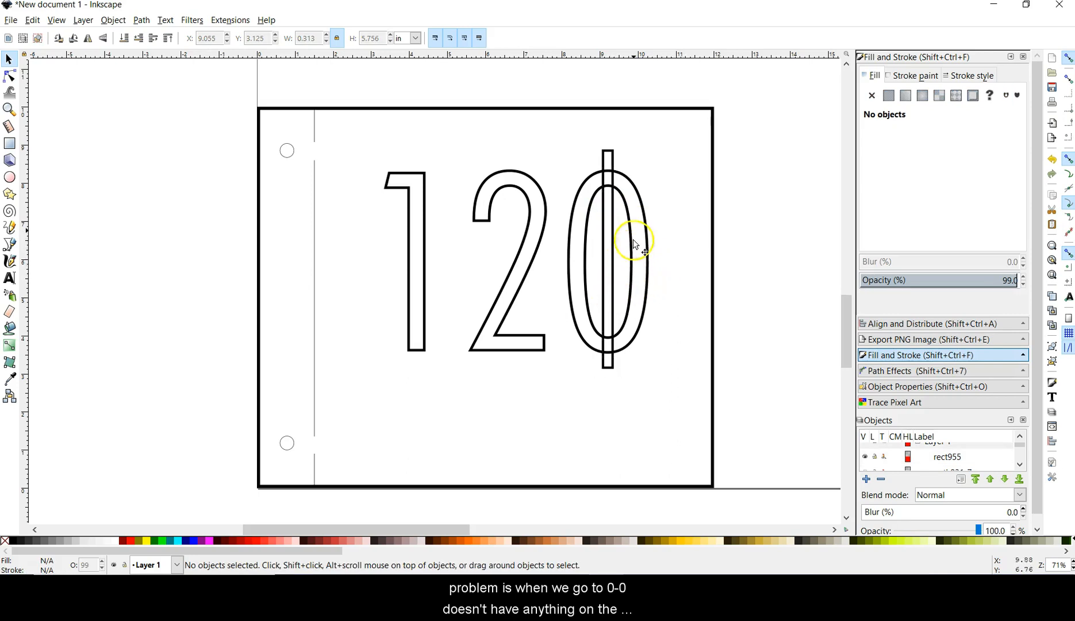
Subtract the narrow rectangle from the digit 0 with the Difference path operation to form stencil bridges.
{"action": "left_click", "coordinate": [9, 75]}
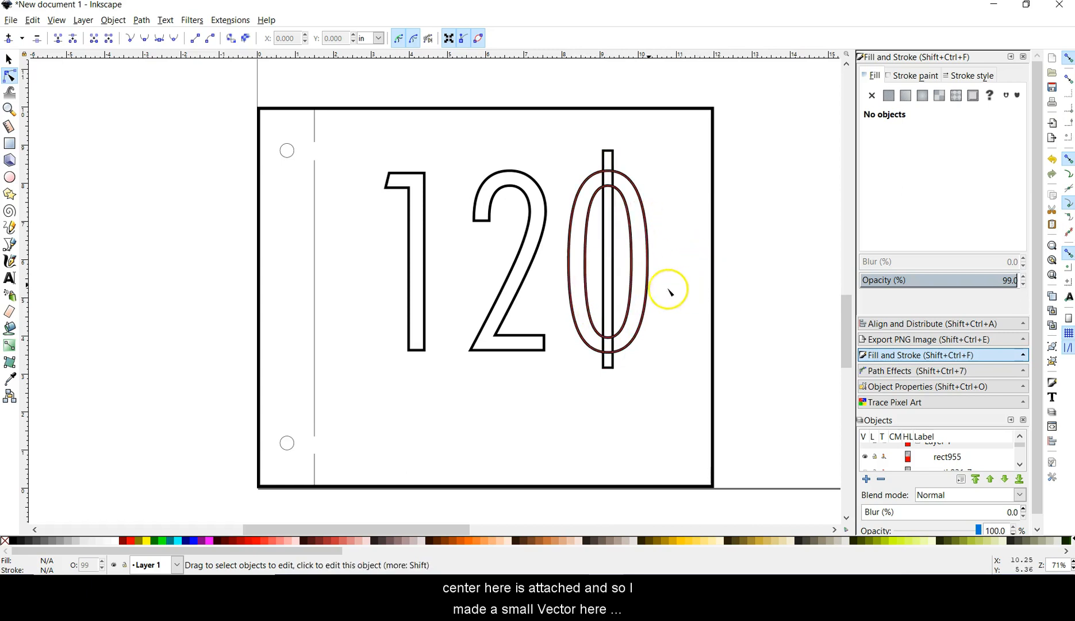
{"action": "left_click", "coordinate": [610, 271]}
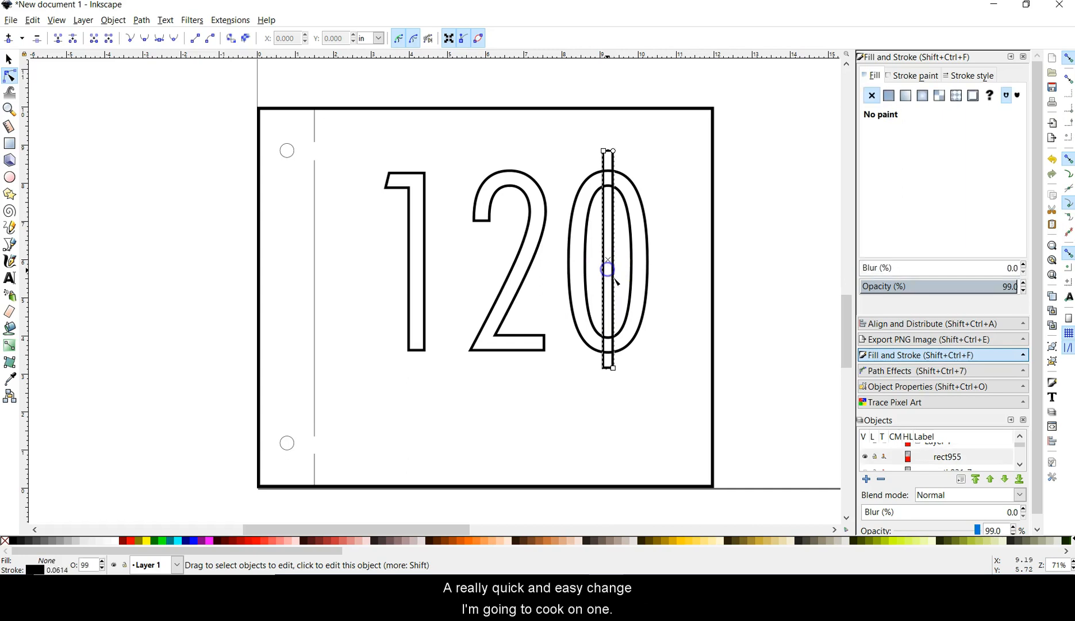
{"action": "left_click", "coordinate": [649, 270], "text": "shift"}
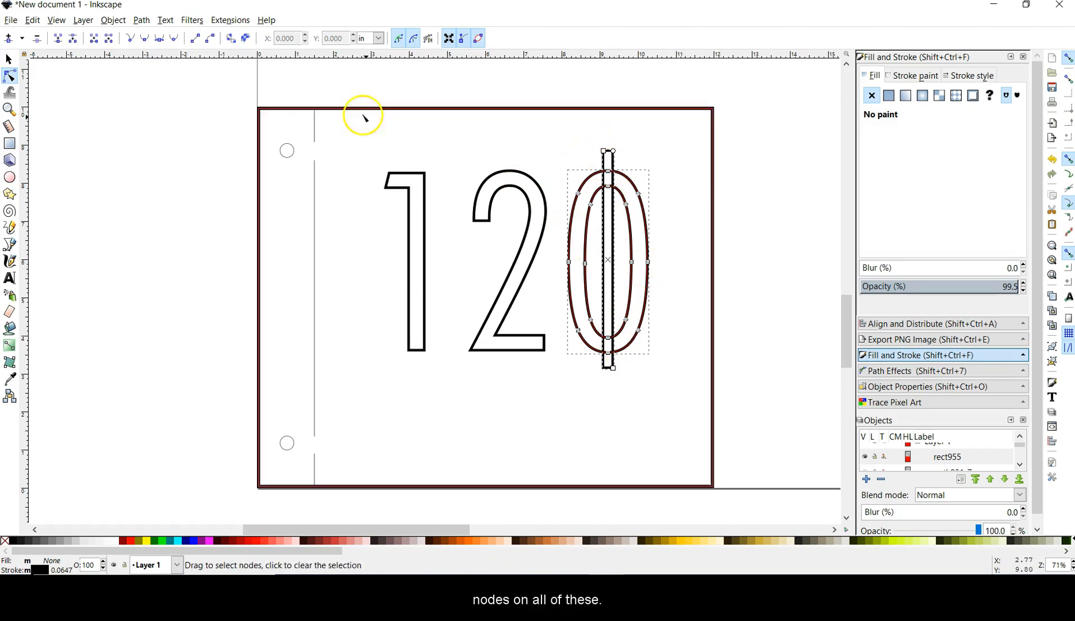
{"action": "left_click", "coordinate": [143, 20]}
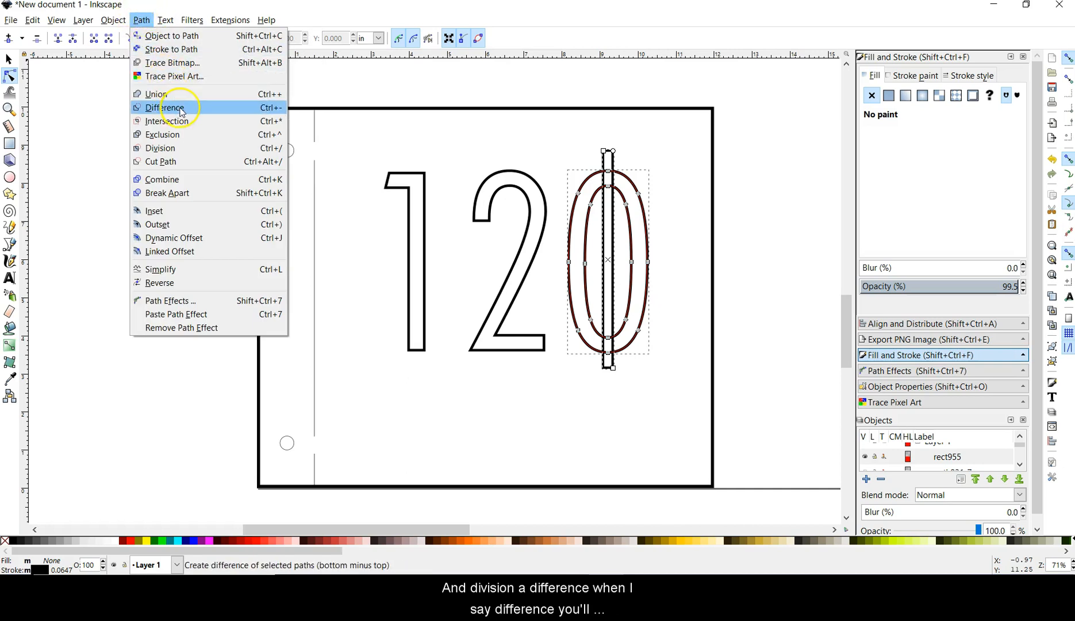
{"action": "left_click", "coordinate": [183, 113]}
{"action": "left_click", "coordinate": [9, 59]}
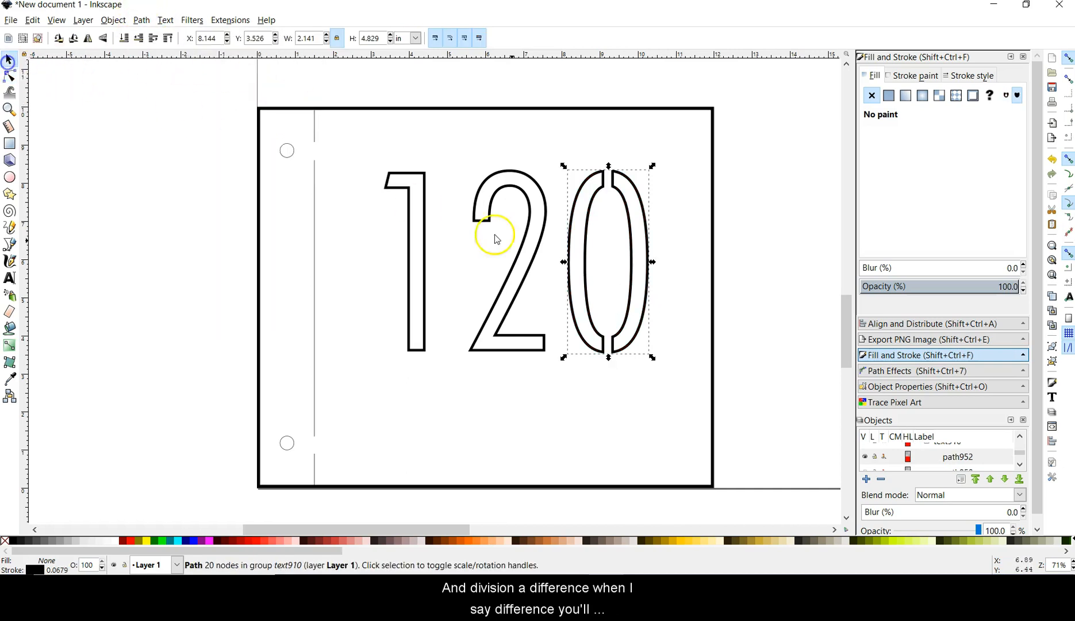
{"action": "left_click", "coordinate": [762, 244]}
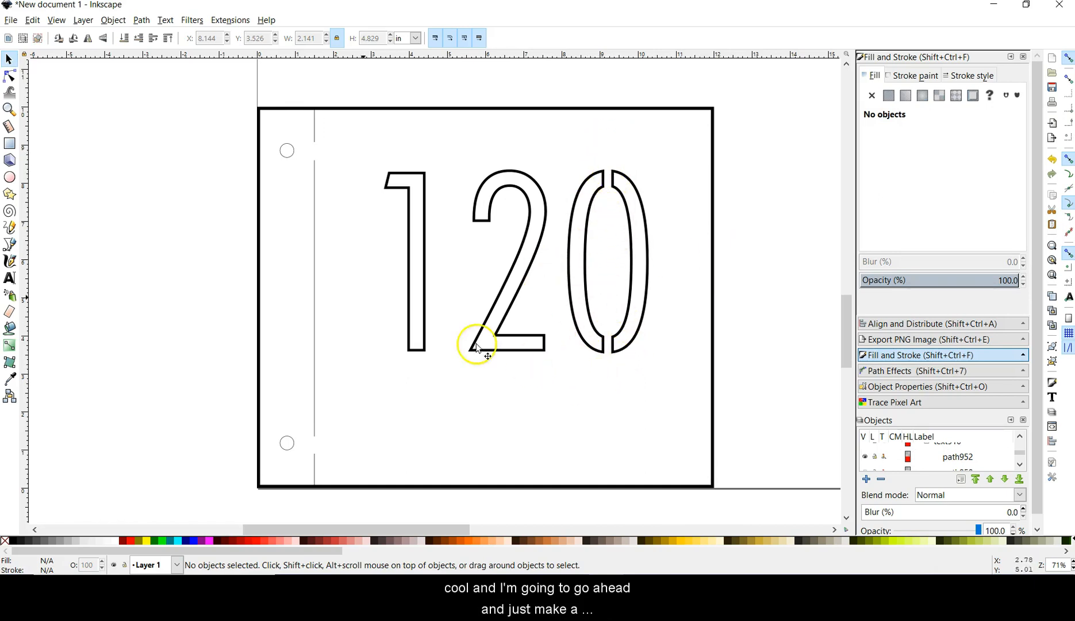
Copy the upper 0.375 in bolt hole and paste four copies near the corners of the area around the 120.
{"action": "left_click", "coordinate": [287, 151]}
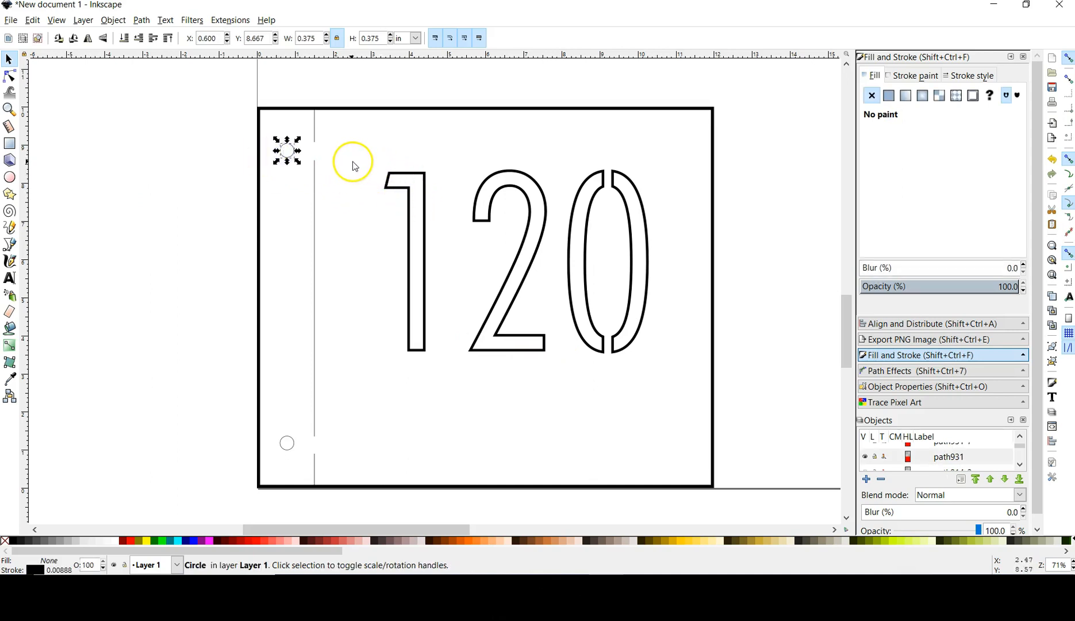
{"action": "key", "text": "ctrl+c"}
{"action": "key", "text": "ctrl+v"}
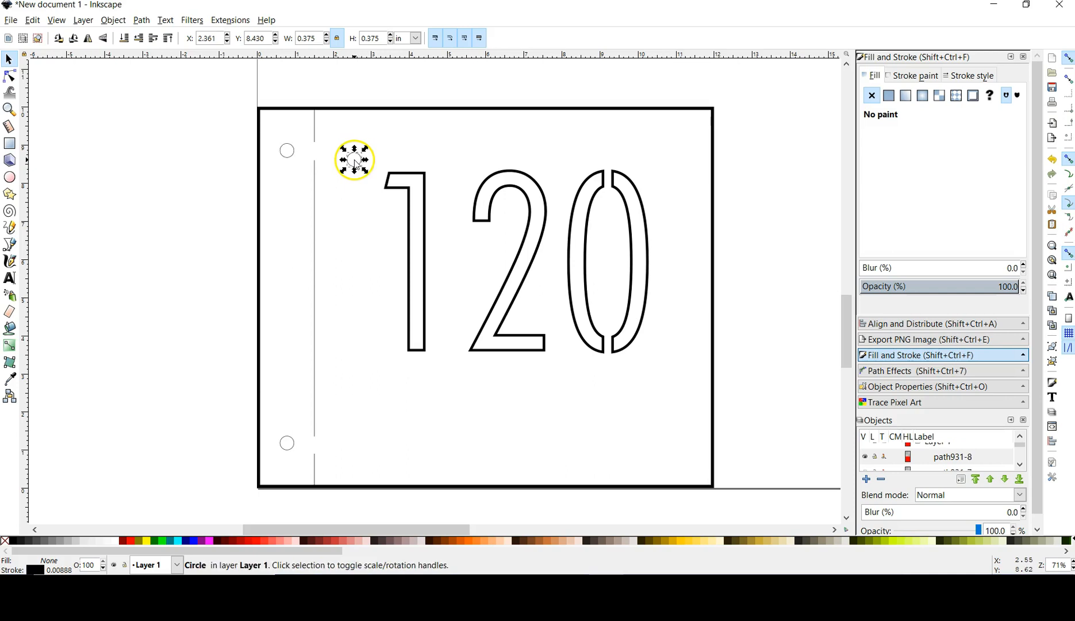
{"action": "key", "text": "ctrl+v"}
{"action": "key", "text": "ctrl+v"}
{"action": "key", "text": "ctrl+v"}
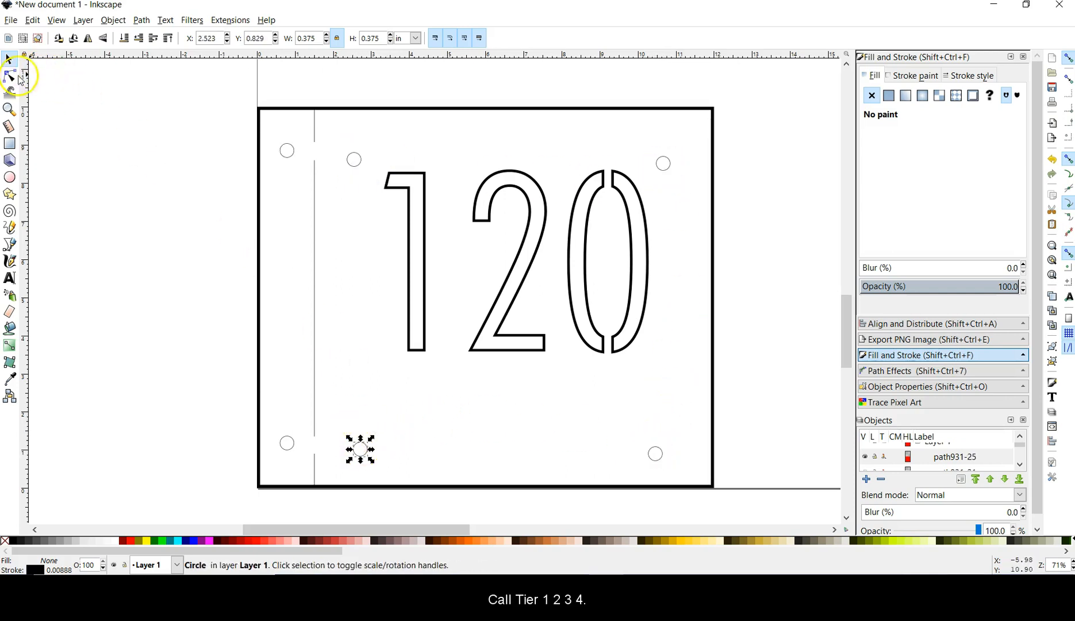
Set the X position of the two hole copies beside the bend line to 2.5 in.
{"action": "left_click", "coordinate": [175, 173]}
{"action": "left_click_drag", "start_coordinate": [356, 161], "coordinate": [358, 154]}
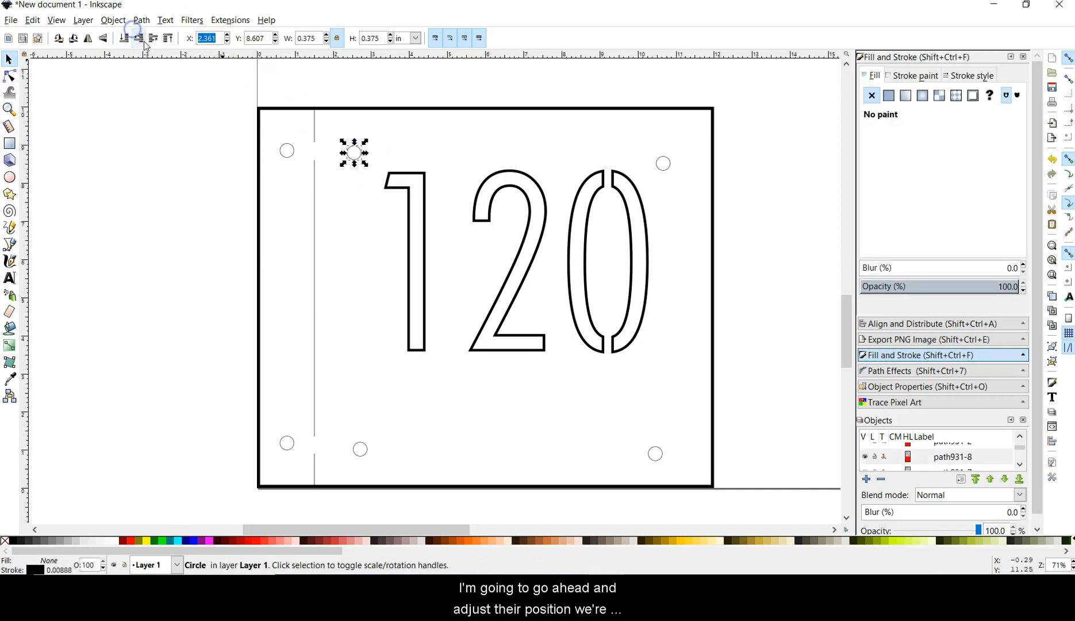
{"action": "left_click_drag", "start_coordinate": [354, 152], "coordinate": [359, 153]}
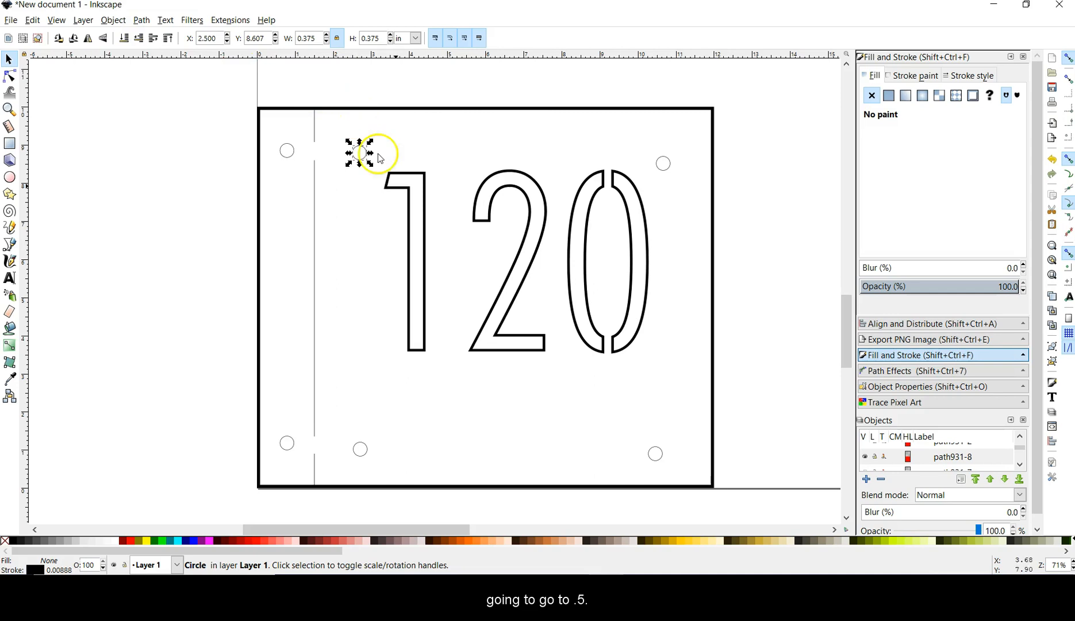
{"action": "left_click", "coordinate": [360, 448]}
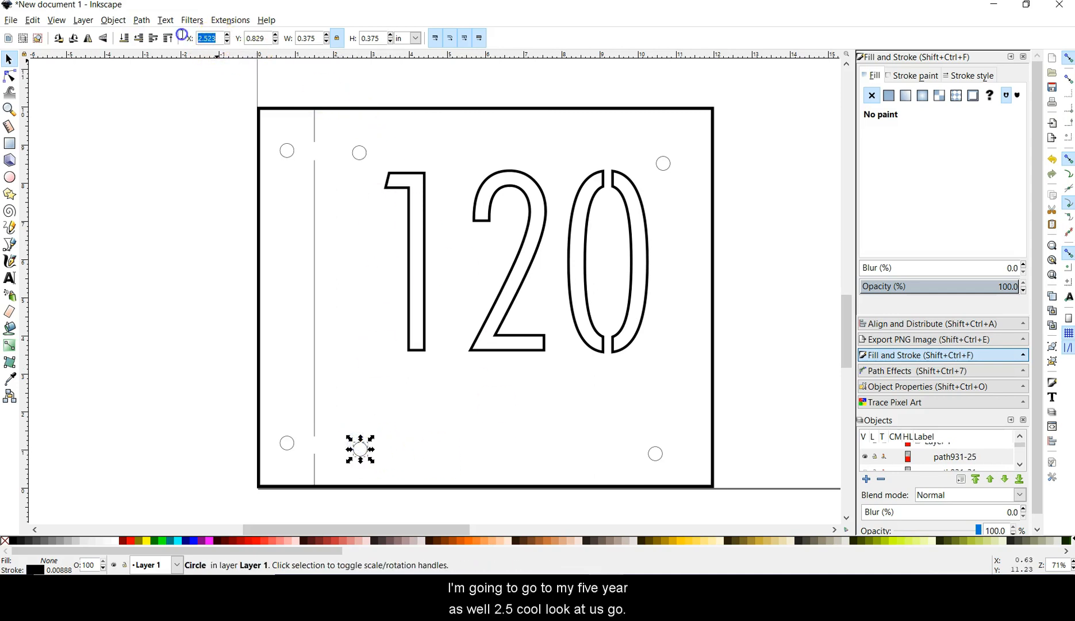
Set the X position of the two hole copies at the sign's far edge to 10.5 in.
{"action": "left_click", "coordinate": [662, 163]}
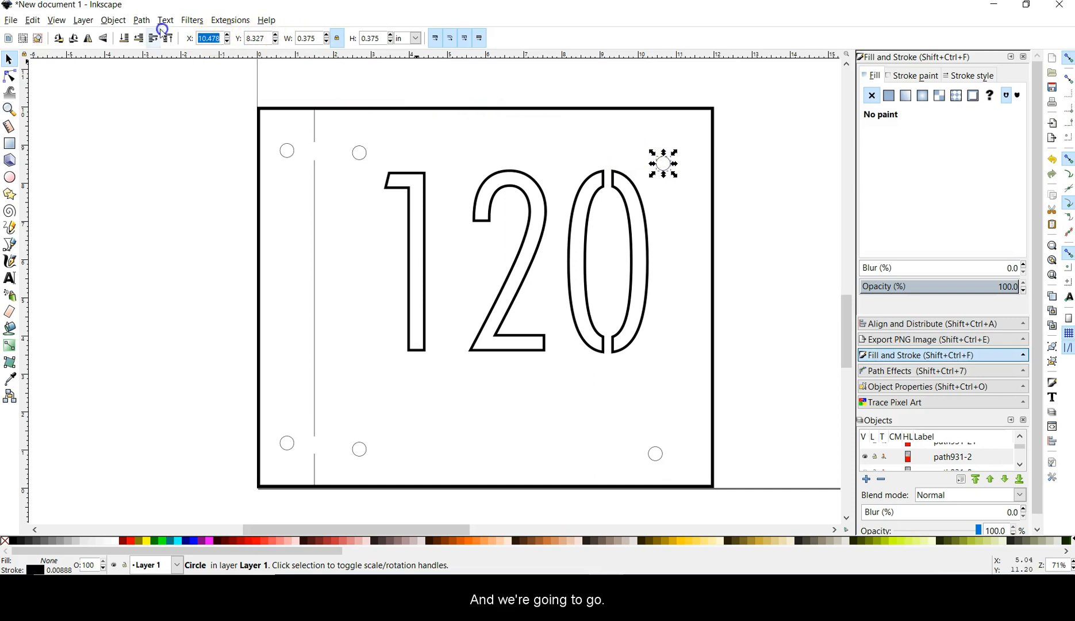
{"action": "type", "text": "10.5"}
{"action": "key", "text": "Return"}
{"action": "left_click", "coordinate": [656, 455]}
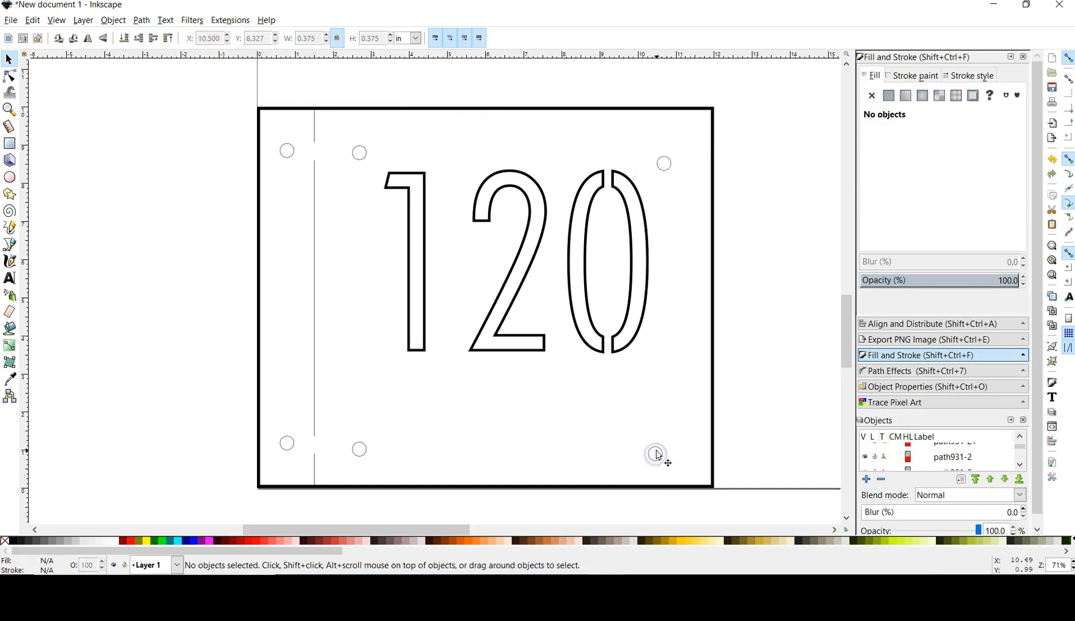
{"action": "left_click", "coordinate": [659, 455]}
{"action": "double_click", "coordinate": [204, 39]}
{"action": "type", "text": "10.5"}
{"action": "key", "text": "Return"}
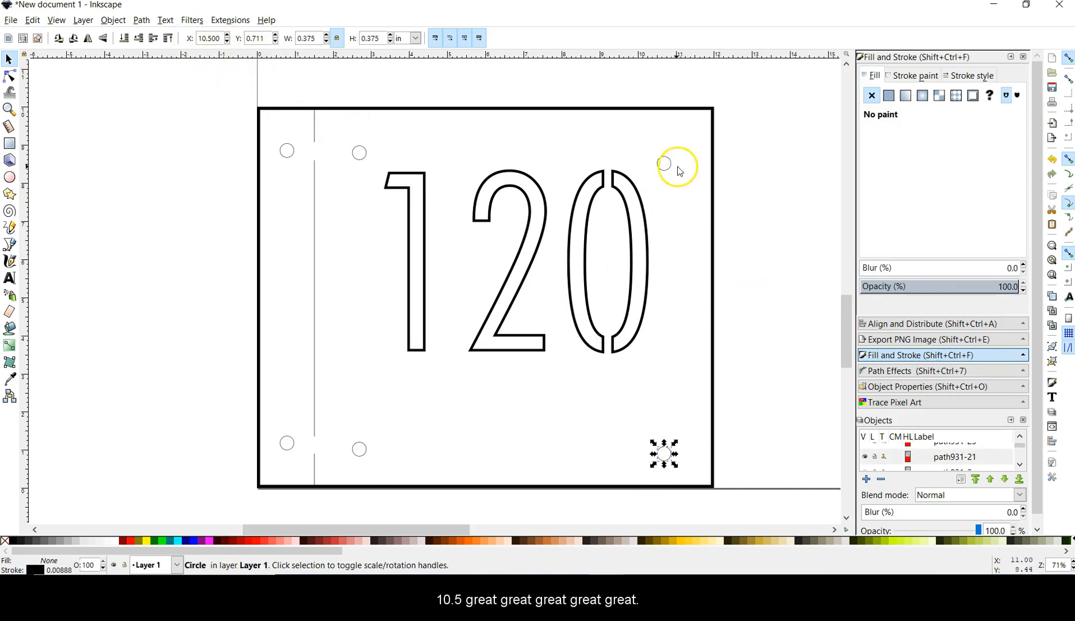
Set the Y position of both upper hole copies to 8.5 in.
{"action": "left_click", "coordinate": [359, 153]}
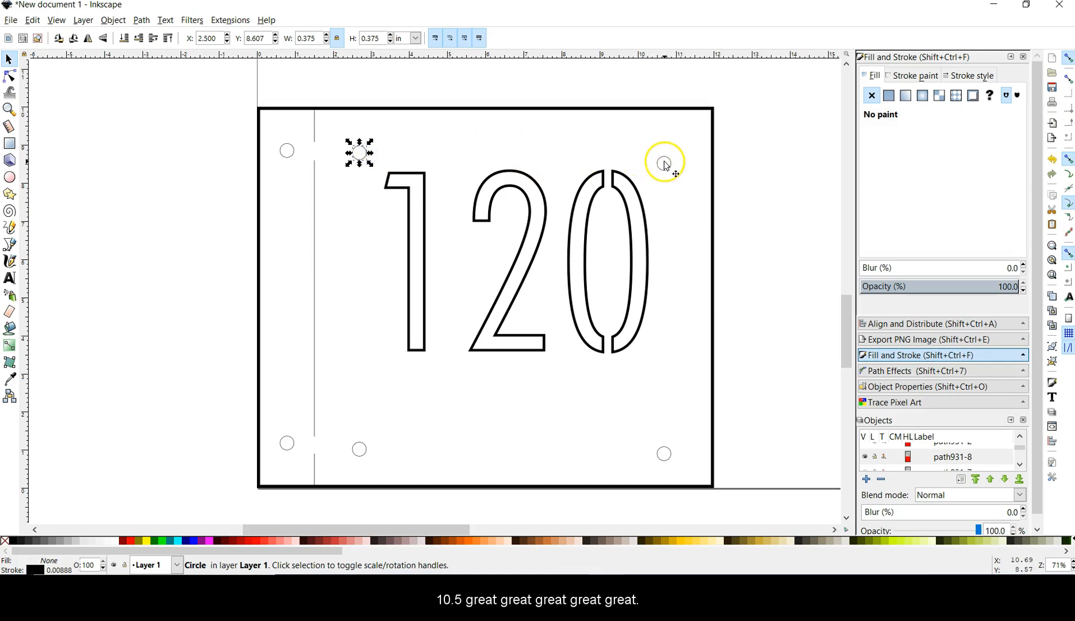
{"action": "type", "text": "8.5"}
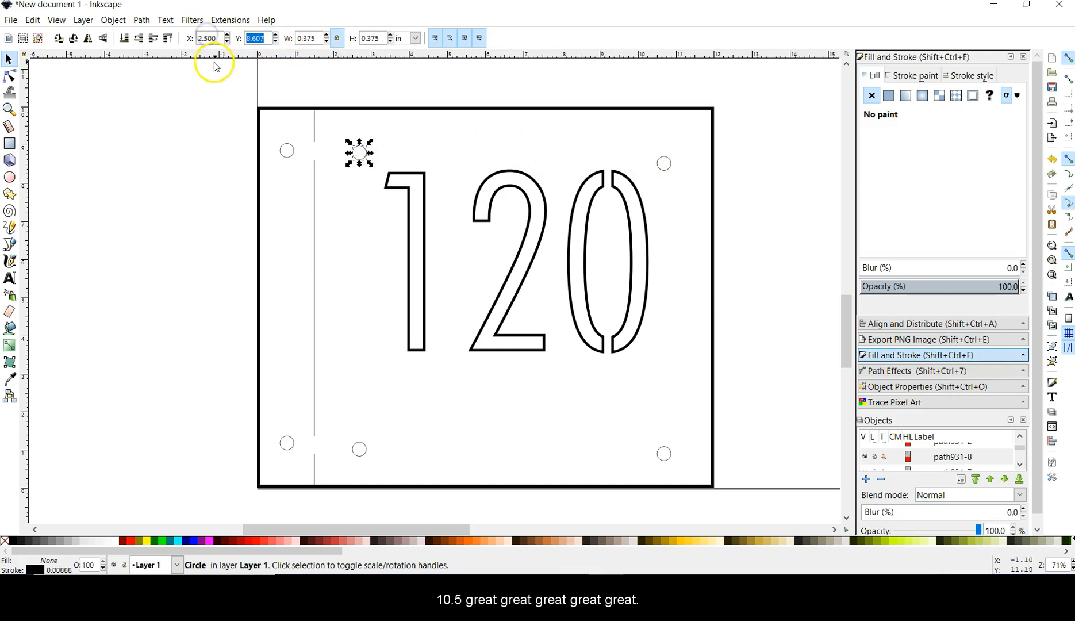
{"action": "key", "text": "Return"}
{"action": "left_click", "coordinate": [670, 167]}
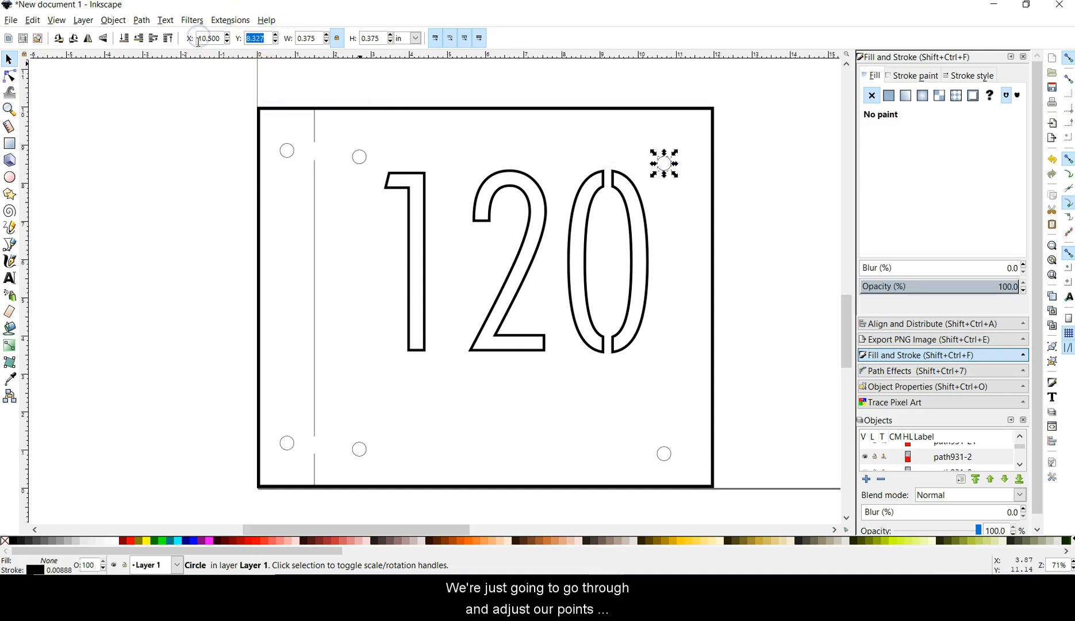
{"action": "key", "text": "Return"}
Set the Y position of both lower hole copies to 0.75 in and deselect them.
{"action": "left_click", "coordinate": [359, 447]}
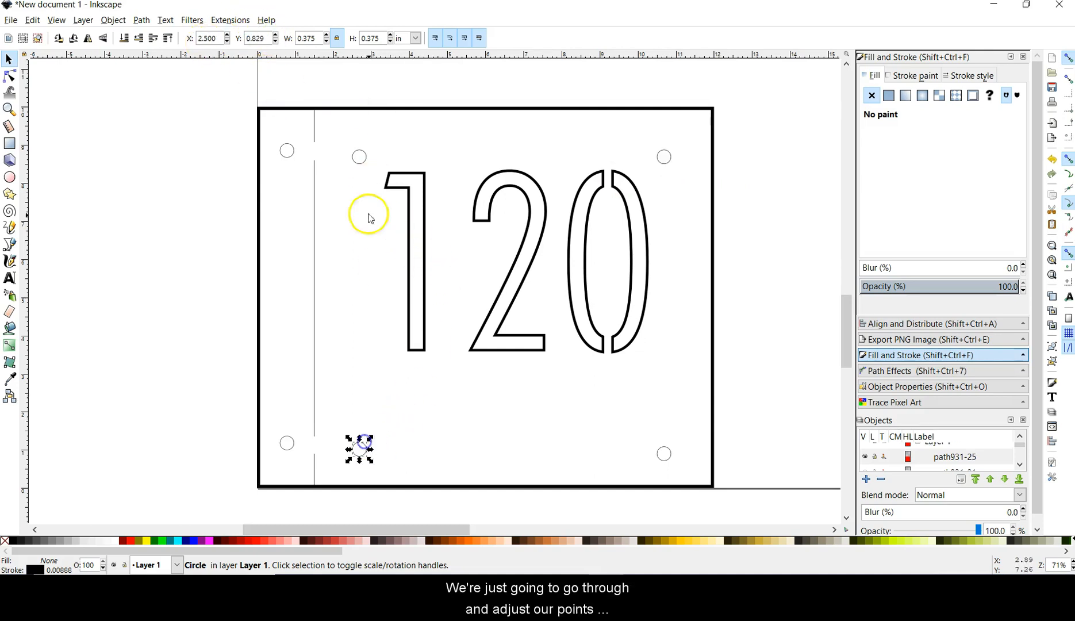
{"action": "left_click", "coordinate": [260, 37]}
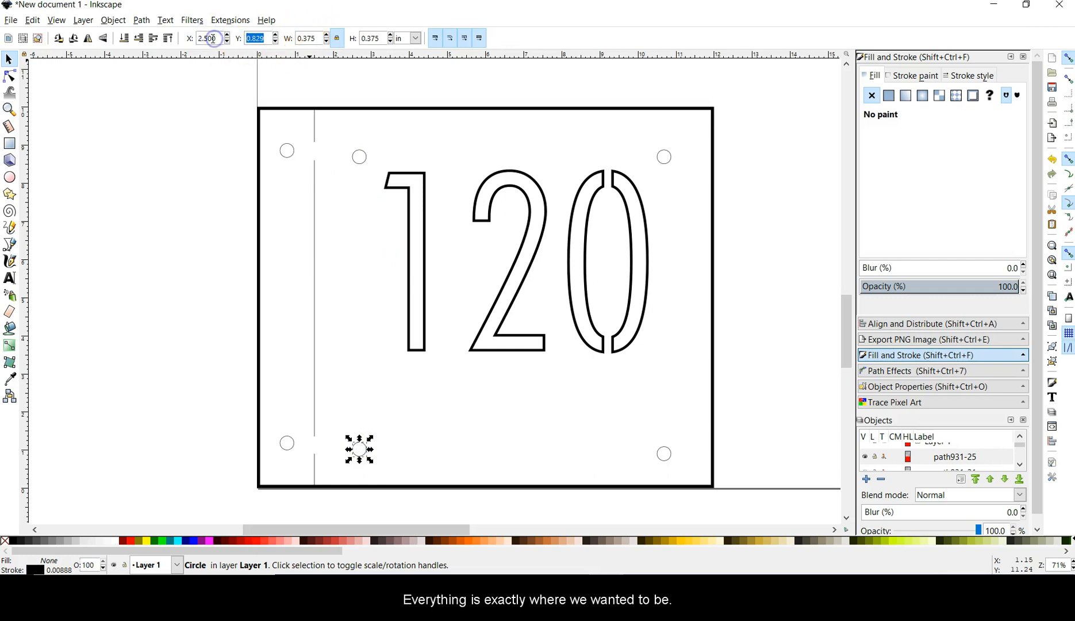
{"action": "key", "text": "Return"}
{"action": "left_click", "coordinate": [664, 454]}
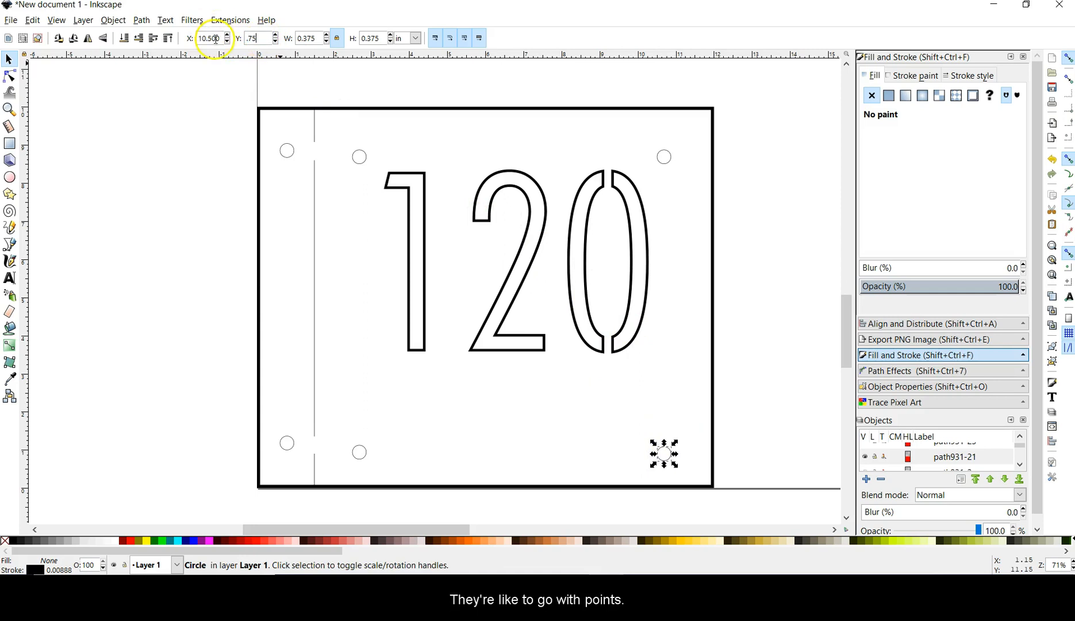
{"action": "type", "text": ".75"}
{"action": "key", "text": "Return"}
{"action": "left_click", "coordinate": [758, 286]}
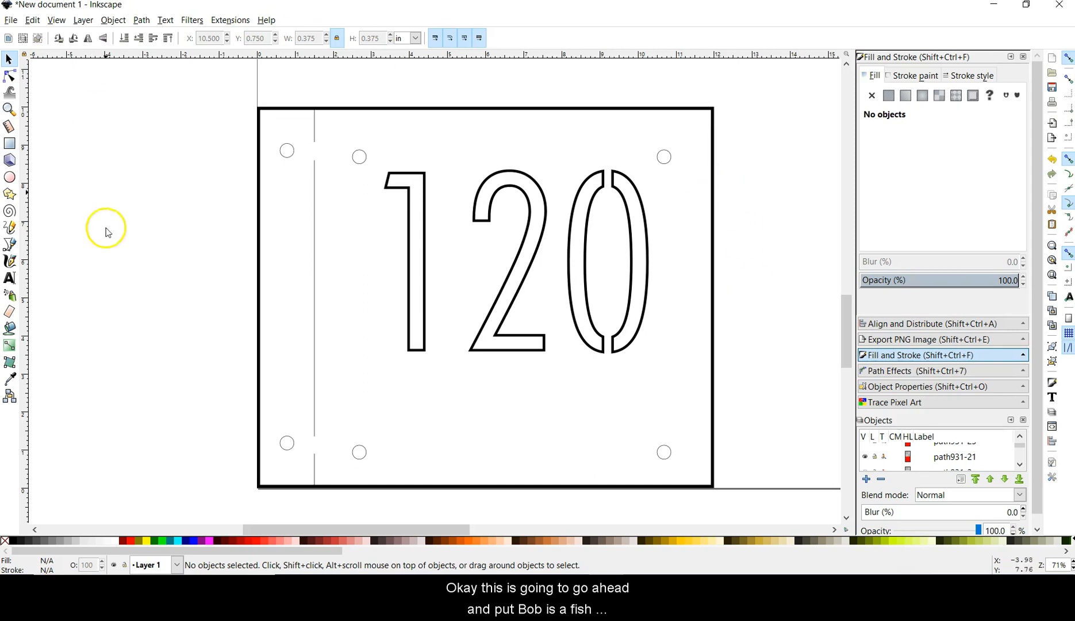
Add the text BOB IS A FISH in 72 pt Futura Lt BT and place it below the 120 at about X 3.31, Y 1.37 in.
{"action": "left_click", "coordinate": [9, 278]}
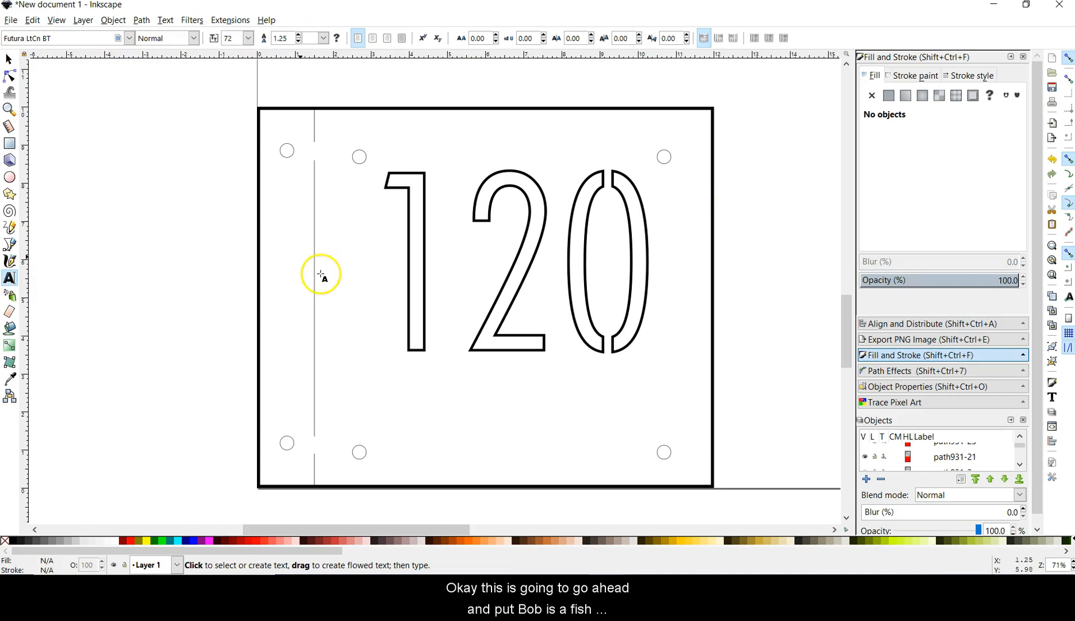
{"action": "left_click", "coordinate": [403, 397]}
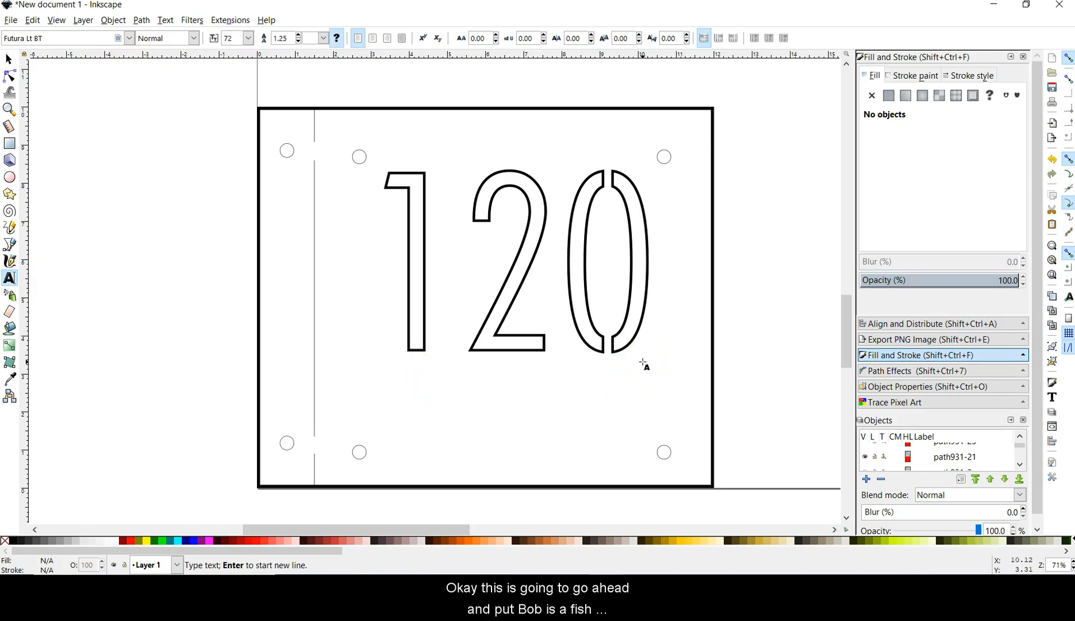
{"action": "type", "text": "BOB"}
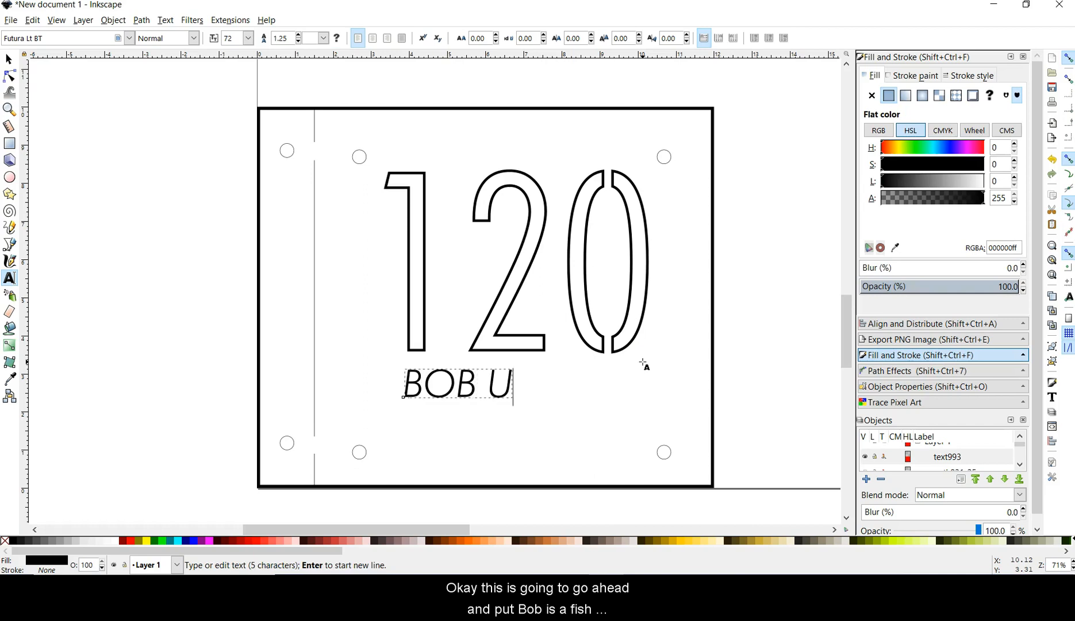
{"action": "type", "text": " IS A FISH"}
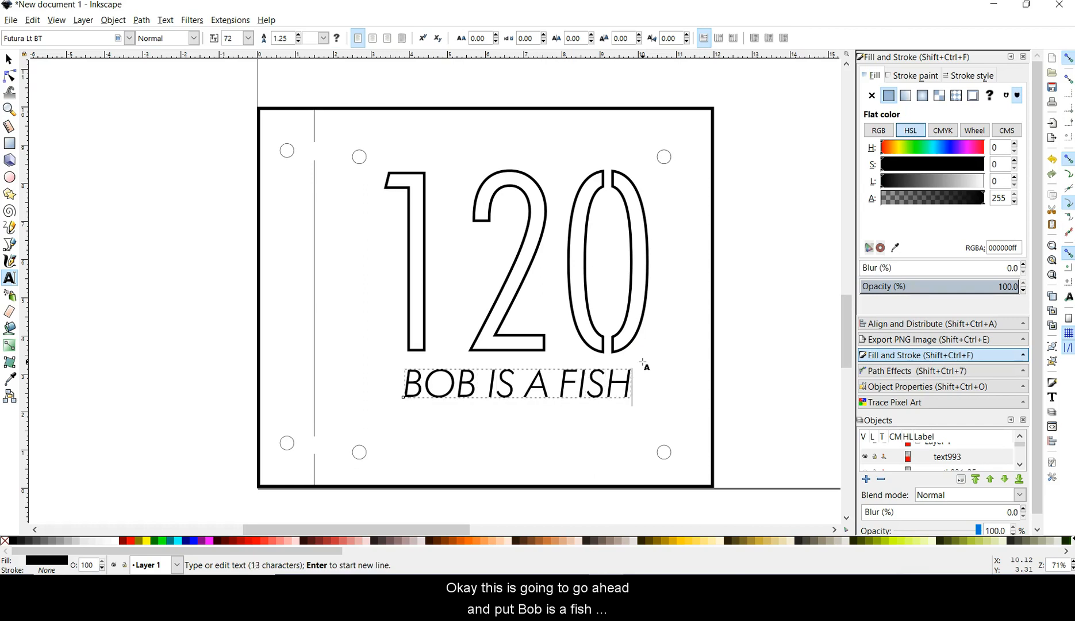
{"action": "scroll", "coordinate": [220, 81], "scroll_direction": "up", "scroll_amount": 1}
{"action": "left_click", "coordinate": [8, 60]}
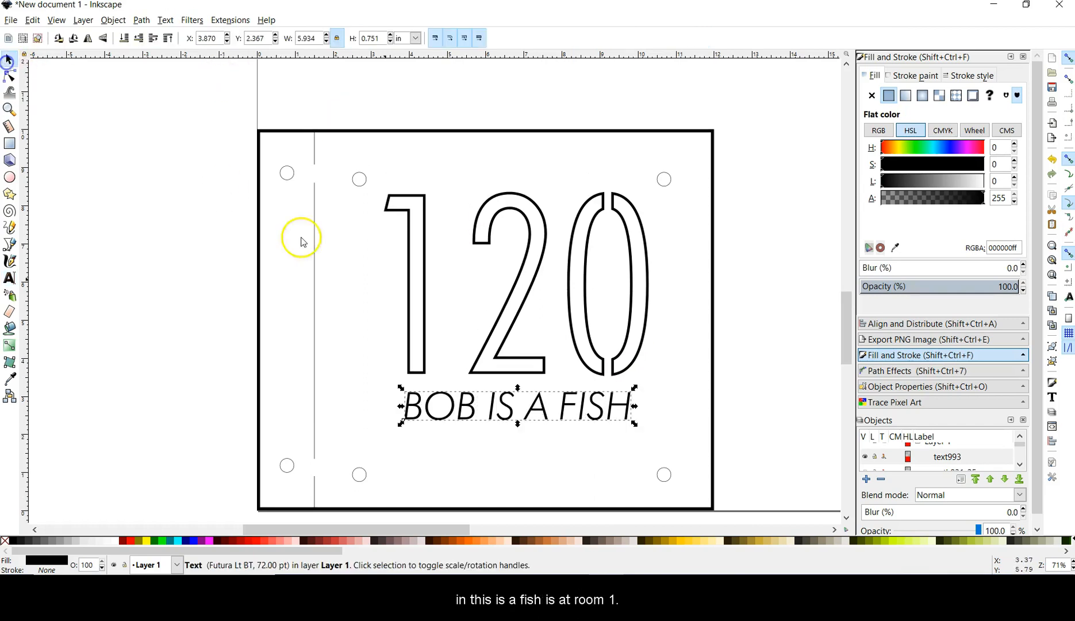
{"action": "left_click_drag", "start_coordinate": [418, 422], "coordinate": [399, 456]}
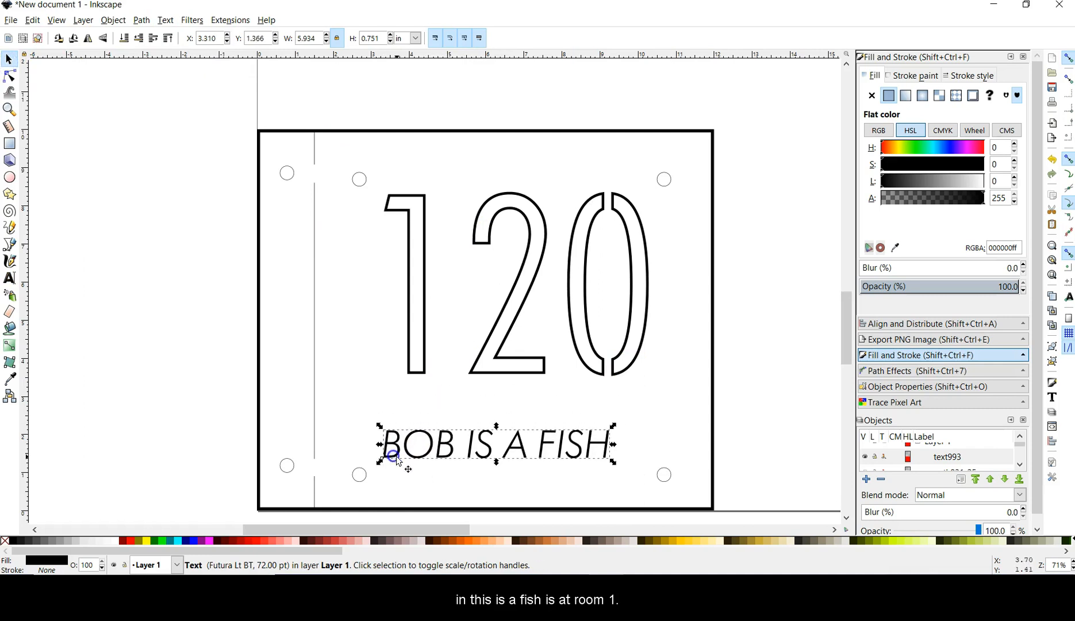
Enlarge the BOB IS A FISH caption proportionally to about 103 pt and move it closer beneath the 120.
{"action": "left_click_drag", "start_coordinate": [613, 430], "coordinate": [689, 374]}
{"action": "left_click", "coordinate": [629, 422]}
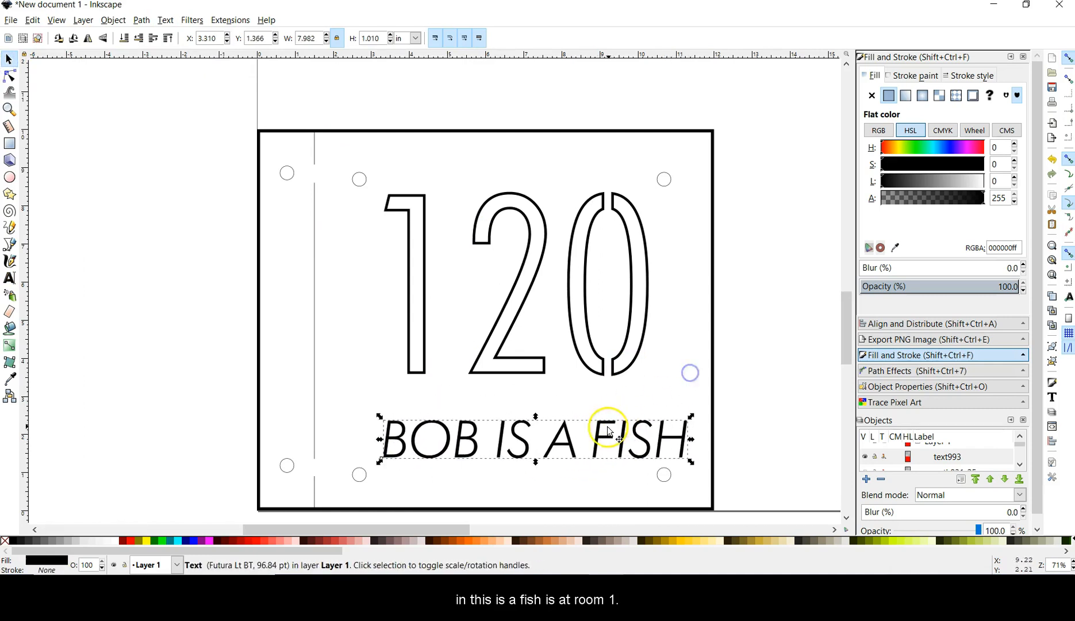
{"action": "left_click_drag", "start_coordinate": [600, 423], "coordinate": [575, 425]}
{"action": "left_click_drag", "start_coordinate": [664, 407], "coordinate": [684, 403]}
{"action": "left_click_drag", "start_coordinate": [572, 415], "coordinate": [593, 420]}
Change the font of the whole BOB IS A FISH caption to Futura LtCn BT.
{"action": "left_click", "coordinate": [10, 277]}
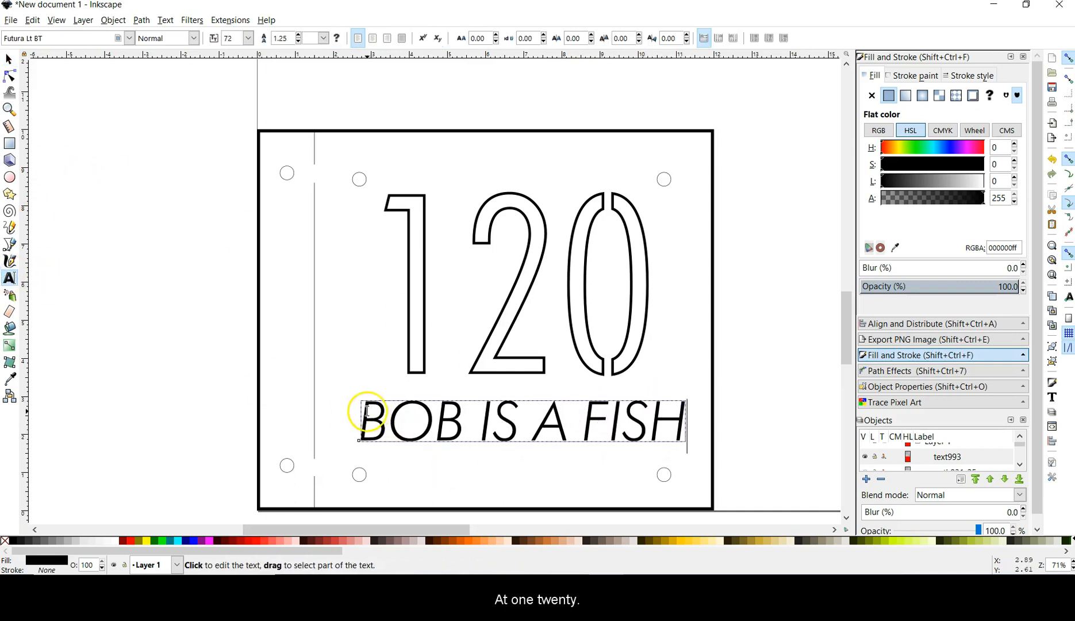
{"action": "left_click_drag", "start_coordinate": [360, 420], "coordinate": [691, 427]}
{"action": "left_click", "coordinate": [129, 38]}
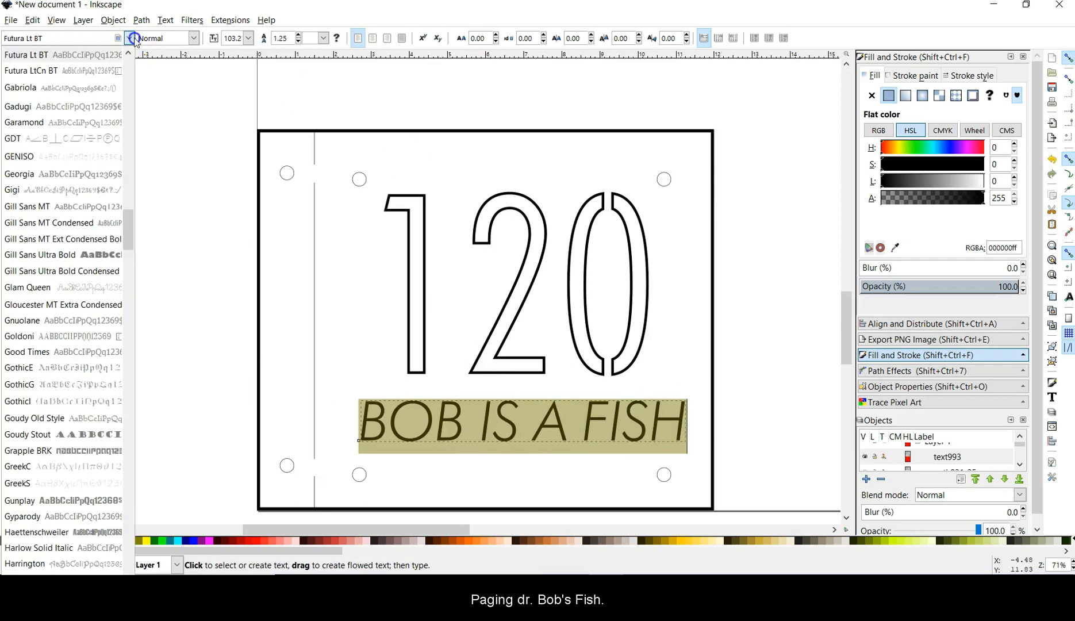
{"action": "left_click", "coordinate": [88, 70]}
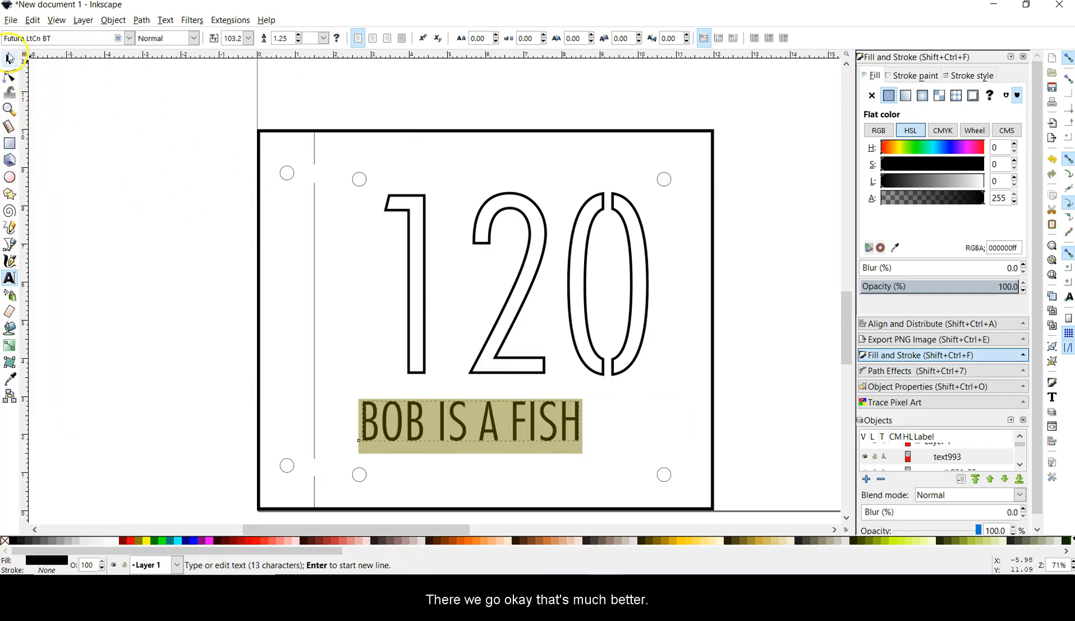
Scale the caption to about 7.58 by 1.40 in, place it at about X 3.02, Y 1.63 in and deselect it.
{"action": "left_click", "coordinate": [9, 59]}
{"action": "left_click_drag", "start_coordinate": [583, 398], "coordinate": [653, 376]}
{"action": "left_click_drag", "start_coordinate": [552, 412], "coordinate": [549, 424]}
{"action": "left_click", "coordinate": [787, 413]}
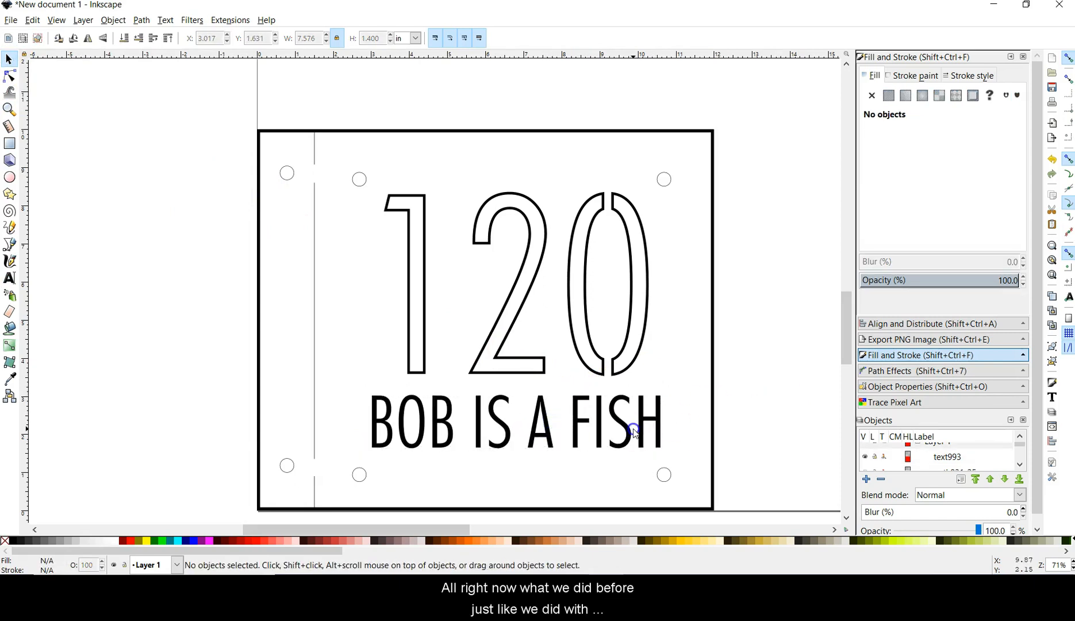
Check with the node tool whether the caption and the 120 digits have editable nodes.
{"action": "left_click", "coordinate": [648, 440]}
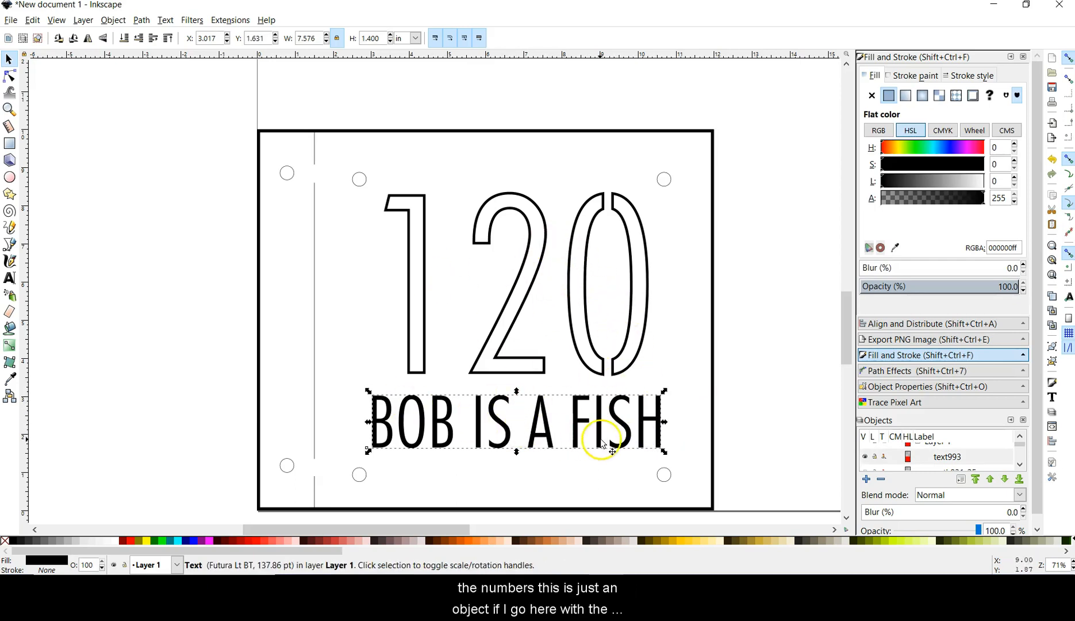
{"action": "left_click", "coordinate": [10, 76]}
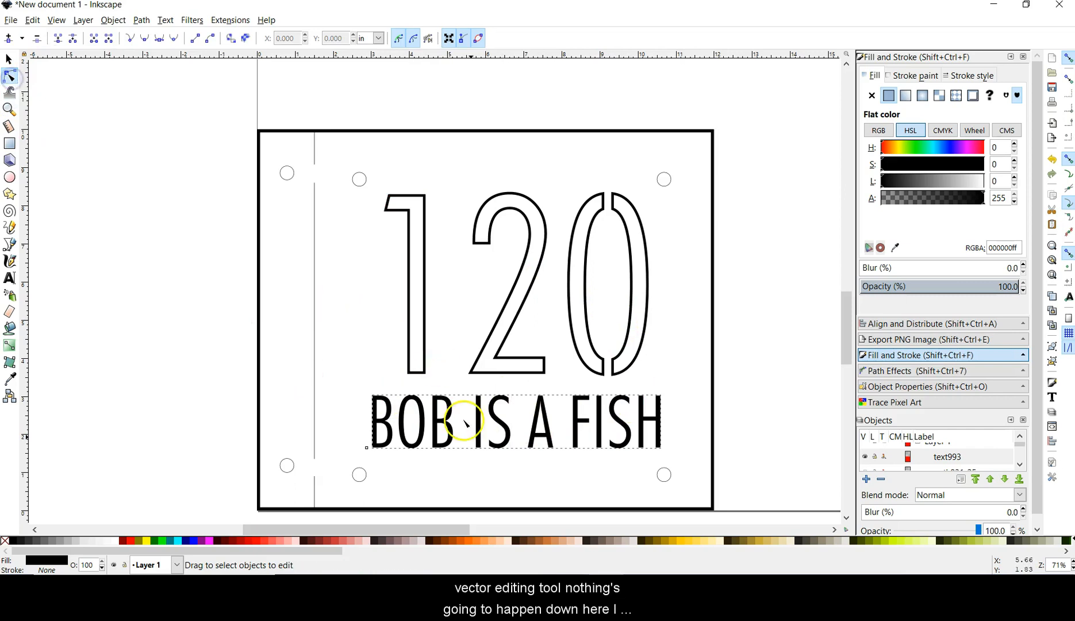
{"action": "left_click", "coordinate": [496, 433]}
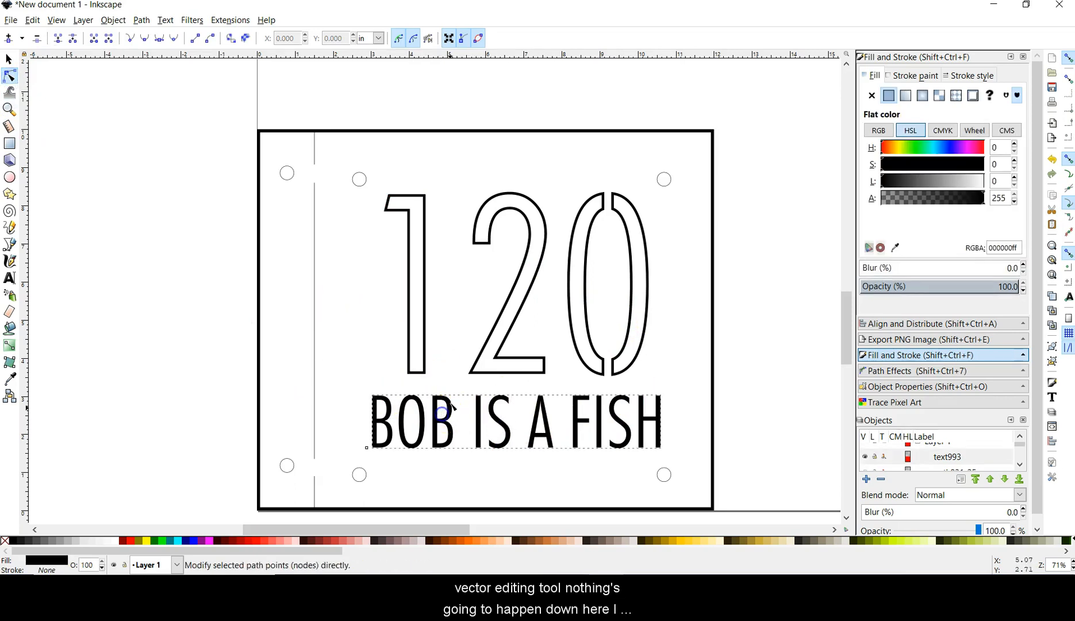
{"action": "left_click", "coordinate": [405, 274]}
{"action": "left_click", "coordinate": [586, 292]}
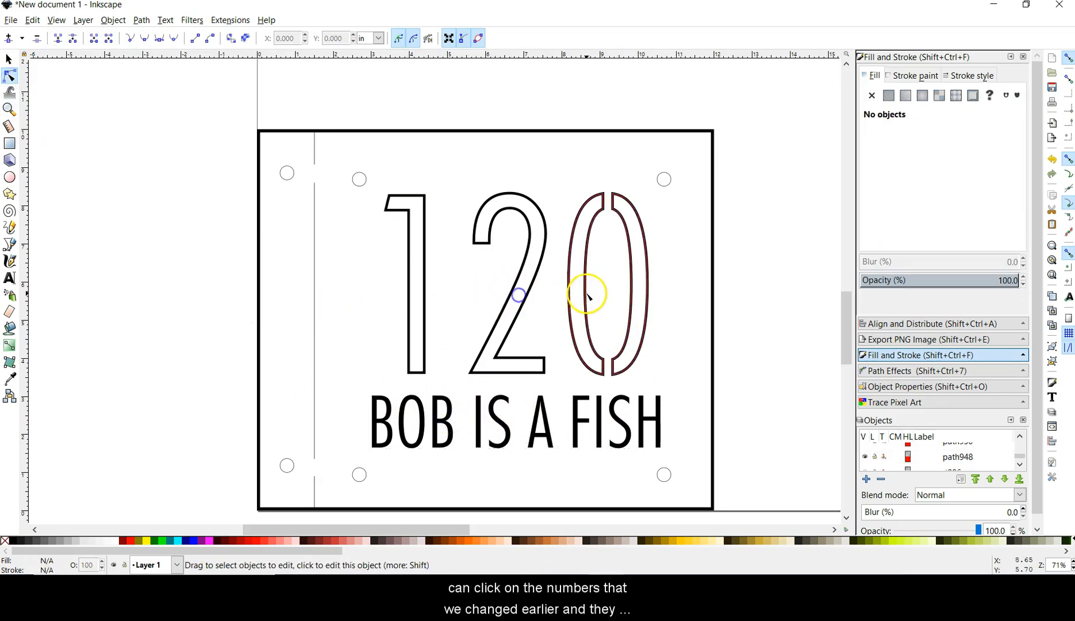
{"action": "left_click", "coordinate": [529, 290]}
{"action": "left_click", "coordinate": [528, 302]}
{"action": "left_click", "coordinate": [781, 307]}
{"action": "left_click", "coordinate": [603, 436]}
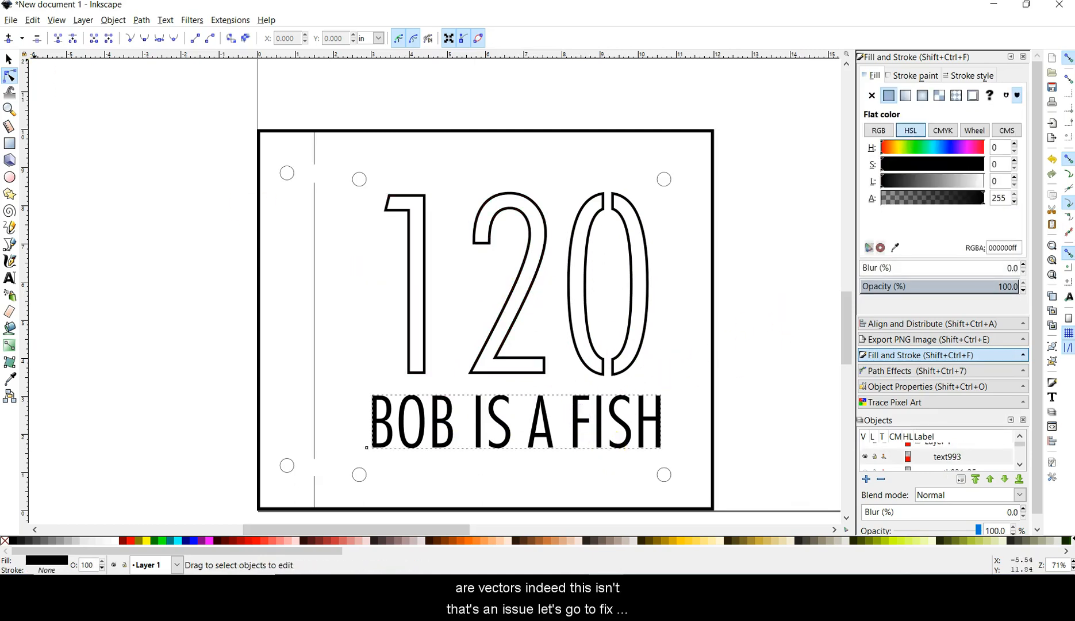
Convert the BOB IS A FISH text object to paths.
{"action": "left_click", "coordinate": [10, 60]}
{"action": "left_click", "coordinate": [482, 407]}
{"action": "left_click", "coordinate": [139, 22]}
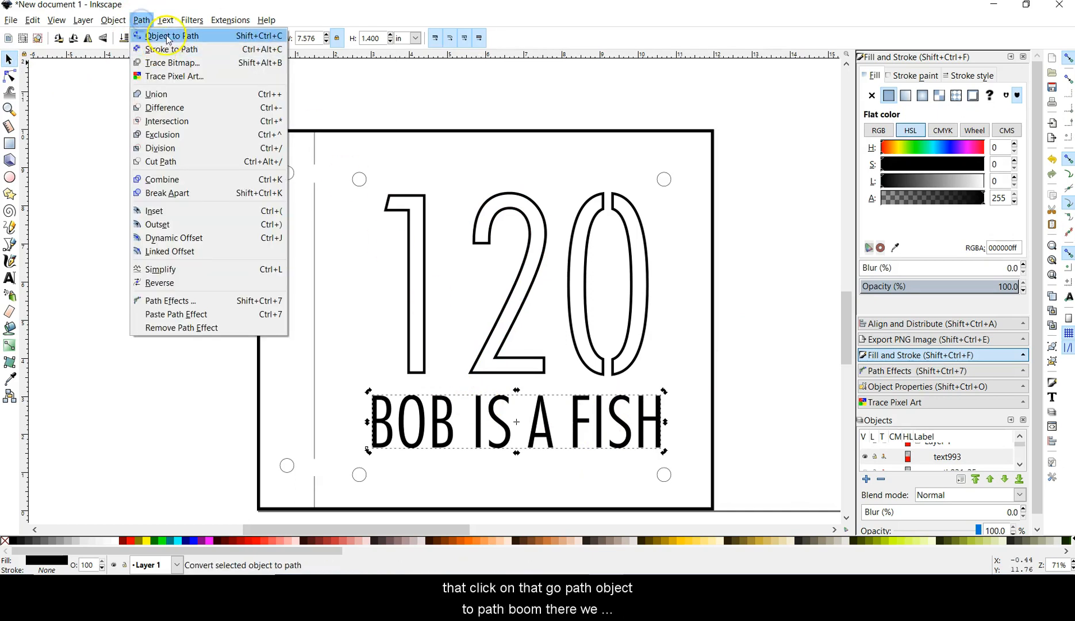
{"action": "left_click", "coordinate": [167, 33]}
Check the individual letters of the converted caption for editable nodes, from BOB through the A.
{"action": "left_click", "coordinate": [9, 75]}
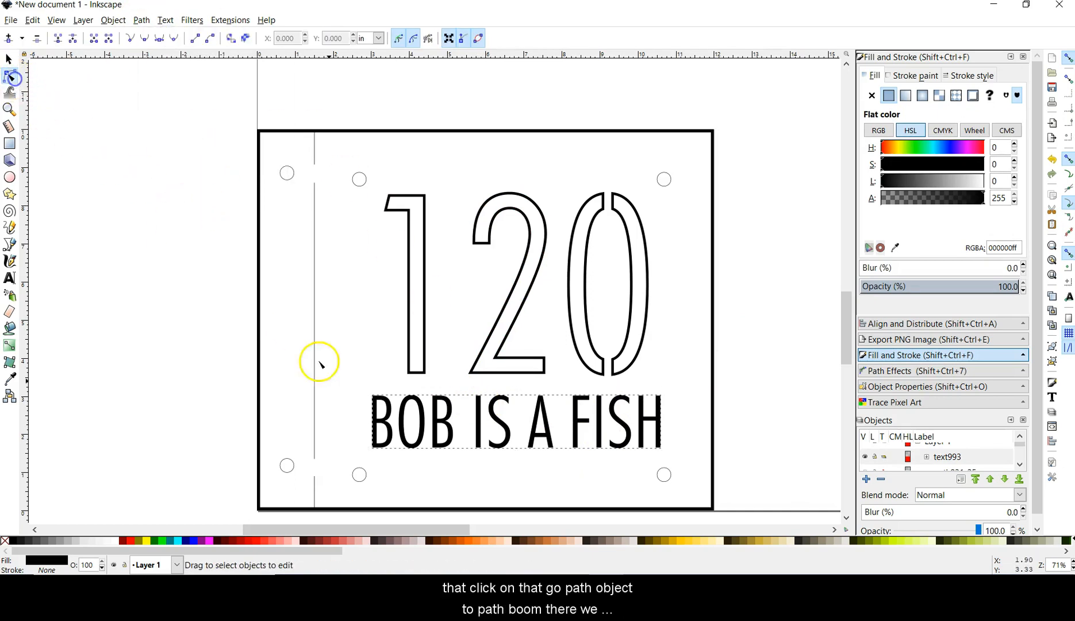
{"action": "left_click", "coordinate": [379, 421]}
{"action": "left_click", "coordinate": [423, 415]}
{"action": "left_click", "coordinate": [441, 423]}
{"action": "left_click", "coordinate": [481, 428]}
{"action": "left_click", "coordinate": [501, 428]}
{"action": "left_click", "coordinate": [532, 432]}
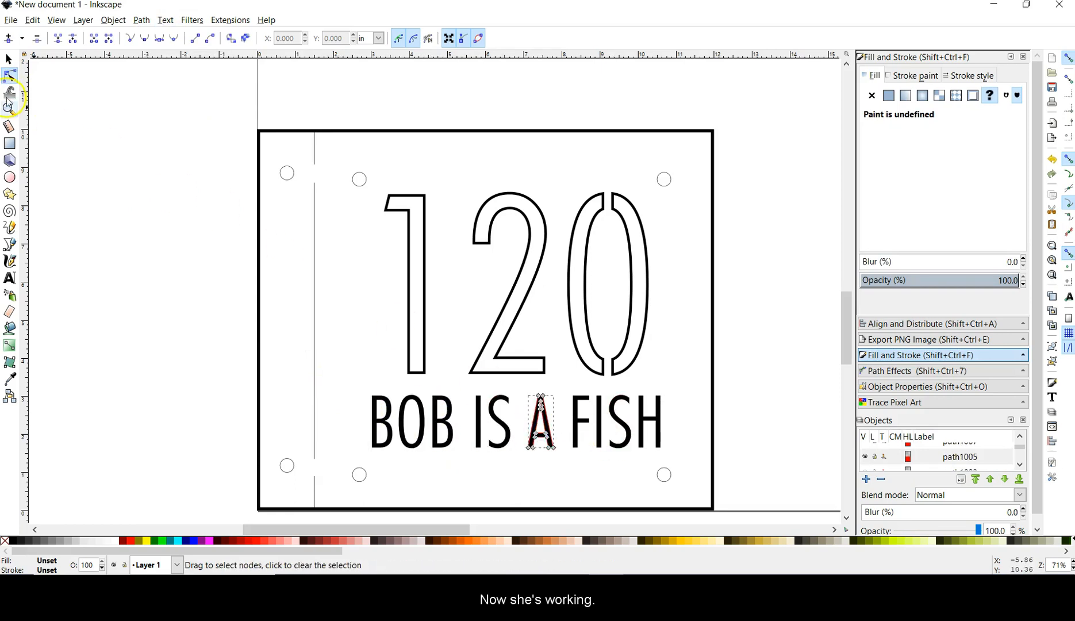
{"action": "left_click", "coordinate": [12, 60]}
{"action": "left_click", "coordinate": [150, 225]}
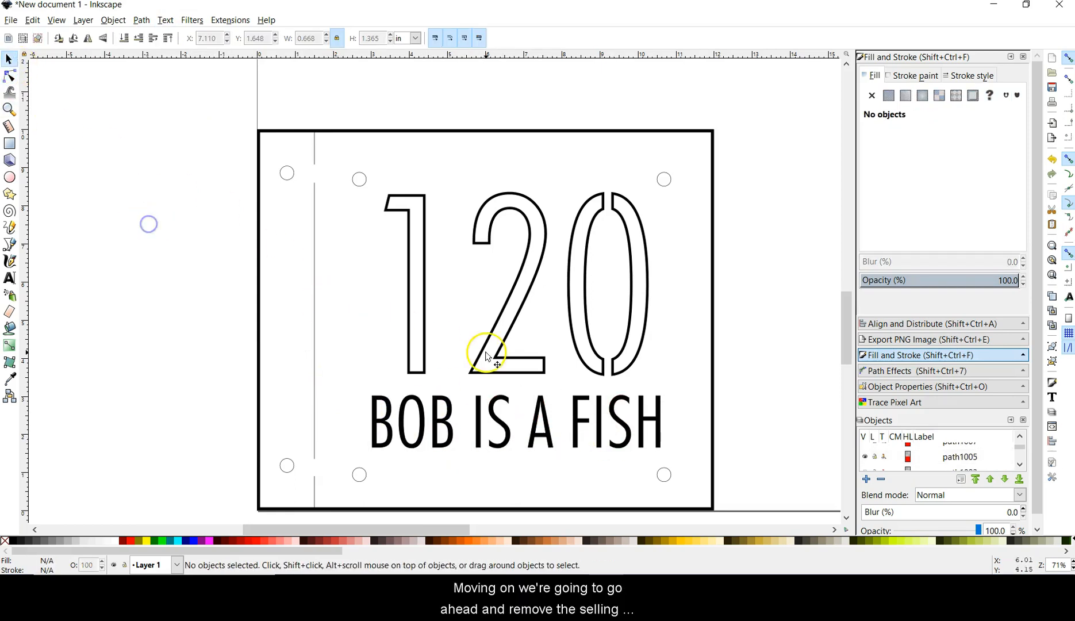
Remove the caption's fill and give it a flat black stroke.
{"action": "left_click", "coordinate": [664, 432]}
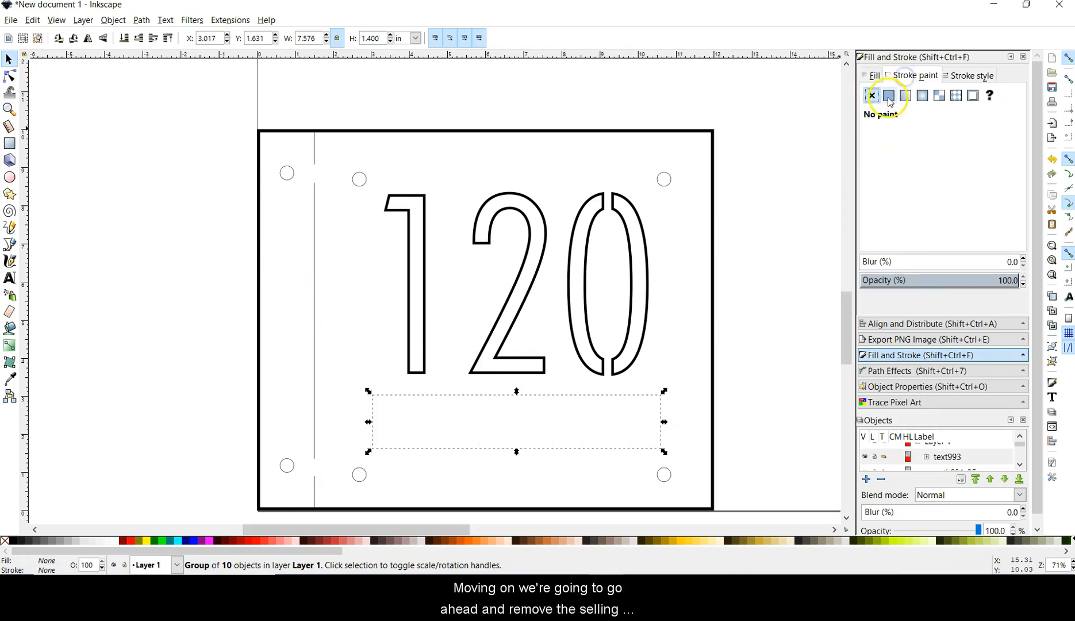
{"action": "left_click", "coordinate": [889, 97]}
{"action": "left_click", "coordinate": [792, 221]}
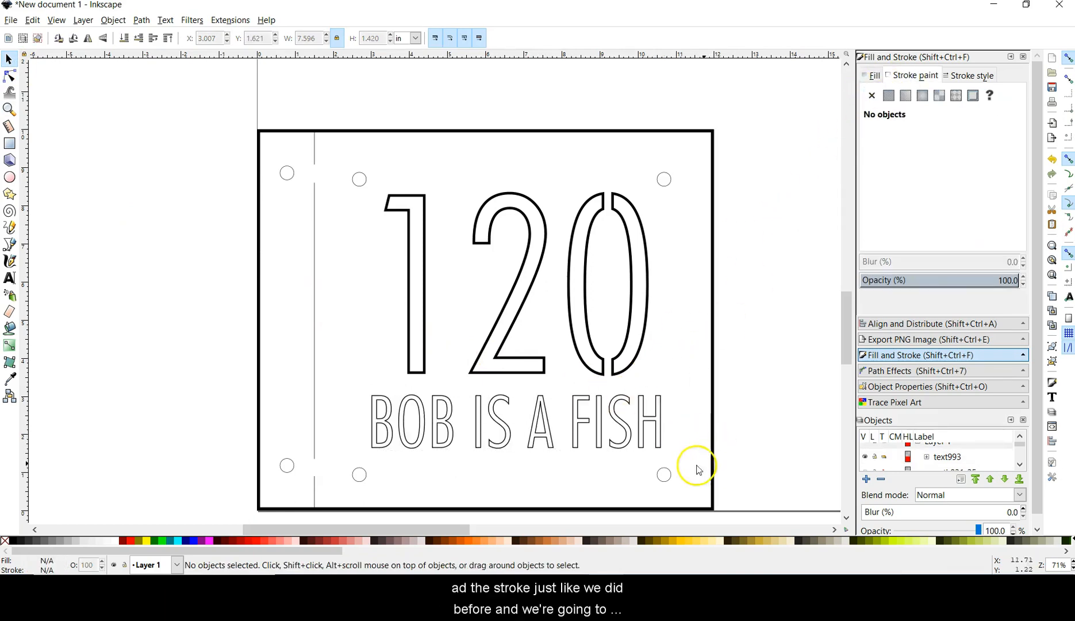
Draw a narrow vertical rectangle about 0.125 by 1.75 in across the first B of the caption.
{"action": "left_click", "coordinate": [9, 143]}
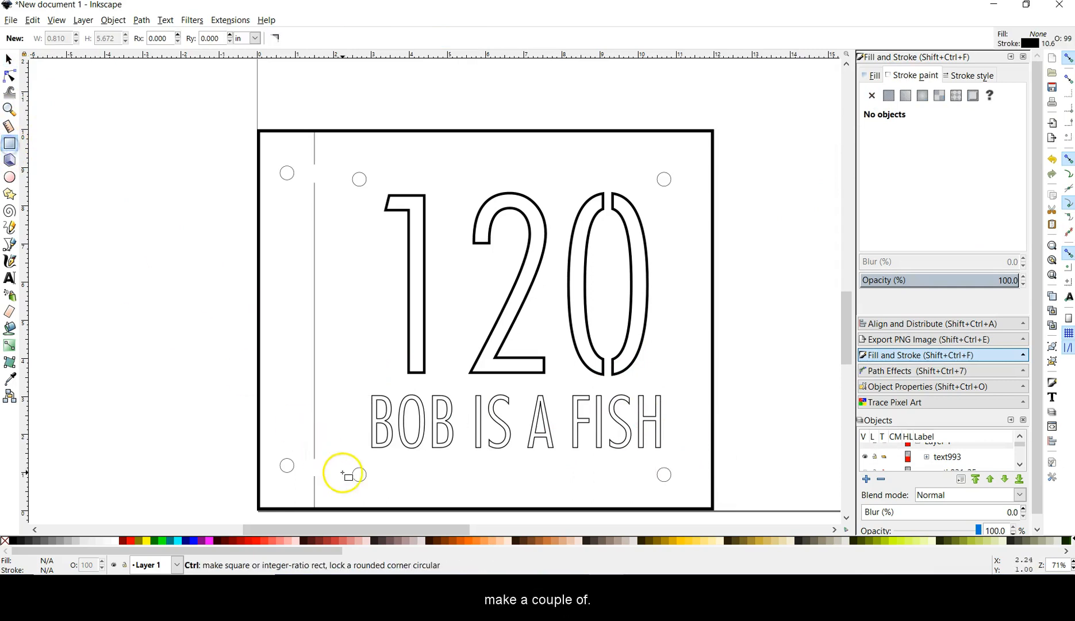
{"action": "scroll", "coordinate": [348, 473], "scroll_direction": "up", "scroll_amount": 3}
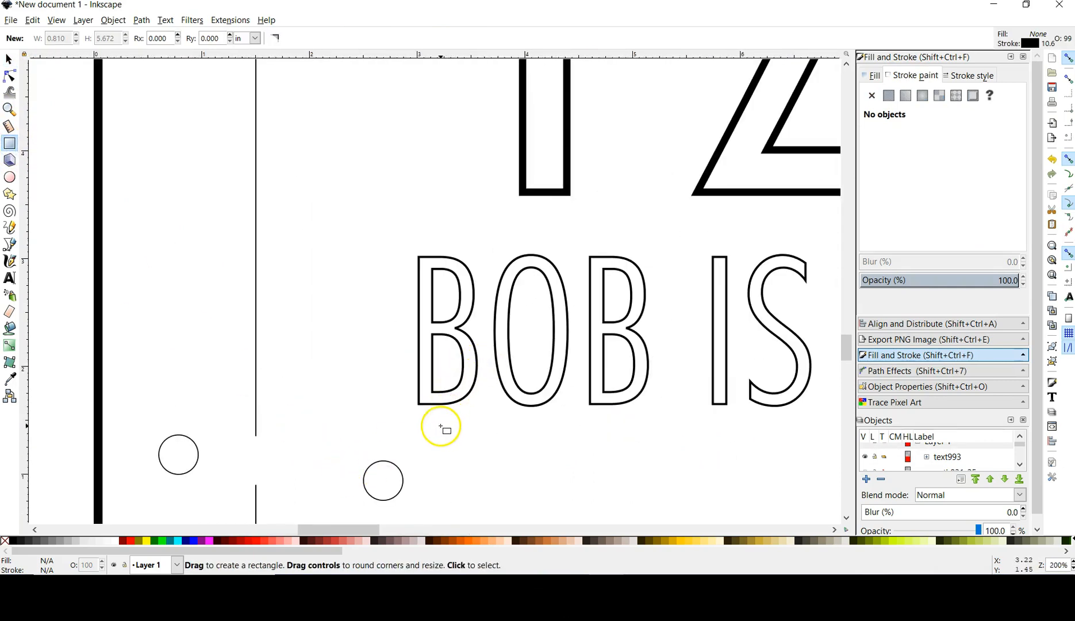
{"action": "scroll", "coordinate": [490, 399], "scroll_direction": "down", "scroll_amount": 3}
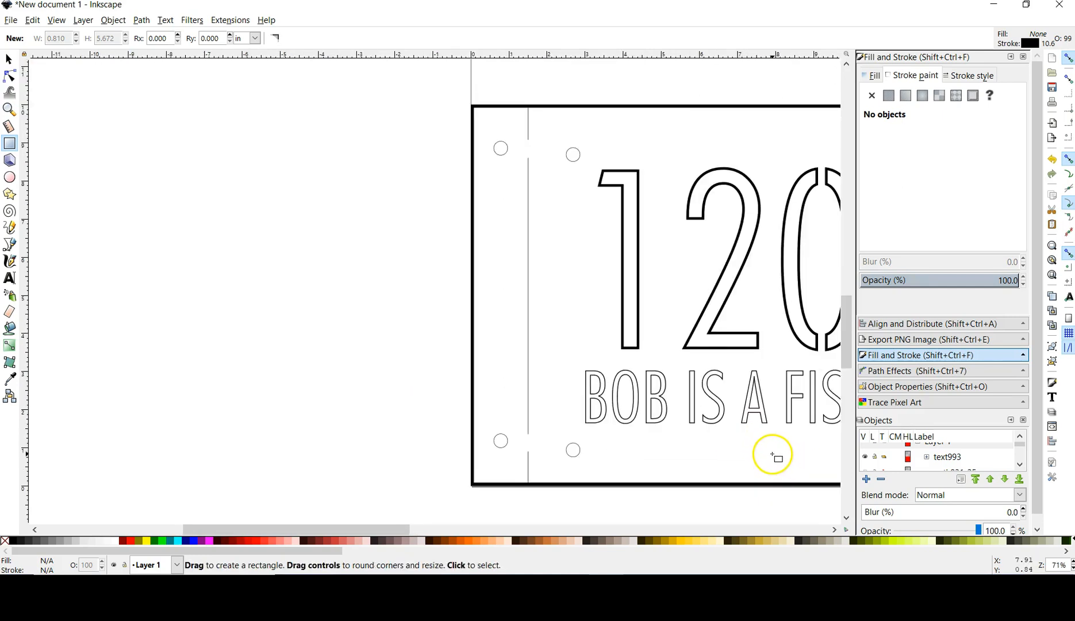
{"action": "scroll", "coordinate": [776, 457], "scroll_direction": "right", "scroll_amount": 3}
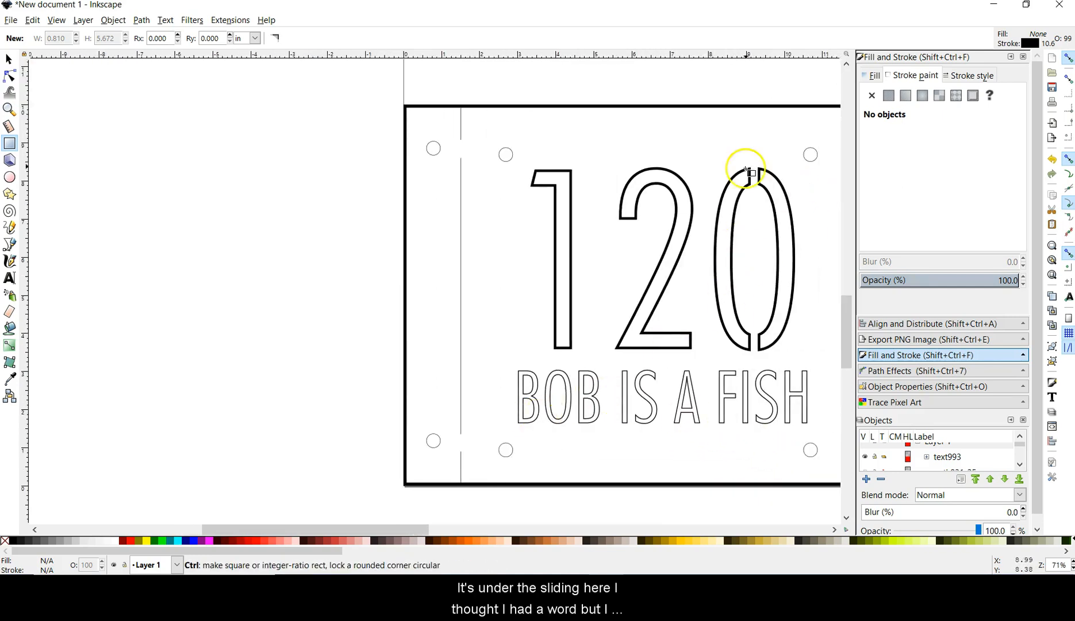
{"action": "scroll", "coordinate": [556, 431], "scroll_direction": "up", "scroll_amount": 4}
{"action": "mouse_move", "coordinate": [415, 427]}
{"action": "left_mouse_down"}
{"action": "mouse_move", "coordinate": [442, 154]}
{"action": "mouse_move", "coordinate": [452, 144]}
{"action": "left_mouse_up"}
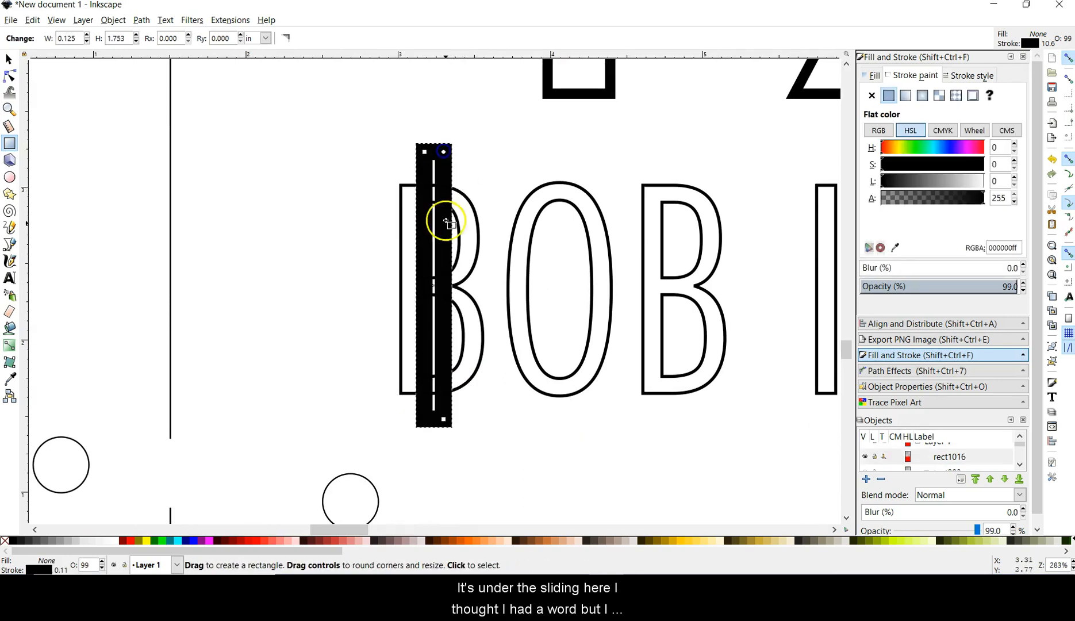
Set the stroke width of the new rectangle across the first B to 0.01 in.
{"action": "left_click", "coordinate": [10, 59]}
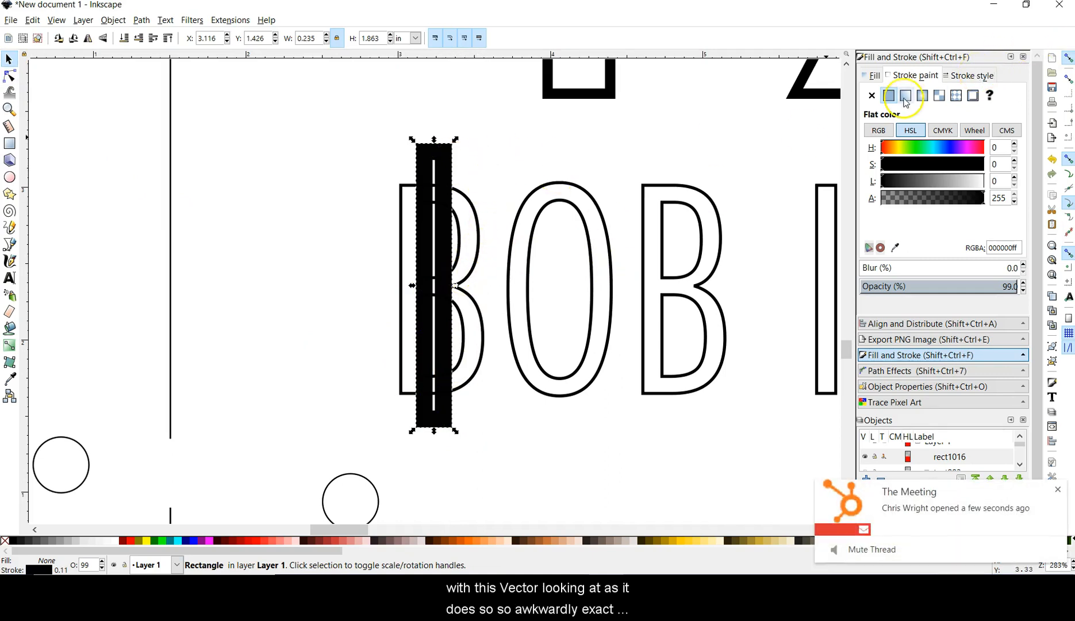
{"action": "left_click", "coordinate": [965, 75]}
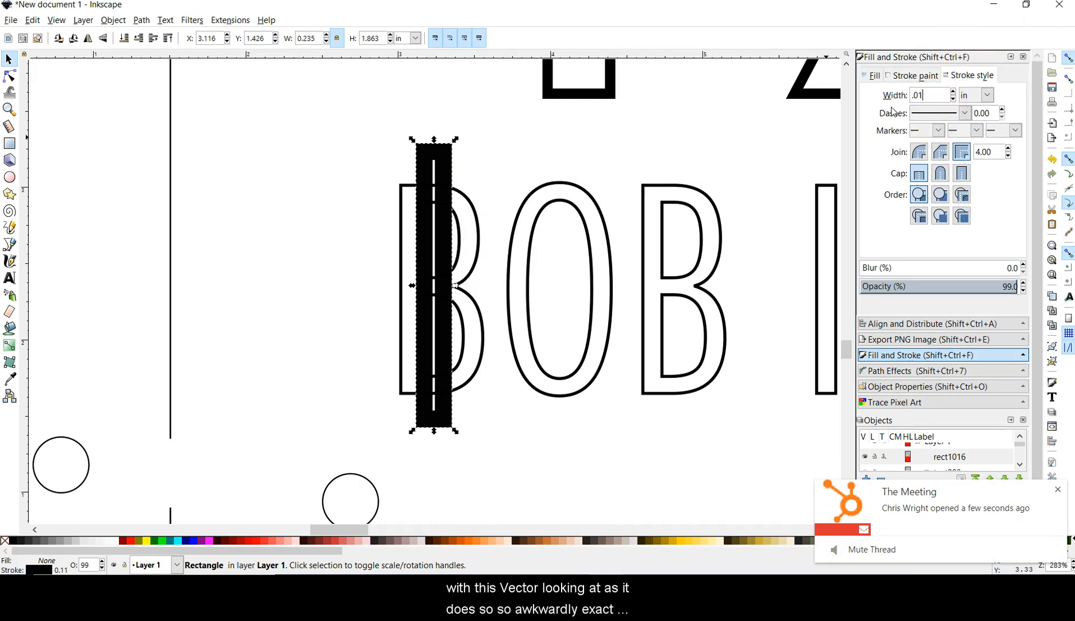
{"action": "key", "text": "Return"}
{"action": "left_click", "coordinate": [918, 192]}
{"action": "left_click", "coordinate": [547, 152]}
{"action": "left_click", "coordinate": [450, 161]}
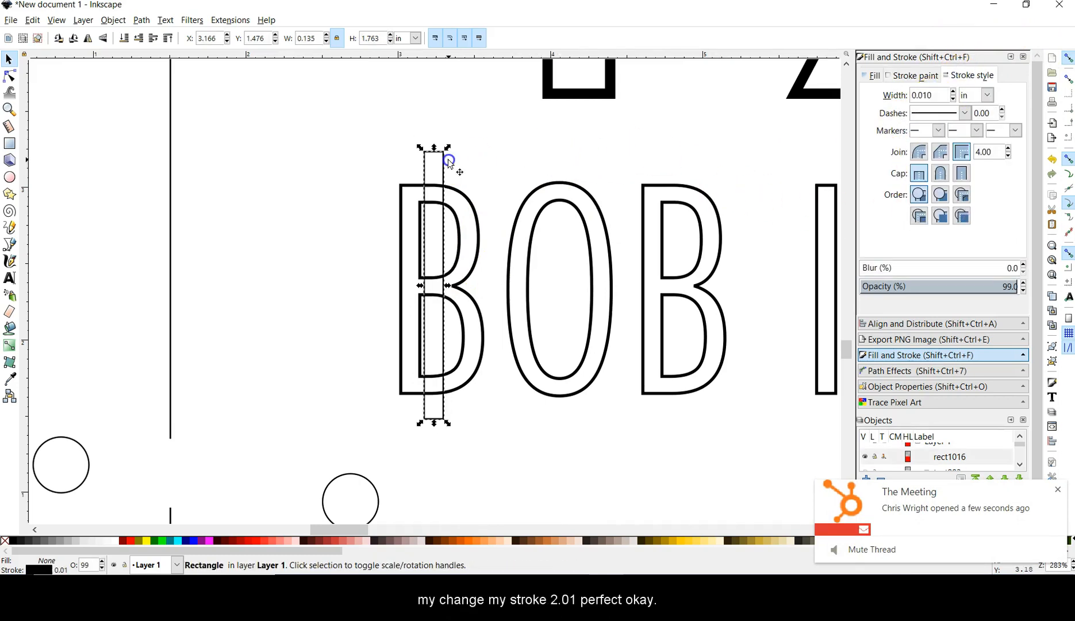
Resize the bar on the first B to about 0.066 by 1.815 in and place it at about X 3.18, Y 1.42 in.
{"action": "left_click_drag", "start_coordinate": [449, 147], "coordinate": [473, 142]}
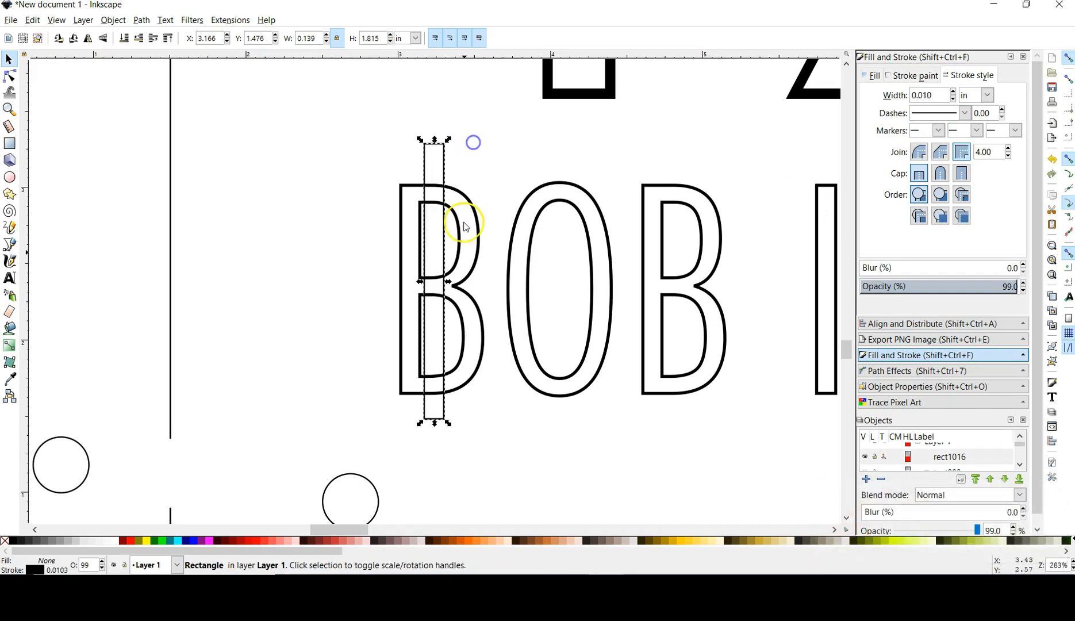
{"action": "left_click_drag", "start_coordinate": [455, 283], "coordinate": [440, 282]}
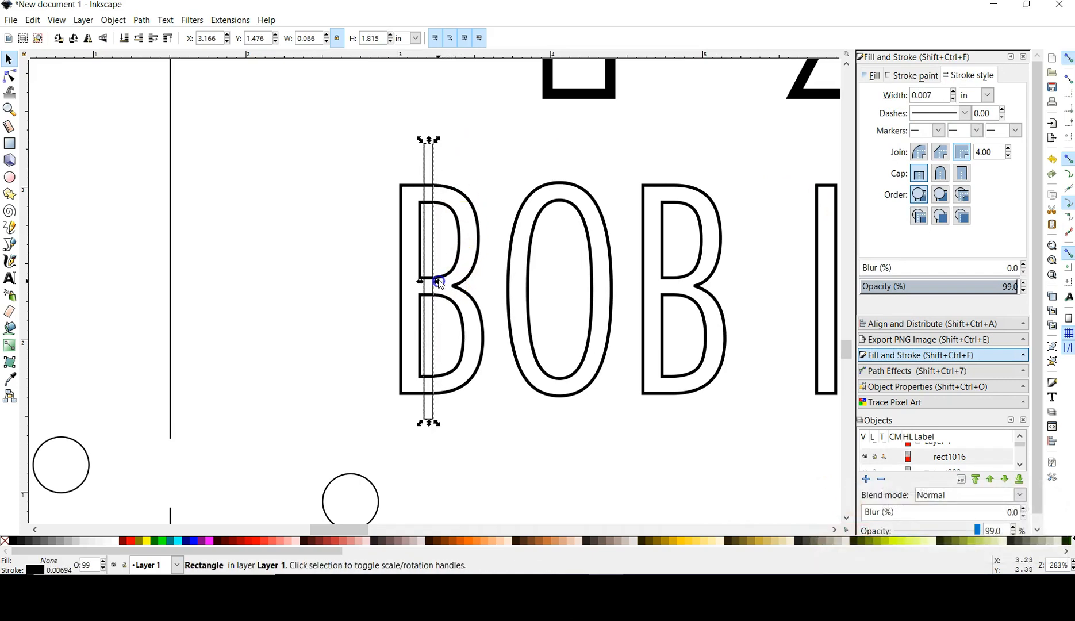
{"action": "left_click_drag", "start_coordinate": [432, 232], "coordinate": [435, 241]}
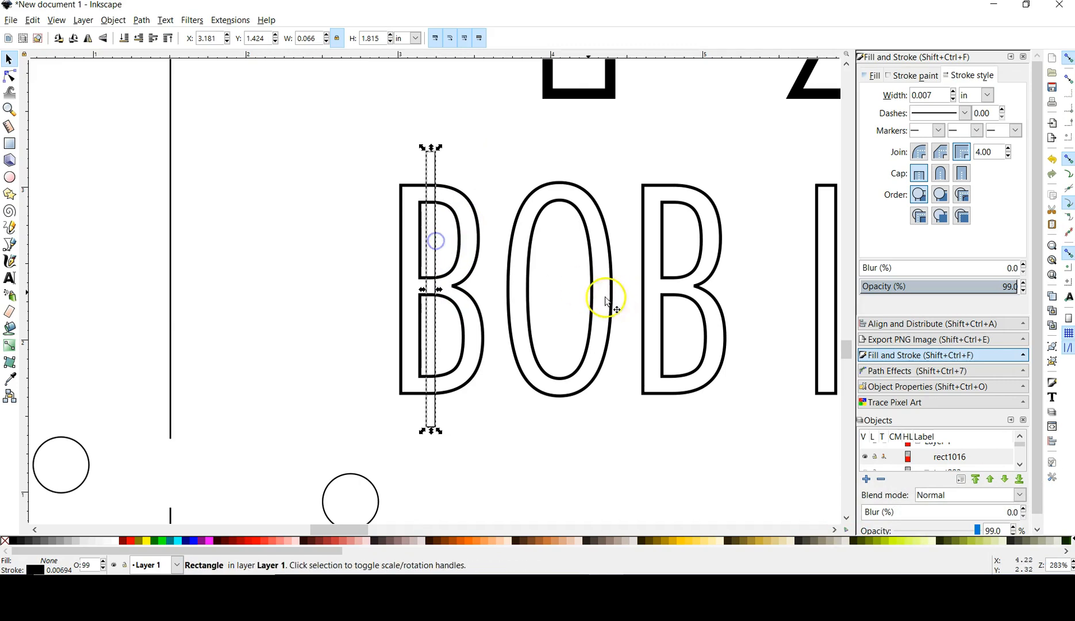
{"action": "left_click", "coordinate": [9, 75]}
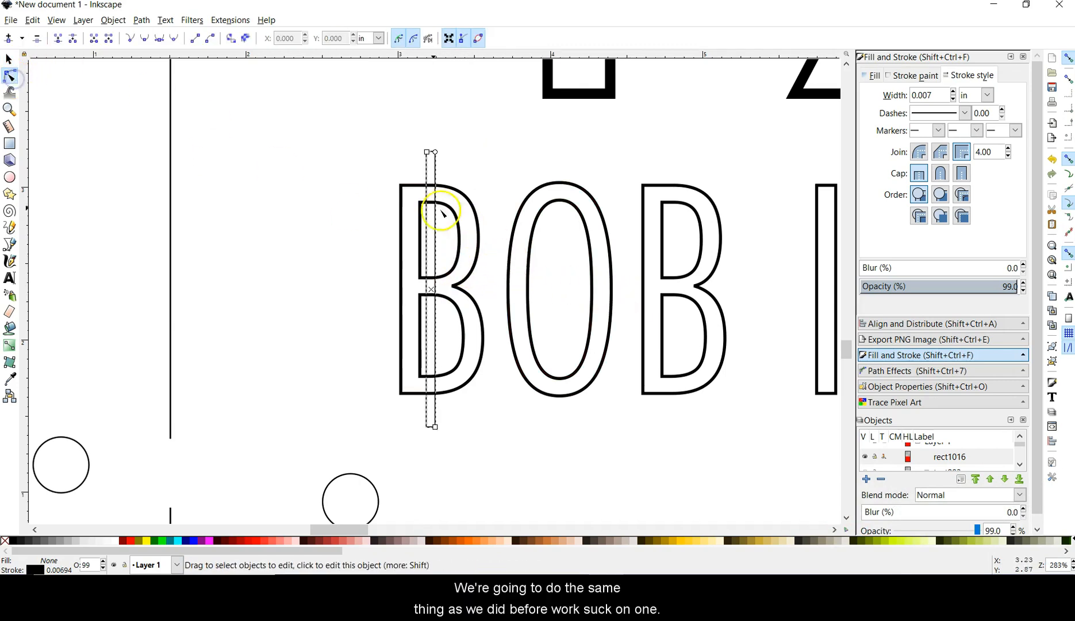
{"action": "left_click", "coordinate": [480, 252], "text": "shift"}
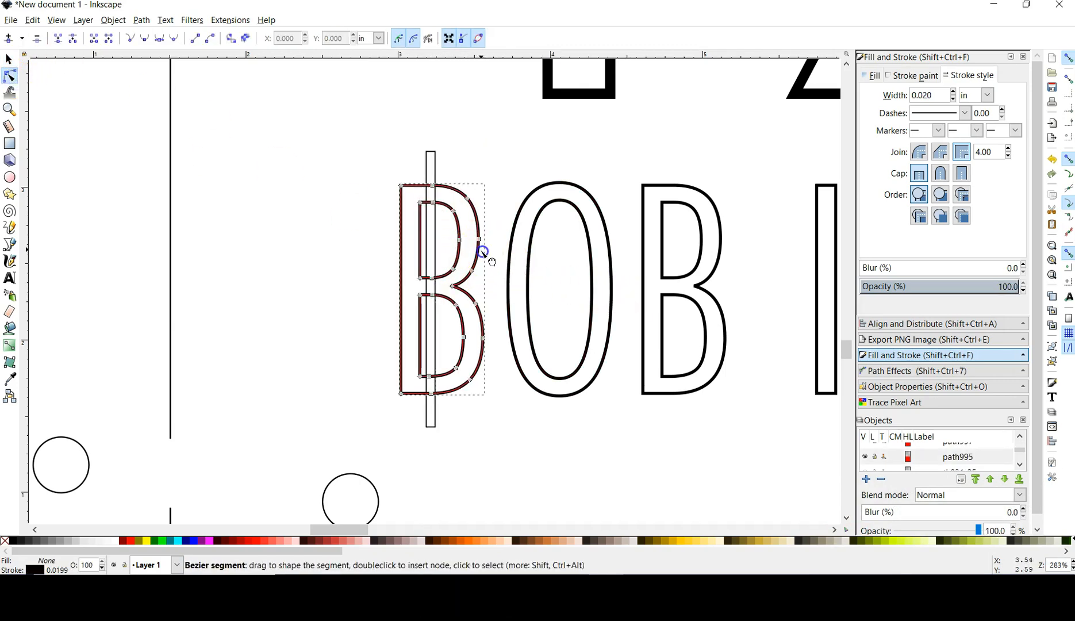
{"action": "left_click", "coordinate": [434, 155]}
{"action": "left_click", "coordinate": [164, 20]}
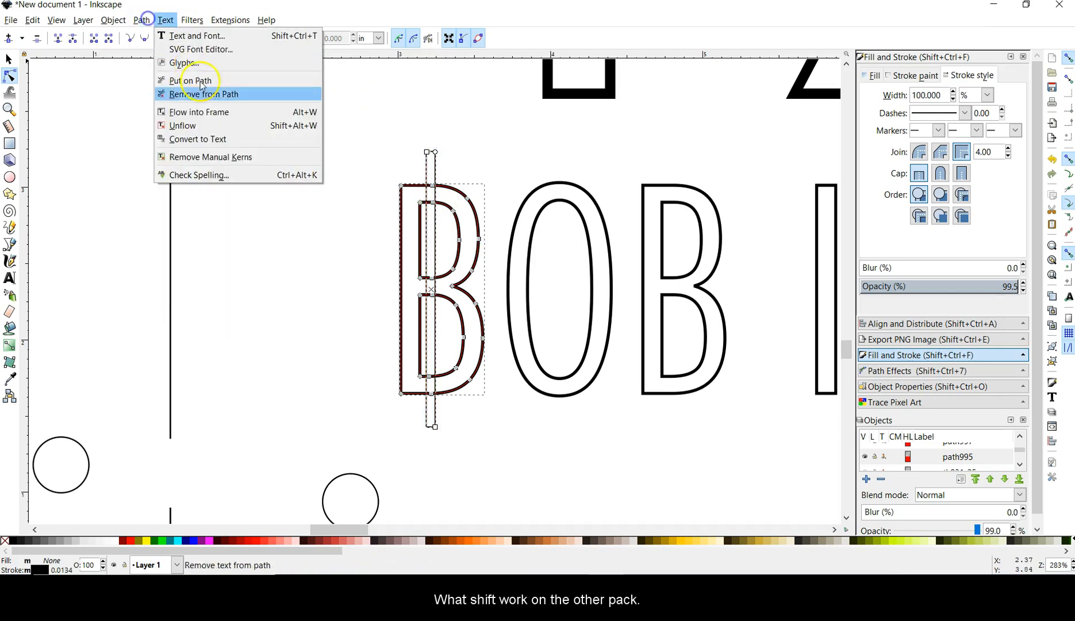
{"action": "left_click", "coordinate": [549, 129]}
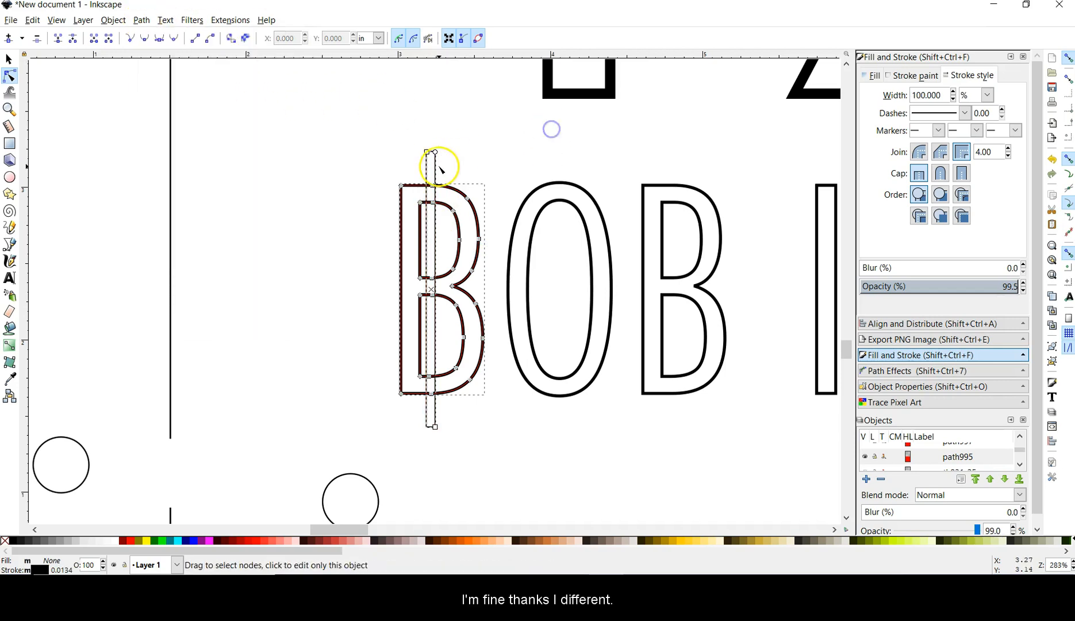
{"action": "left_click", "coordinate": [534, 161]}
Copy the narrow bar and place one duplicate centrally across the O and another across the second B.
{"action": "left_click", "coordinate": [9, 59]}
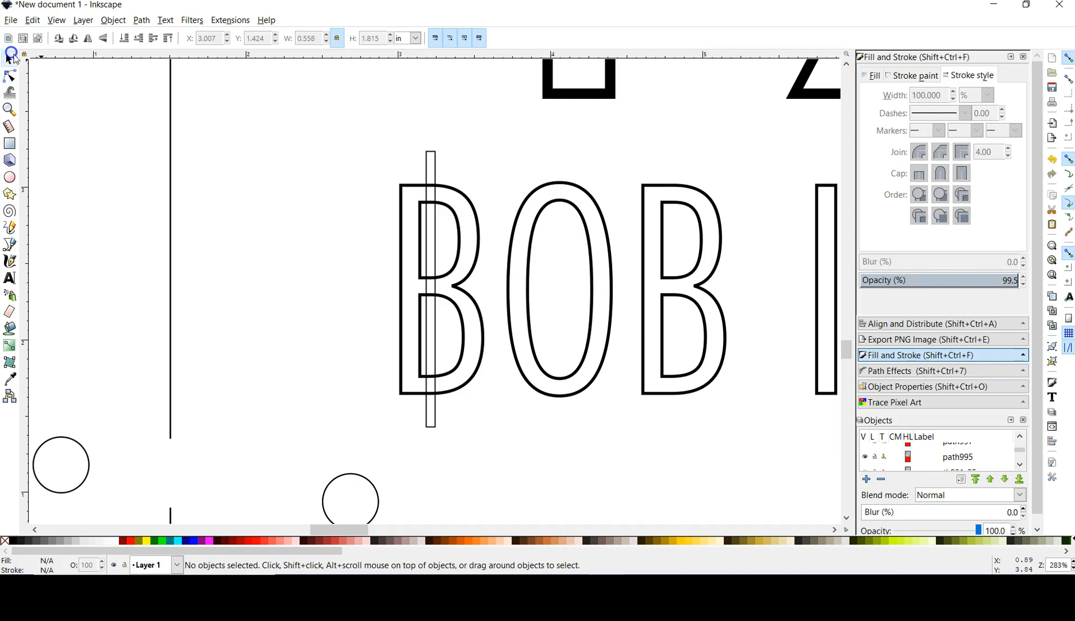
{"action": "left_click", "coordinate": [427, 166]}
{"action": "key", "text": "ctrl+c"}
{"action": "key", "text": "ctrl+v"}
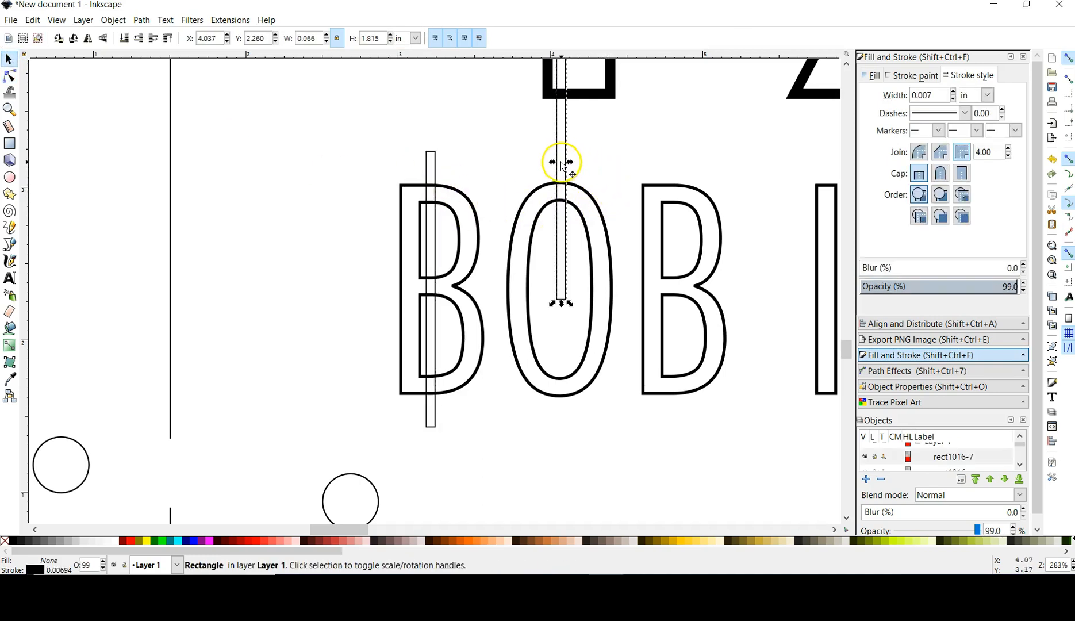
{"action": "left_click_drag", "start_coordinate": [568, 142], "coordinate": [566, 261]}
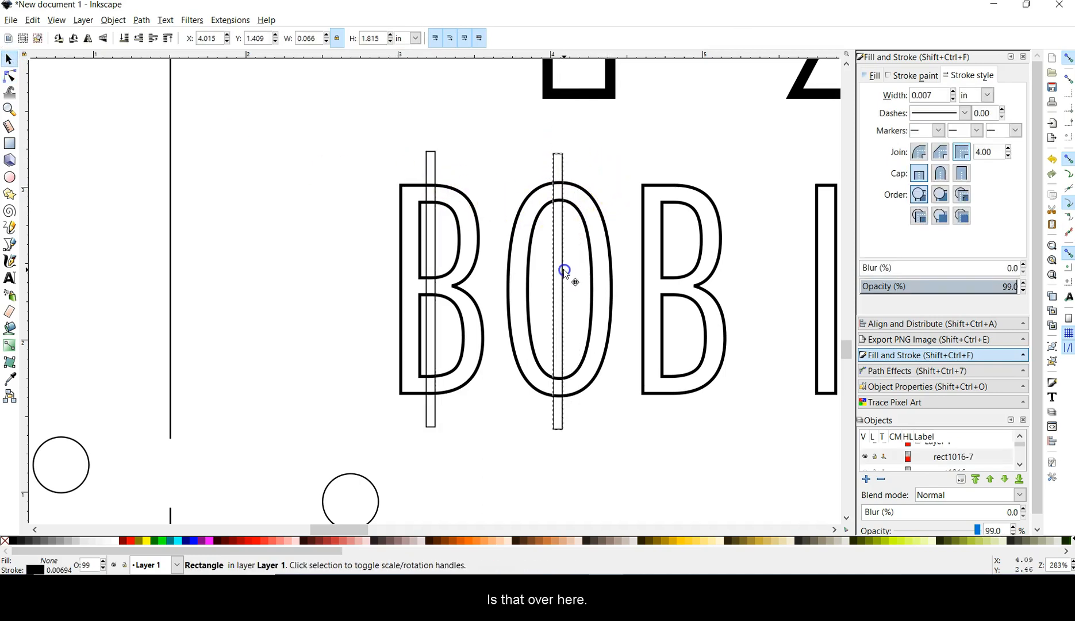
{"action": "key", "text": "ctrl+v"}
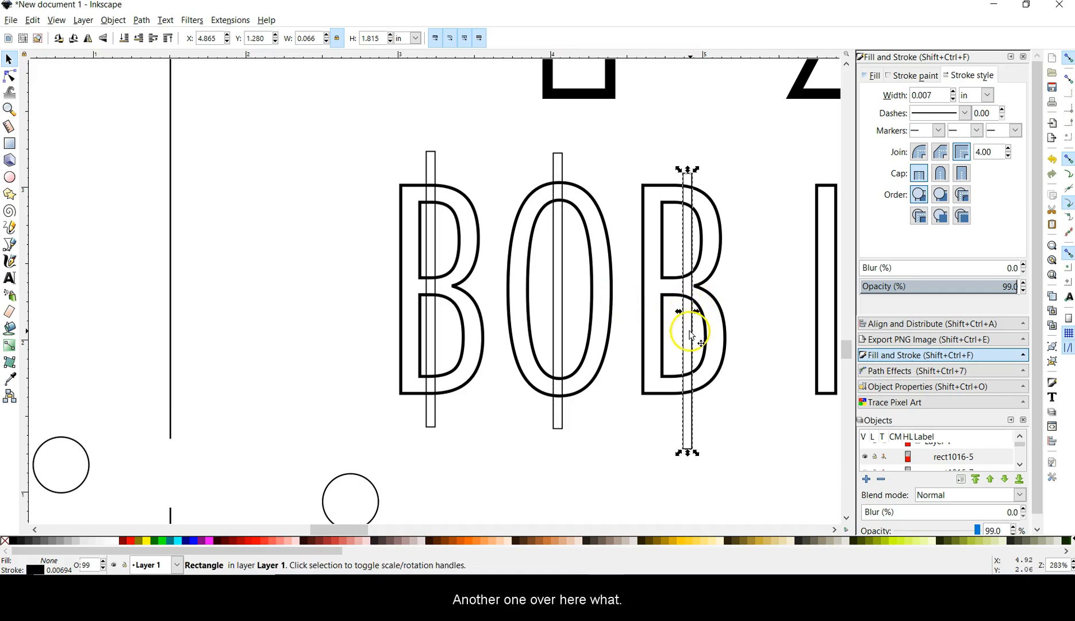
Shift the bar on the second B to about X 4.77, Y 1.37 in, and subtract the first B's bar from its letter with Difference.
{"action": "left_click_drag", "start_coordinate": [691, 335], "coordinate": [677, 325]}
{"action": "left_click", "coordinate": [612, 164]}
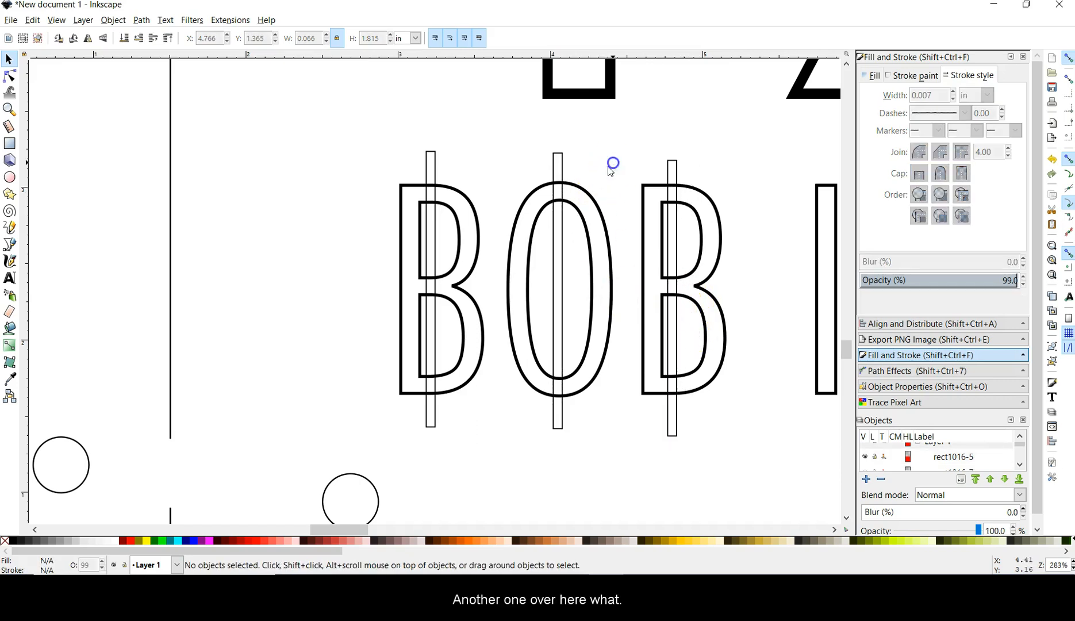
{"action": "left_click", "coordinate": [10, 77]}
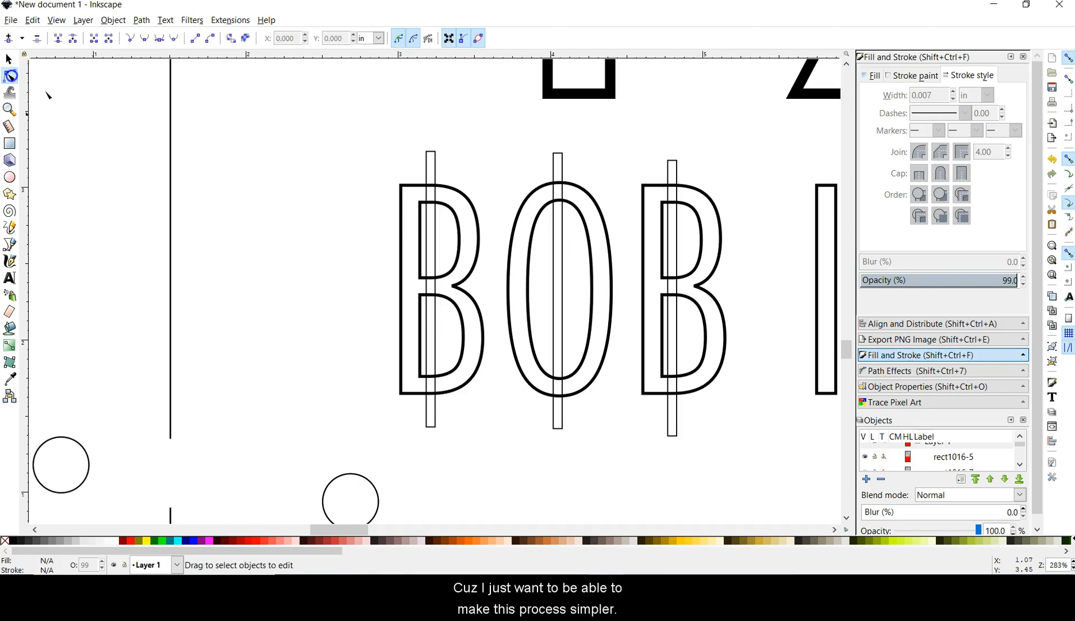
{"action": "left_click", "coordinate": [461, 235]}
{"action": "left_click", "coordinate": [432, 163], "text": "shift"}
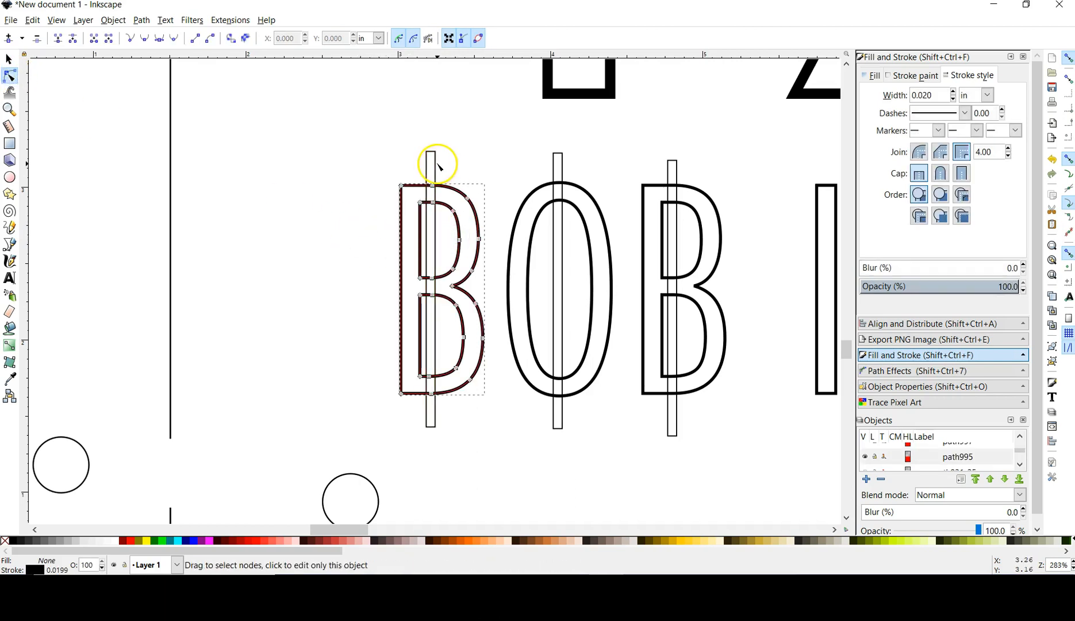
{"action": "left_click", "coordinate": [143, 21]}
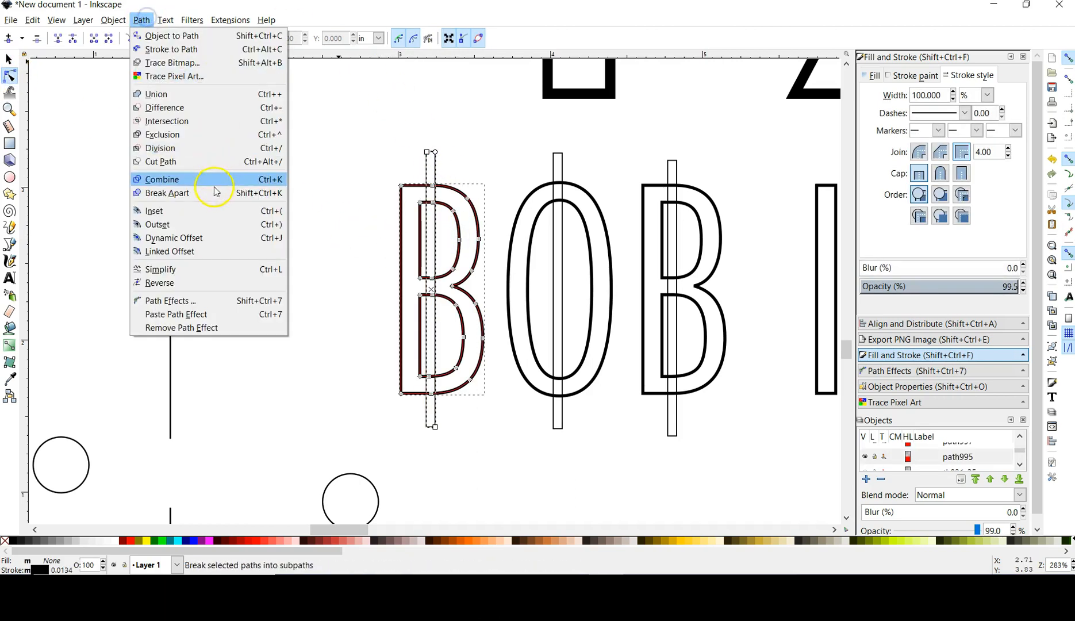
{"action": "left_click", "coordinate": [191, 107]}
Subtract the narrow bar from the O of BOB with Difference to form its stencil bridges.
{"action": "left_click", "coordinate": [559, 297]}
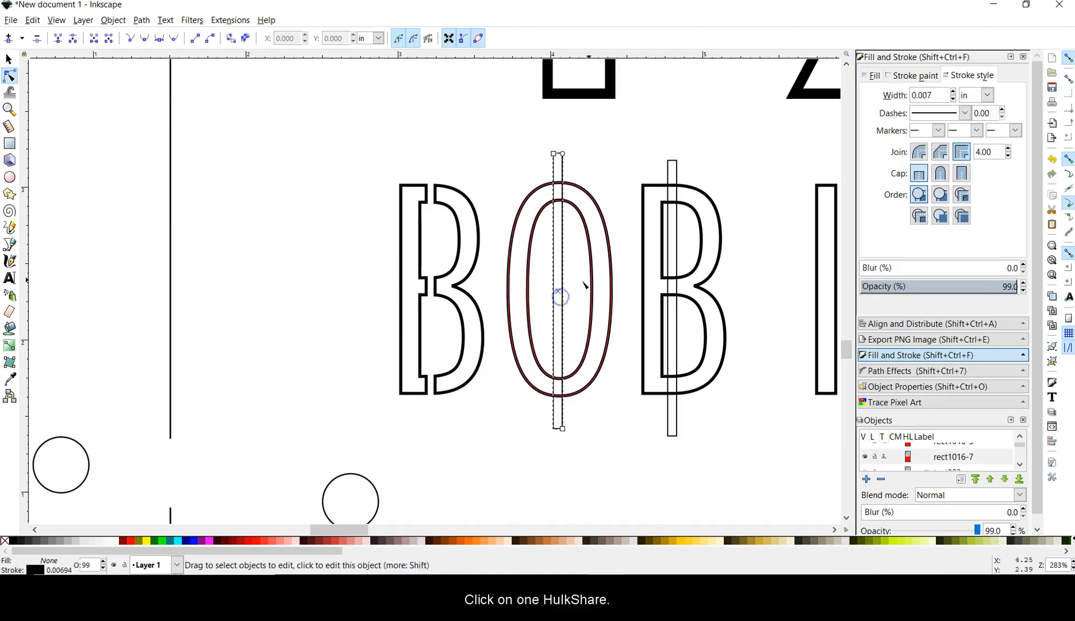
{"action": "left_click", "coordinate": [612, 272], "text": "shift"}
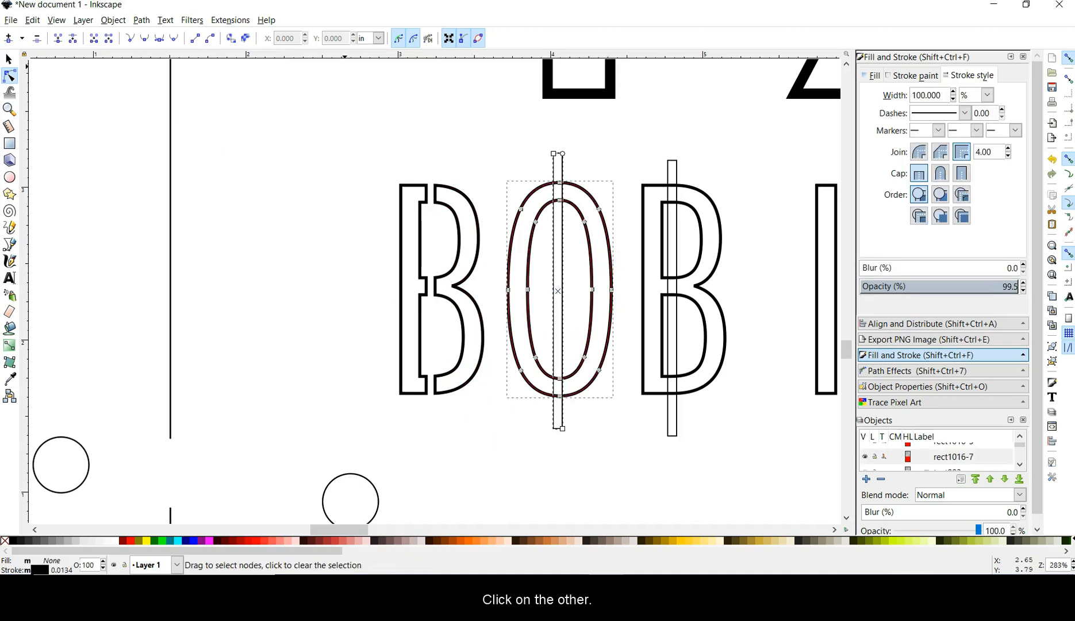
{"action": "left_click", "coordinate": [142, 21]}
{"action": "left_click", "coordinate": [174, 107]}
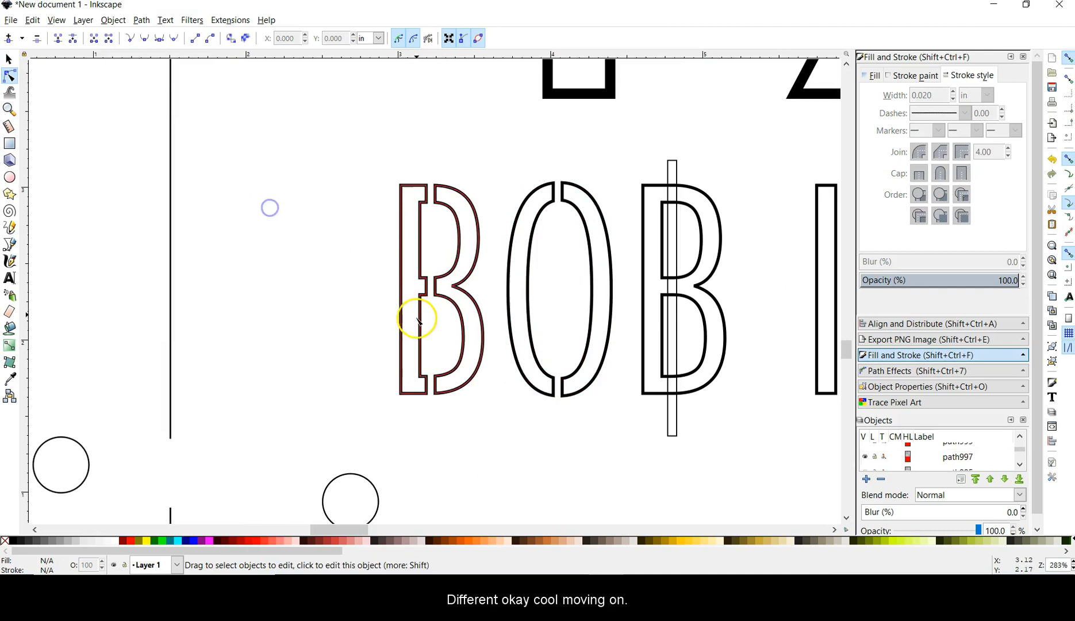
{"action": "scroll", "coordinate": [425, 322], "scroll_direction": "right", "scroll_amount": 12}
{"action": "left_click", "coordinate": [384, 240]}
{"action": "left_click", "coordinate": [361, 236], "text": "shift"}
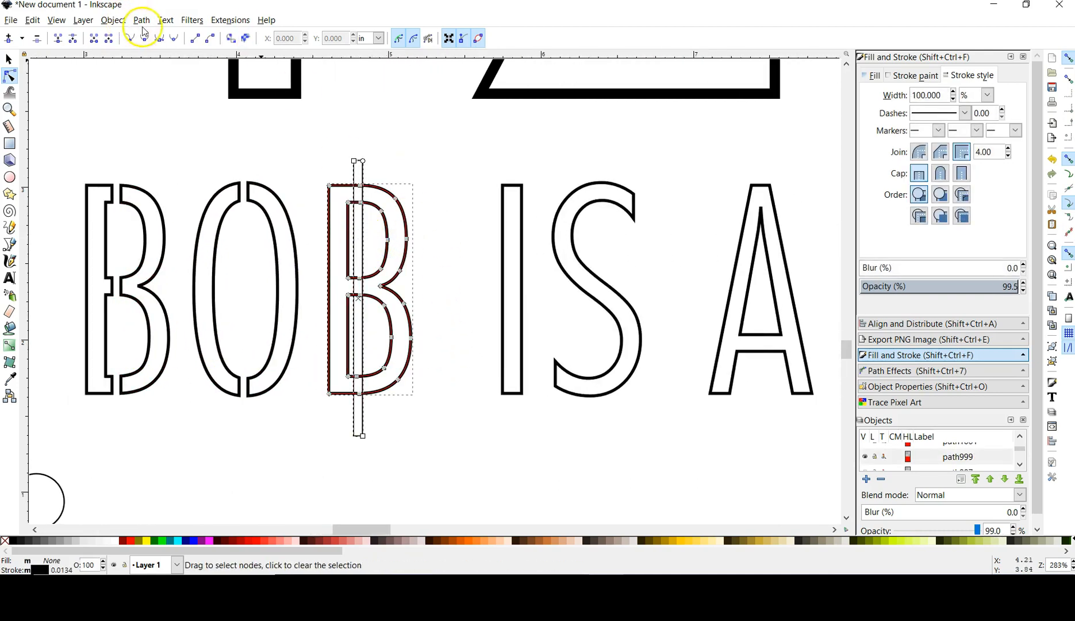
{"action": "left_click", "coordinate": [141, 21]}
{"action": "left_click", "coordinate": [410, 128]}
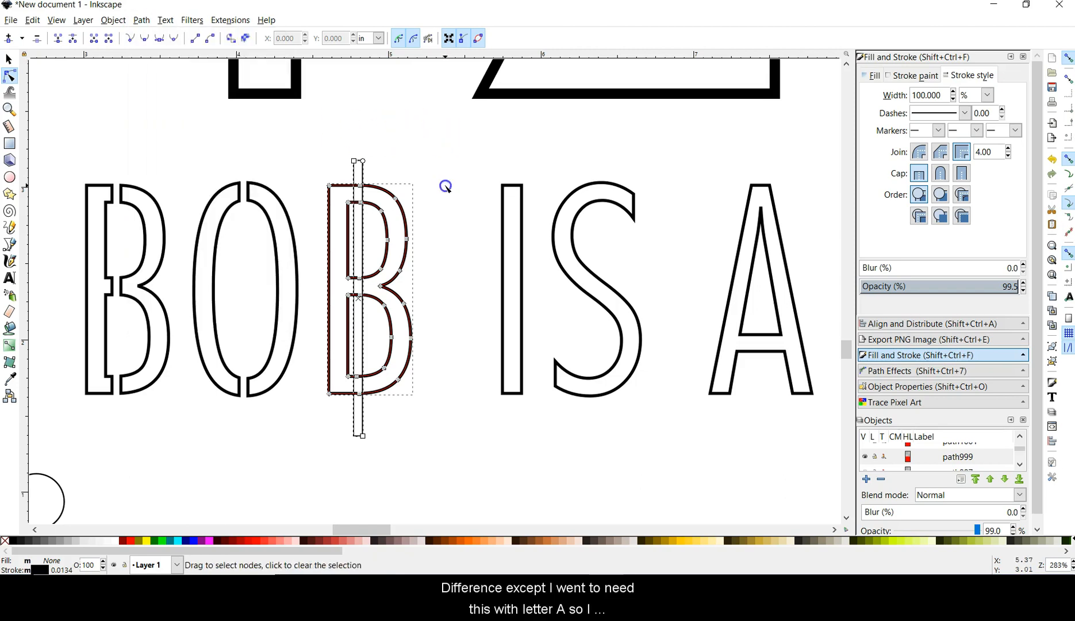
{"action": "left_click", "coordinate": [443, 184]}
Copy the bar on the second B and place the duplicate centrally over the A at about X 7.41, Y 1.10 in.
{"action": "left_click", "coordinate": [359, 217]}
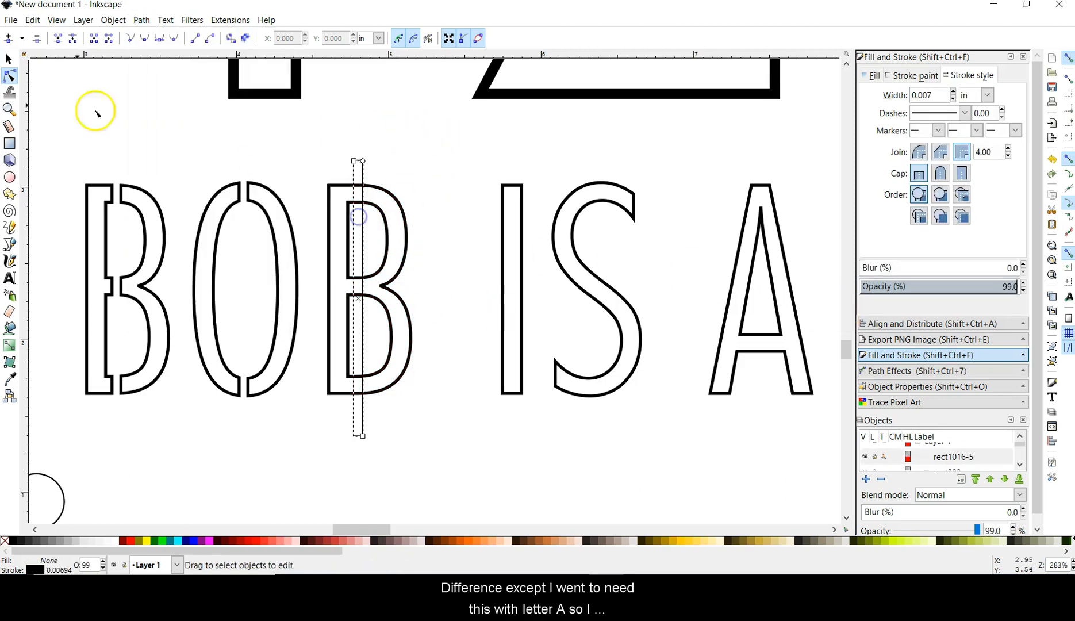
{"action": "left_click", "coordinate": [14, 61]}
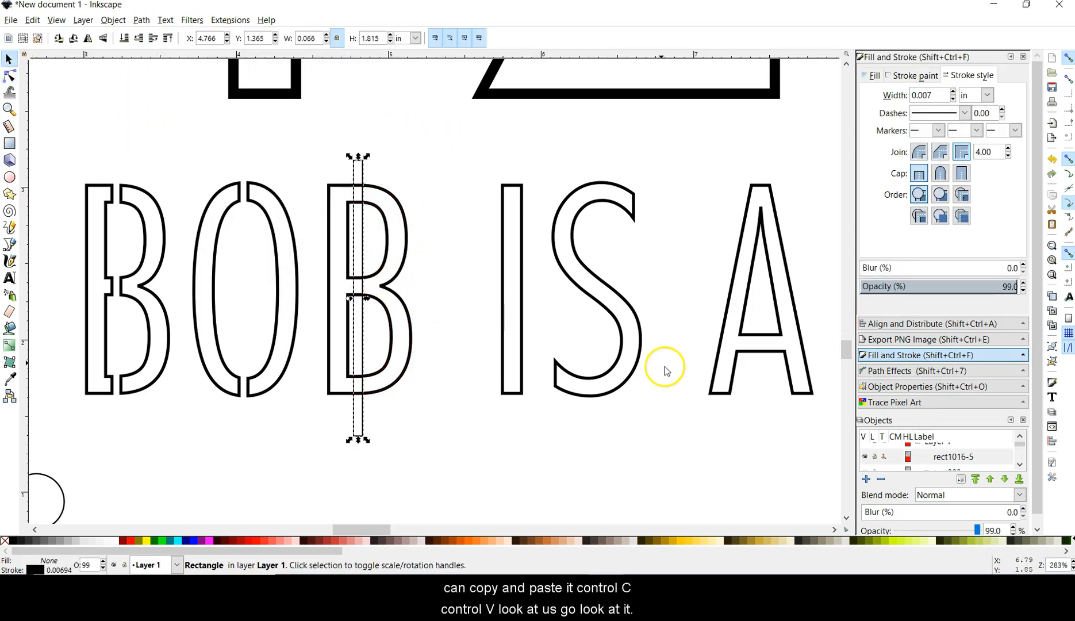
{"action": "key", "text": "ctrl+c"}
{"action": "key", "text": "ctrl+v"}
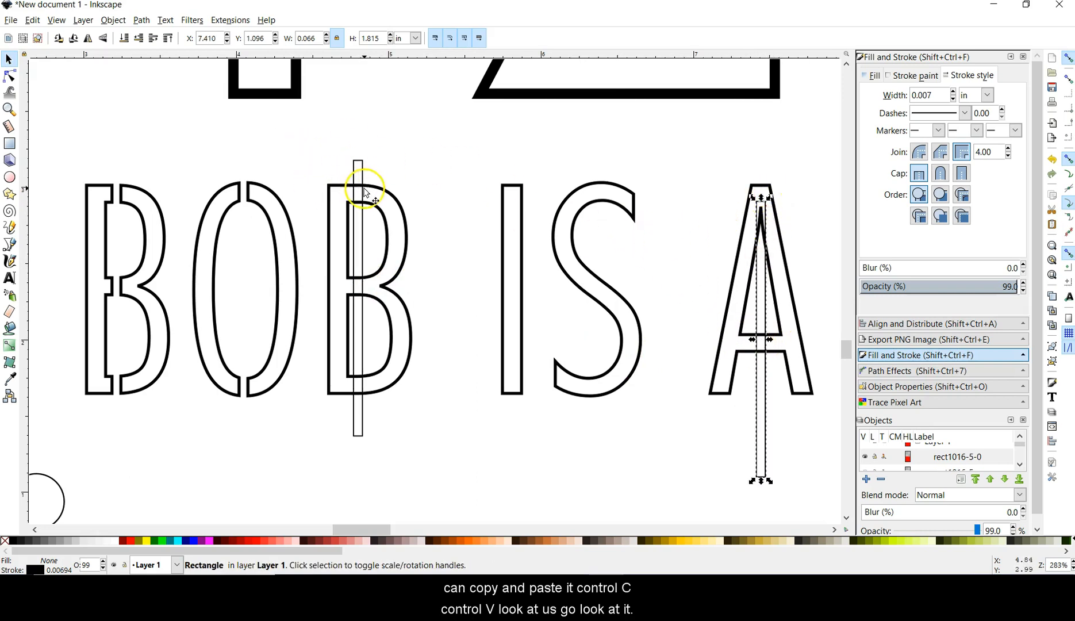
Subtract the bar from the second B of BOB with Difference, keeping the duplicate on the A.
{"action": "left_click", "coordinate": [9, 76]}
{"action": "left_click", "coordinate": [359, 233]}
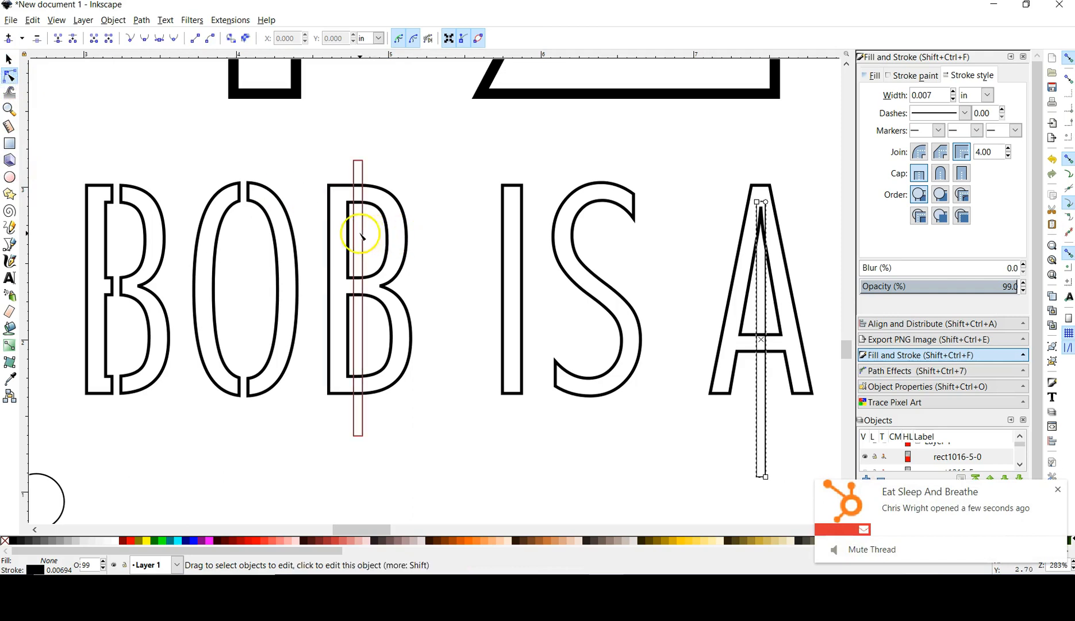
{"action": "left_click", "coordinate": [406, 243]}
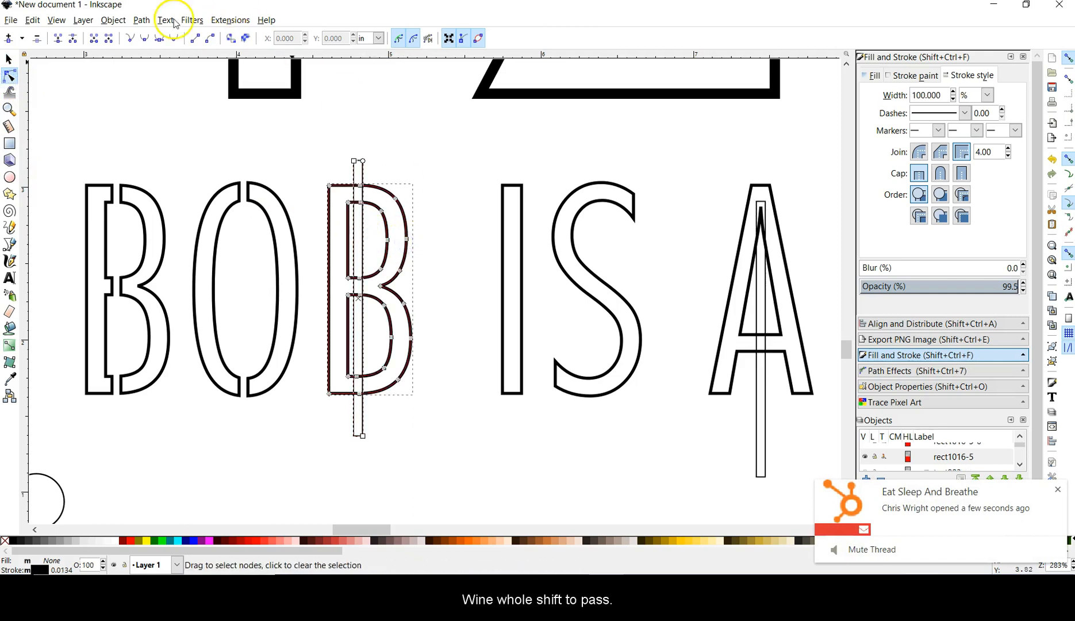
{"action": "left_click", "coordinate": [141, 21]}
{"action": "left_click", "coordinate": [168, 113]}
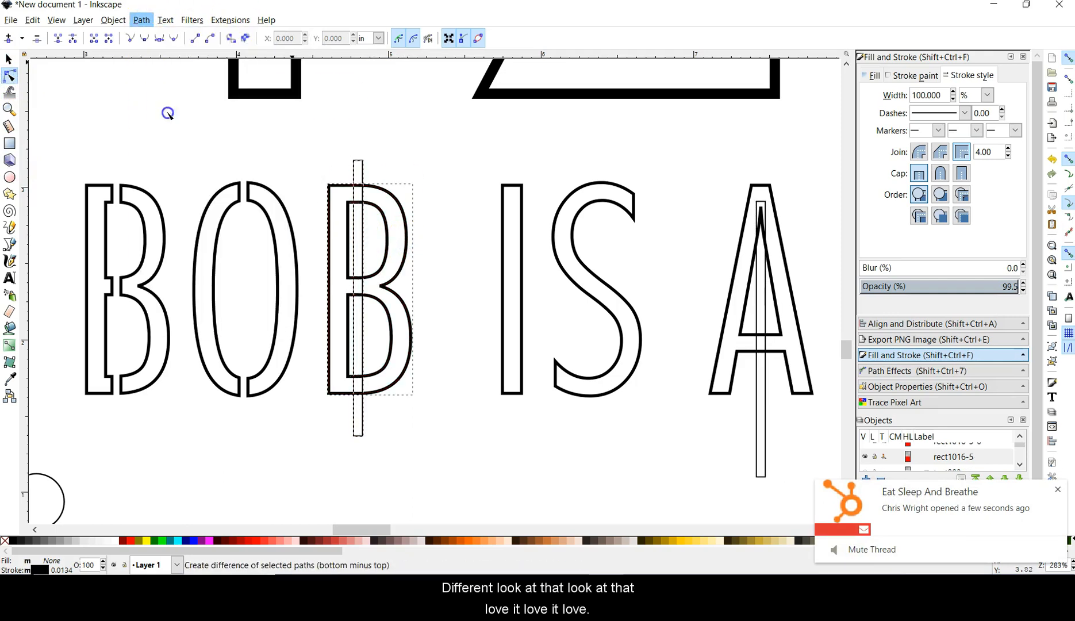
{"action": "left_click", "coordinate": [585, 339]}
Rotate the bar over the A slightly clockwise so that it leans along the letter's left leg.
{"action": "scroll", "coordinate": [583, 348], "scroll_direction": "right", "scroll_amount": 10}
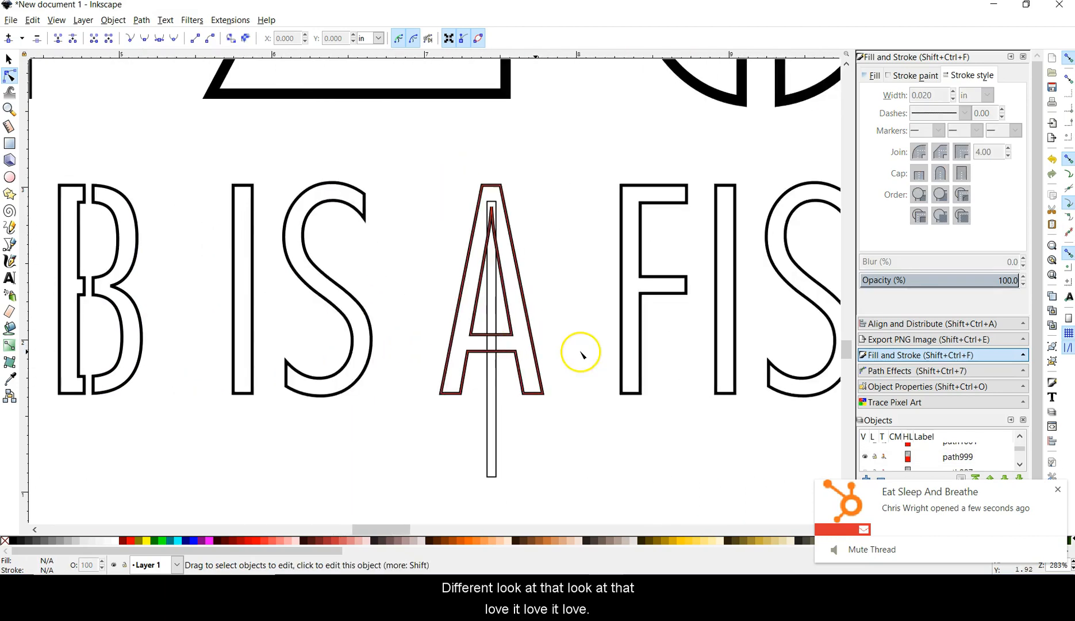
{"action": "scroll", "coordinate": [580, 355], "scroll_direction": "right", "scroll_amount": 5}
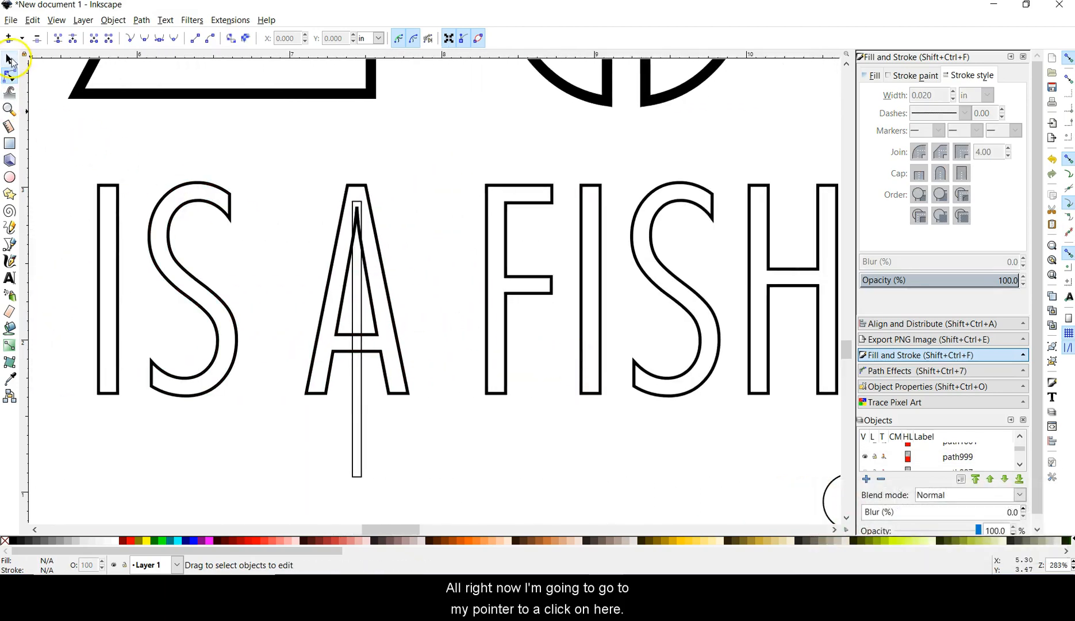
{"action": "left_click", "coordinate": [11, 60]}
{"action": "left_click", "coordinate": [361, 315]}
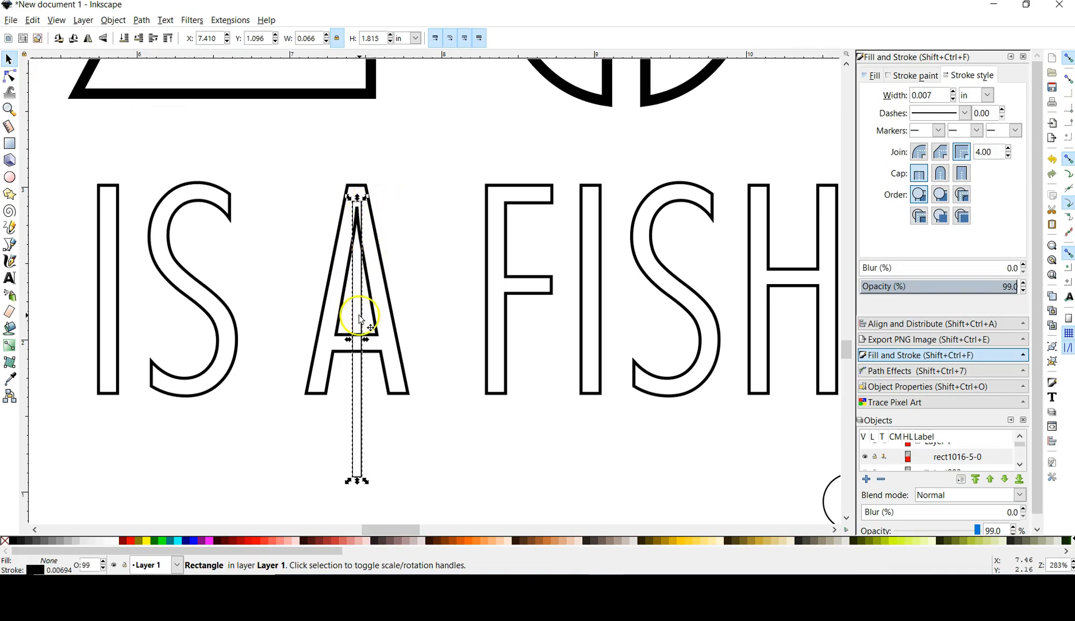
{"action": "left_click", "coordinate": [368, 202]}
{"action": "left_click_drag", "start_coordinate": [369, 201], "coordinate": [387, 206]}
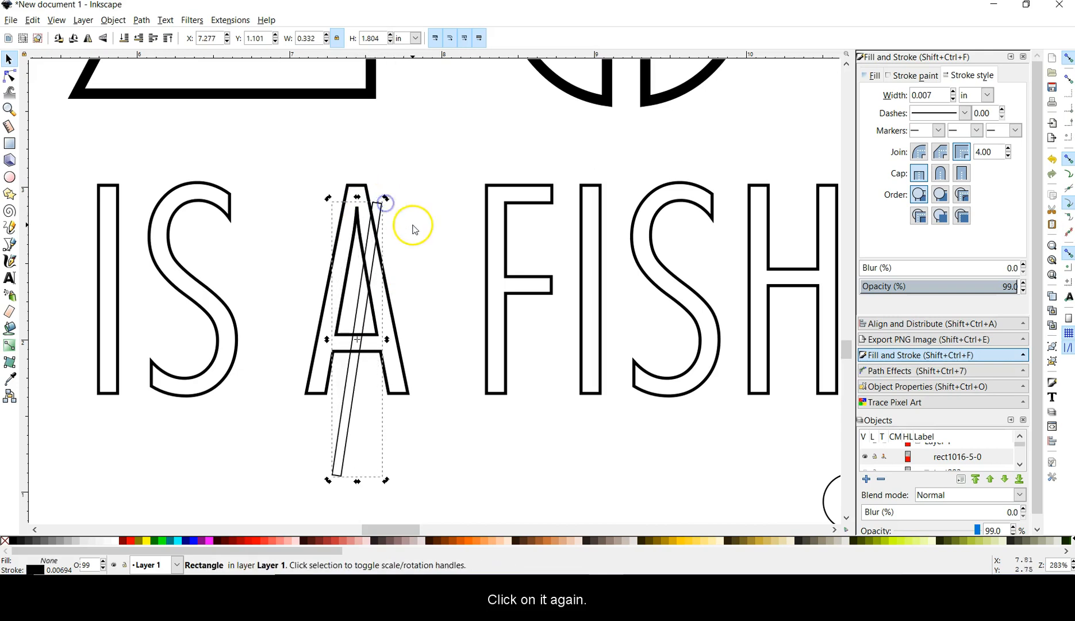
Move the tilted bar up through the A and lean it slightly further, ending at about X 7.23, Y 1.33 in.
{"action": "left_click", "coordinate": [357, 307]}
{"action": "left_click_drag", "start_coordinate": [359, 309], "coordinate": [353, 273]}
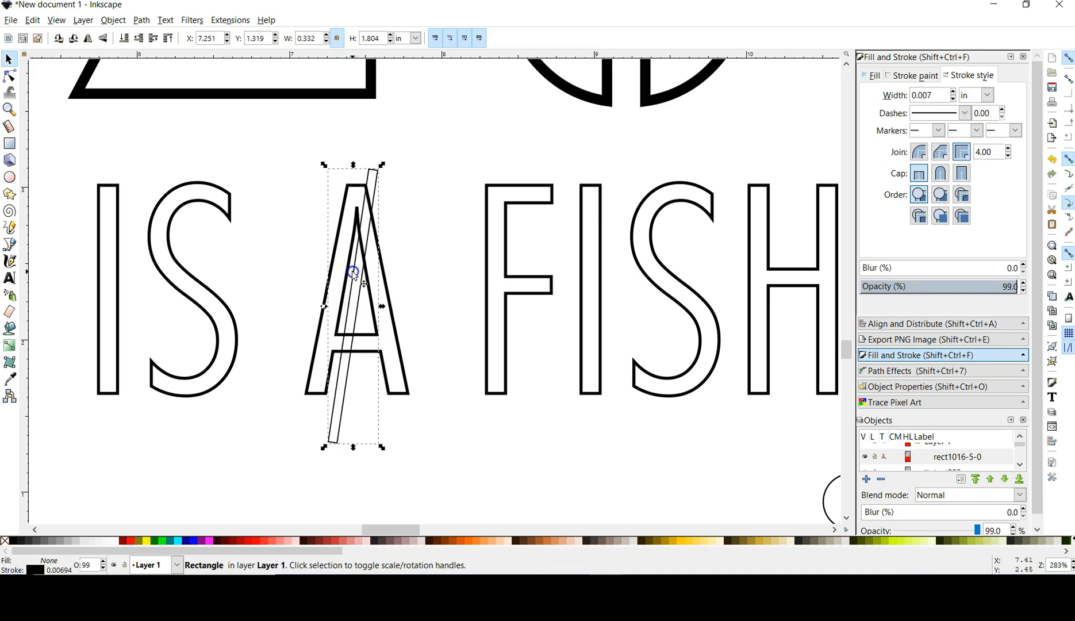
{"action": "left_click", "coordinate": [372, 192]}
{"action": "left_click_drag", "start_coordinate": [379, 168], "coordinate": [374, 195]}
{"action": "left_click", "coordinate": [415, 196]}
Subtract the tilted bar from the A with Difference to cut a slanted stencil bridge.
{"action": "left_click", "coordinate": [9, 75]}
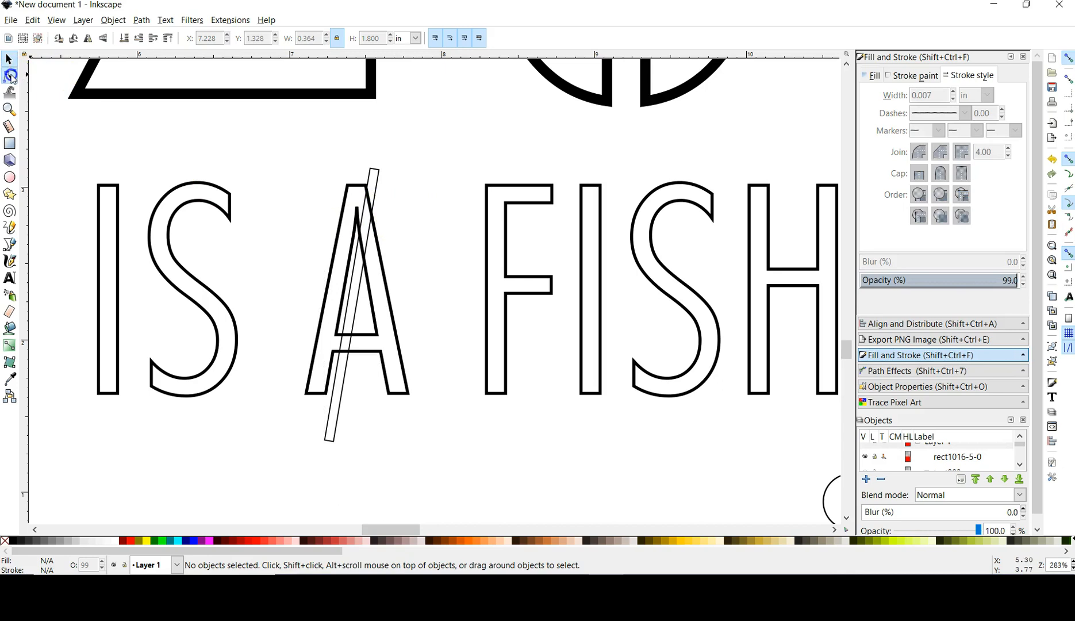
{"action": "left_click", "coordinate": [356, 277]}
{"action": "left_click", "coordinate": [392, 309], "text": "shift"}
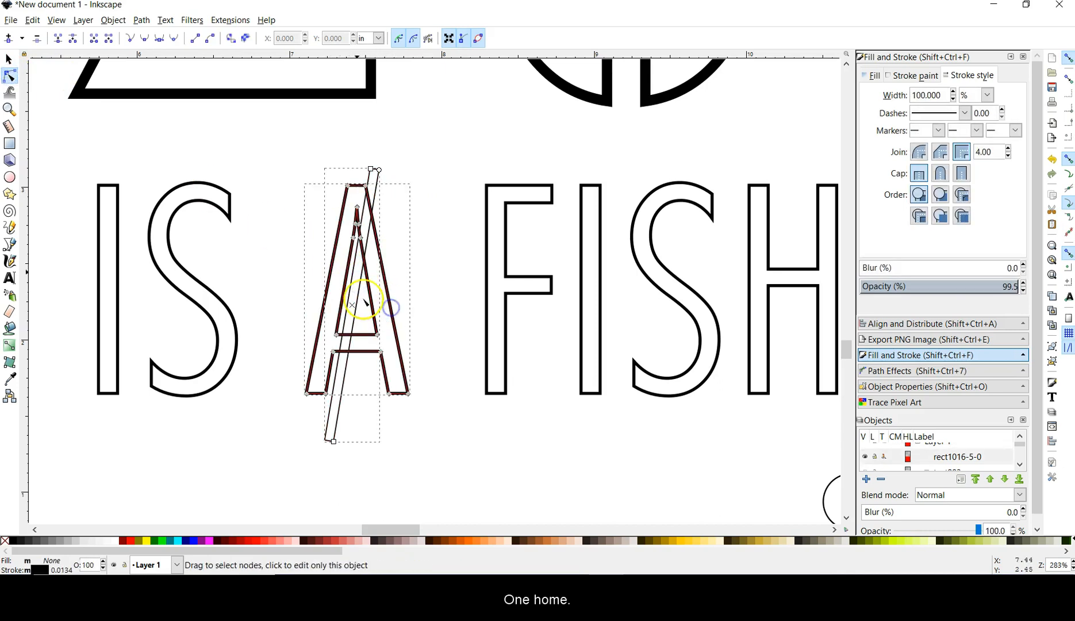
{"action": "left_click", "coordinate": [141, 20]}
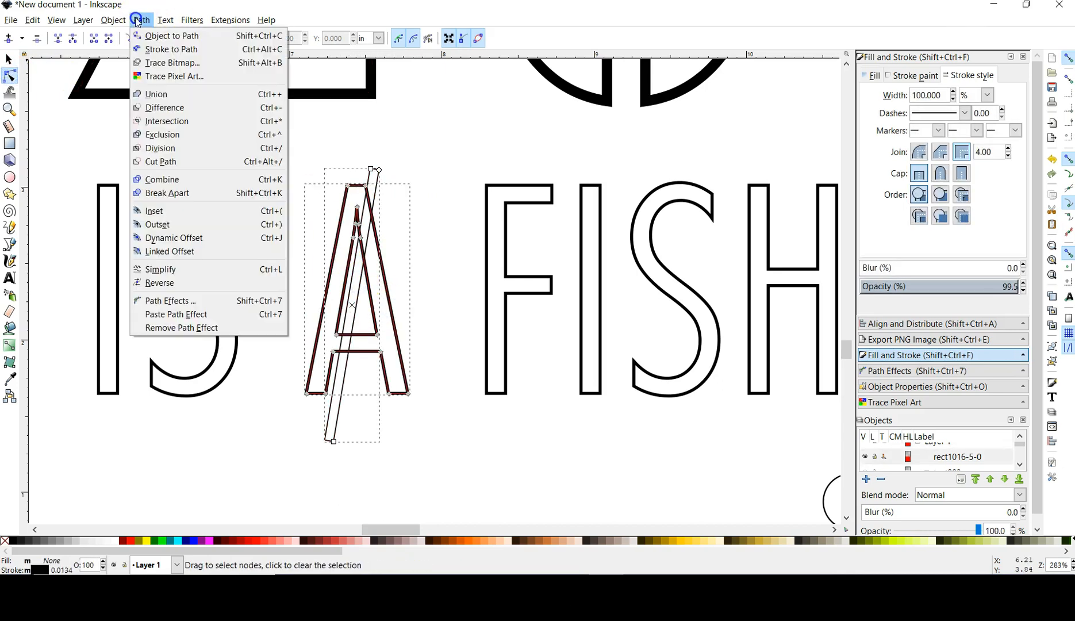
{"action": "left_click", "coordinate": [206, 108]}
{"action": "left_click", "coordinate": [450, 364]}
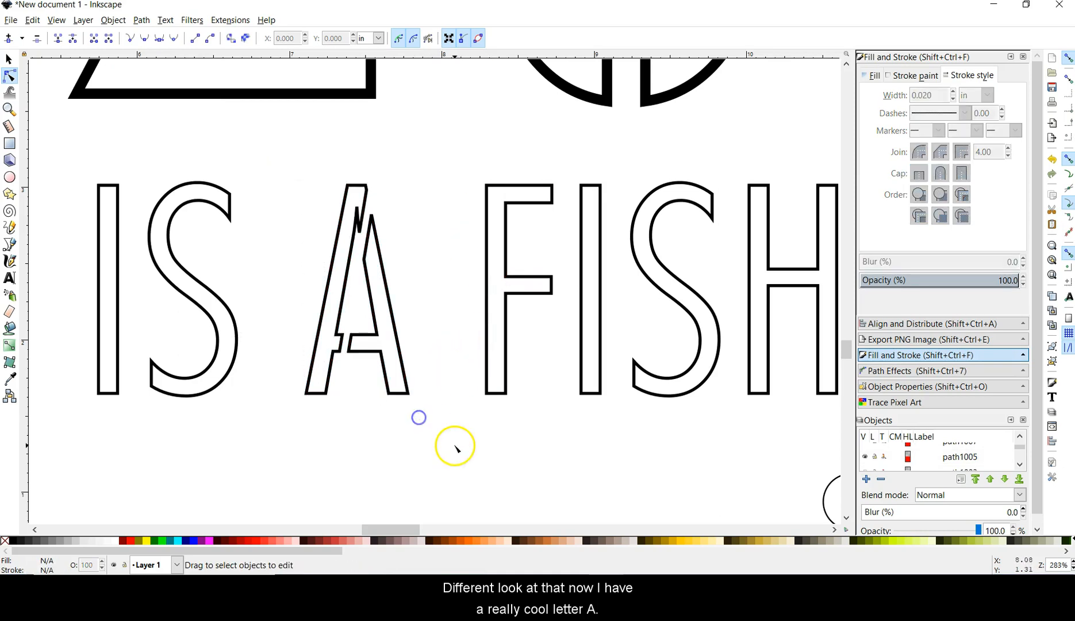
Try to combine the whole sign, including its outline, bend line, holes, number and caption, into one path.
{"action": "scroll", "coordinate": [454, 449], "scroll_direction": "down", "scroll_amount": 3}
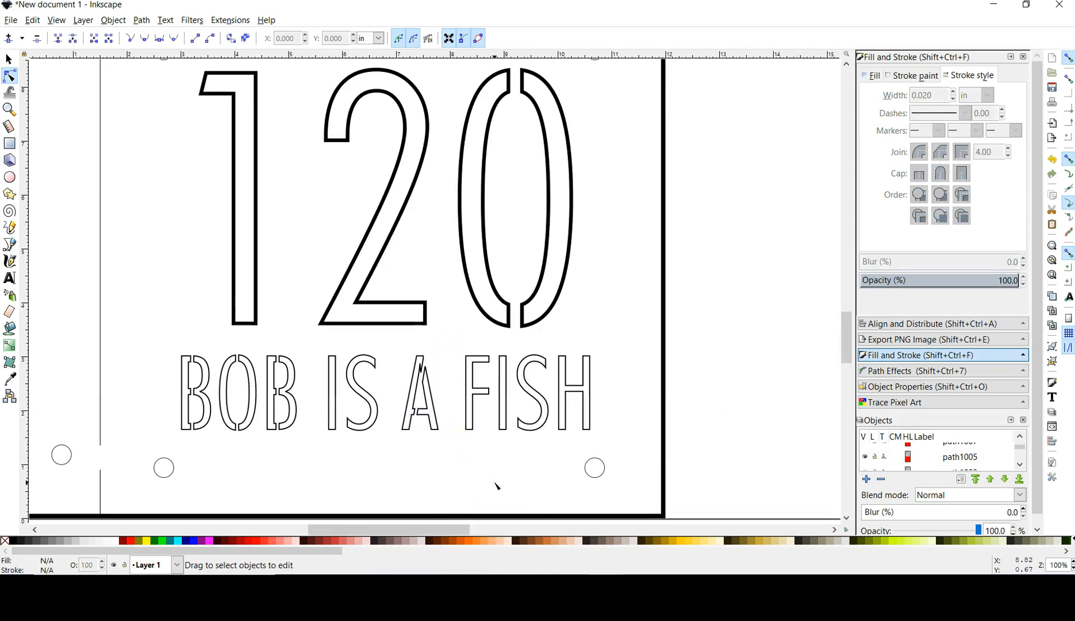
{"action": "scroll", "coordinate": [371, 437], "scroll_direction": "down", "scroll_amount": 3}
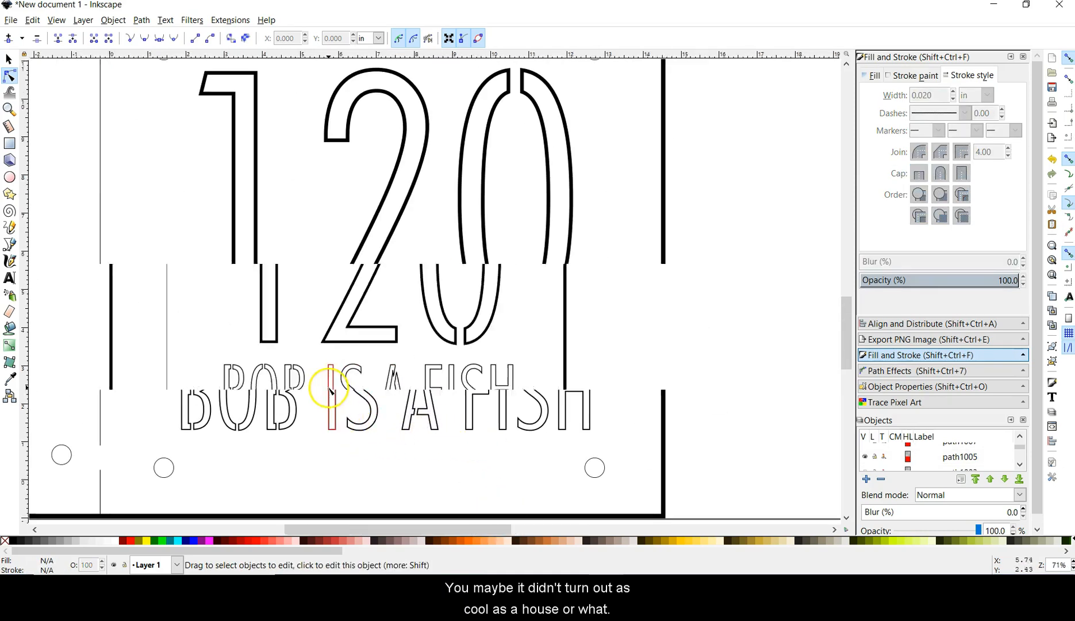
{"action": "scroll", "coordinate": [373, 426], "scroll_direction": "up", "scroll_amount": 2}
{"action": "scroll", "coordinate": [409, 412], "scroll_direction": "down", "scroll_amount": 2}
{"action": "scroll", "coordinate": [410, 411], "scroll_direction": "left", "scroll_amount": 4}
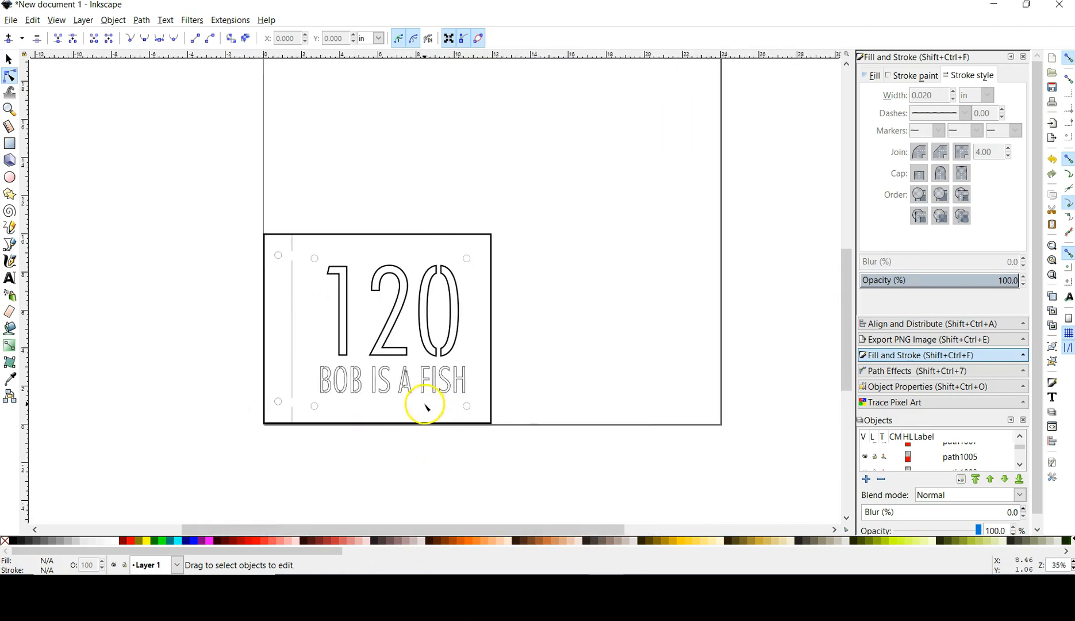
{"action": "left_click_drag", "start_coordinate": [191, 493], "coordinate": [638, 172]}
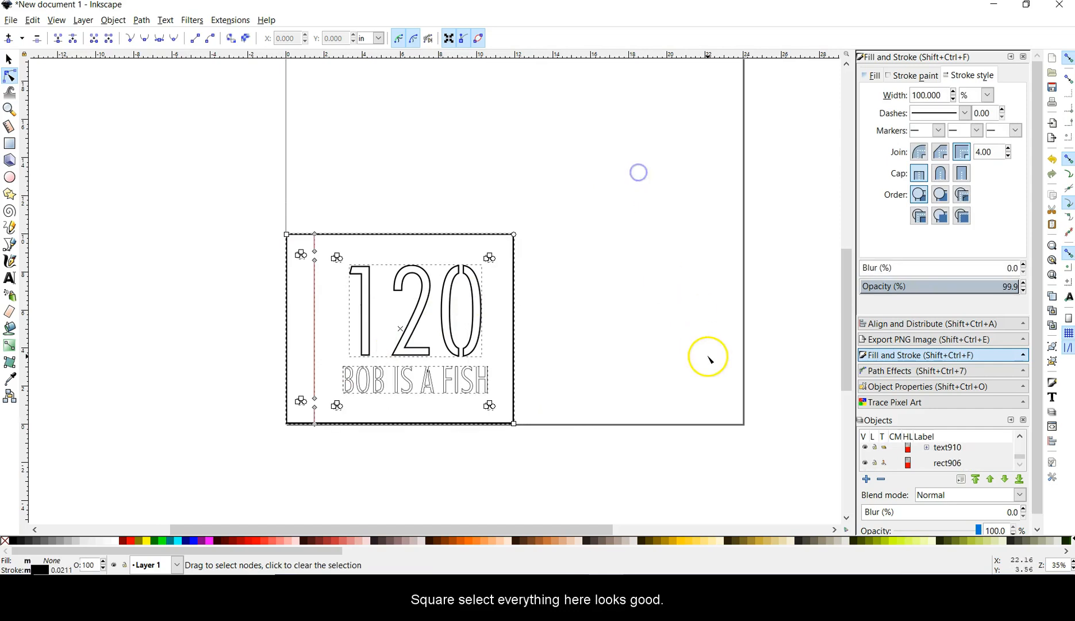
{"action": "left_click", "coordinate": [12, 19]}
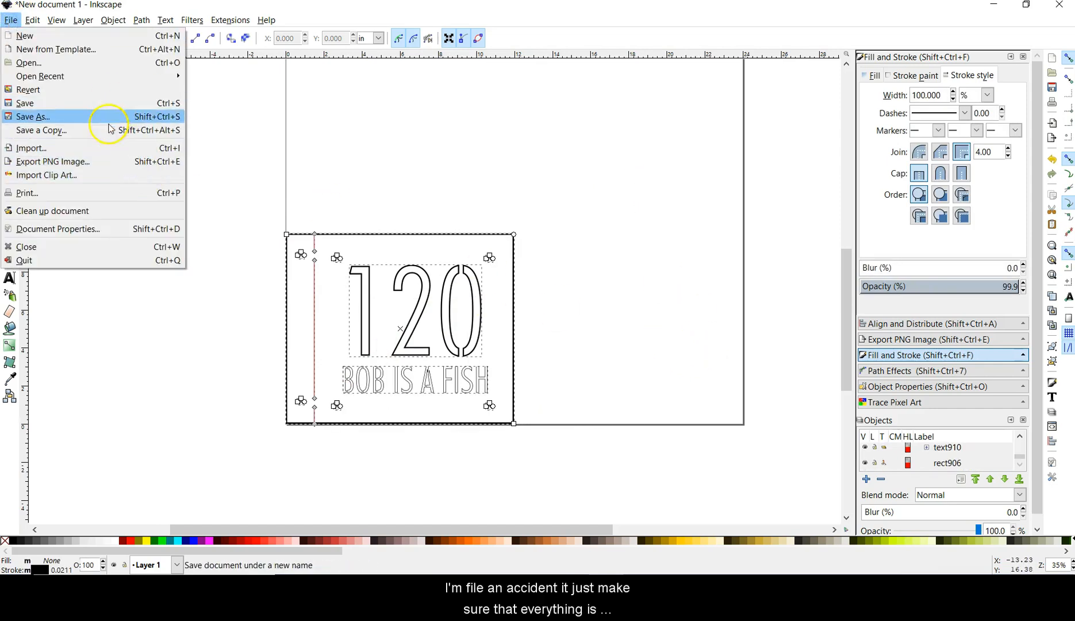
{"action": "left_click", "coordinate": [12, 19]}
{"action": "left_click", "coordinate": [142, 20]}
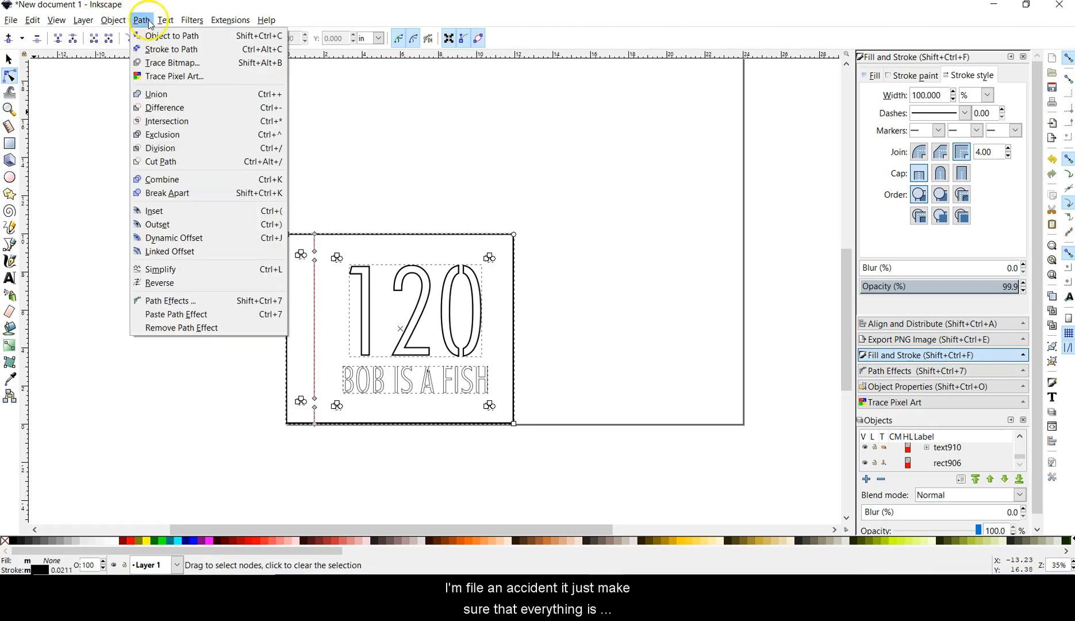
{"action": "left_click", "coordinate": [190, 179]}
{"action": "left_click", "coordinate": [570, 319]}
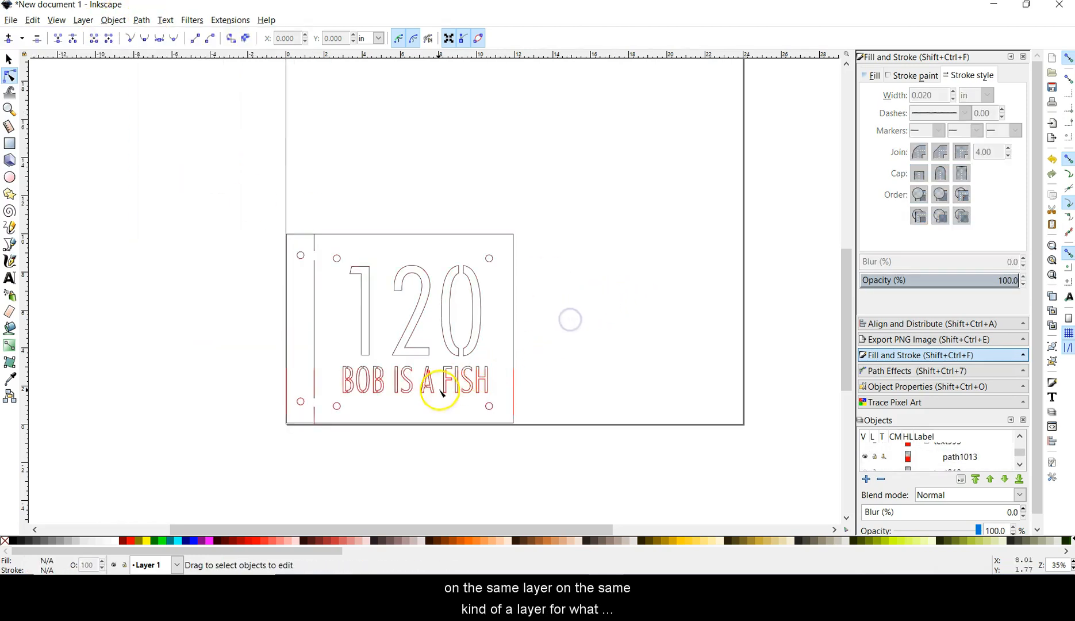
{"action": "scroll", "coordinate": [362, 396], "scroll_direction": "up", "scroll_amount": 4}
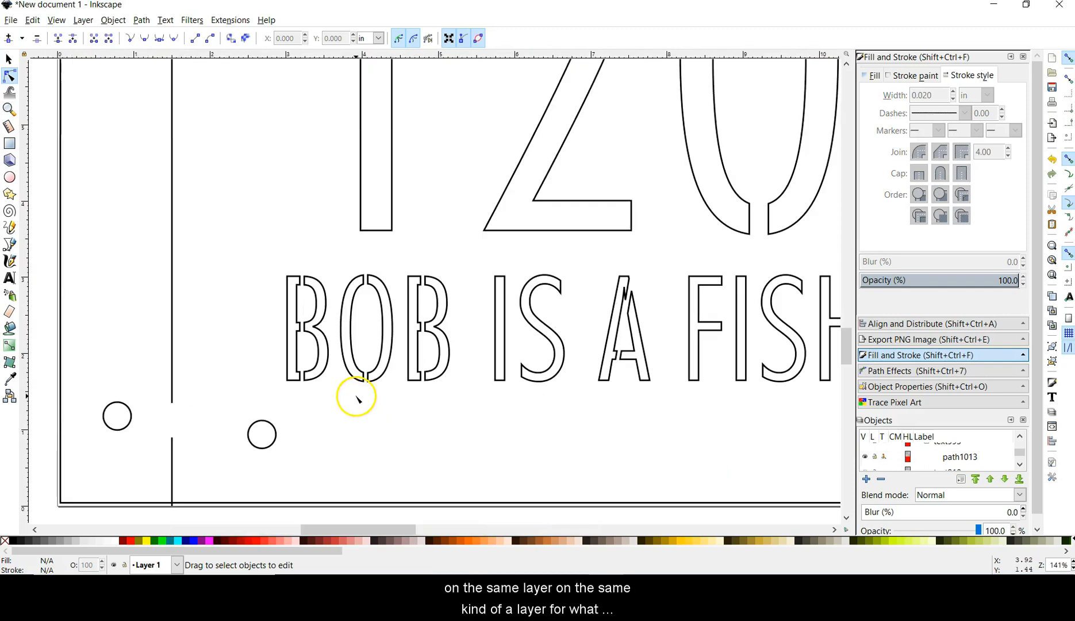
{"action": "scroll", "coordinate": [397, 409], "scroll_direction": "down", "scroll_amount": 2}
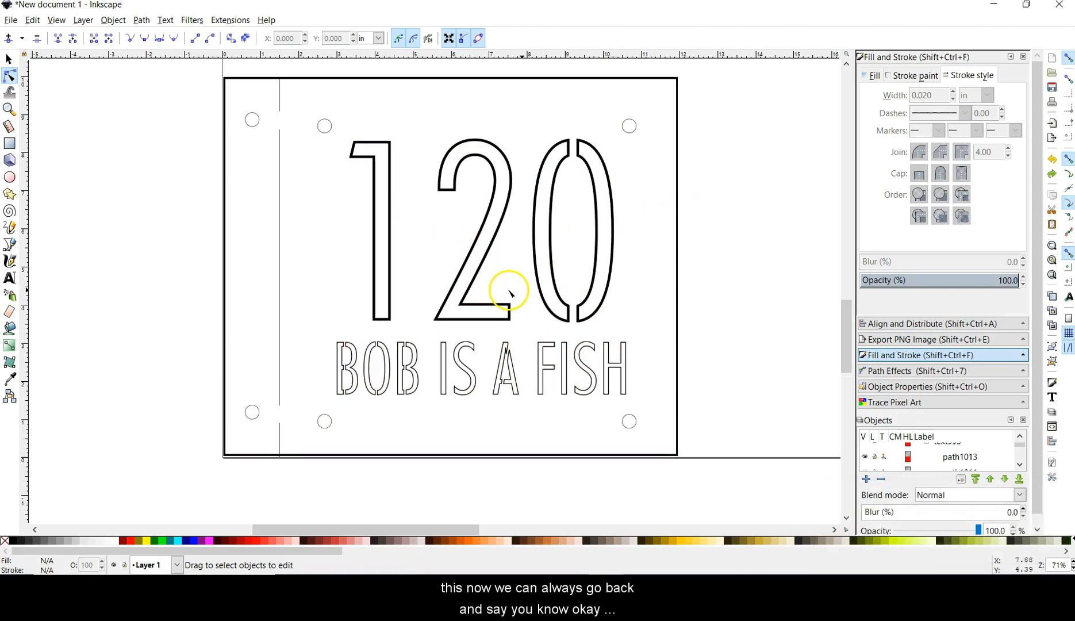
Delete the grouped 120 outlines from the sign layout.
{"action": "left_click", "coordinate": [10, 59]}
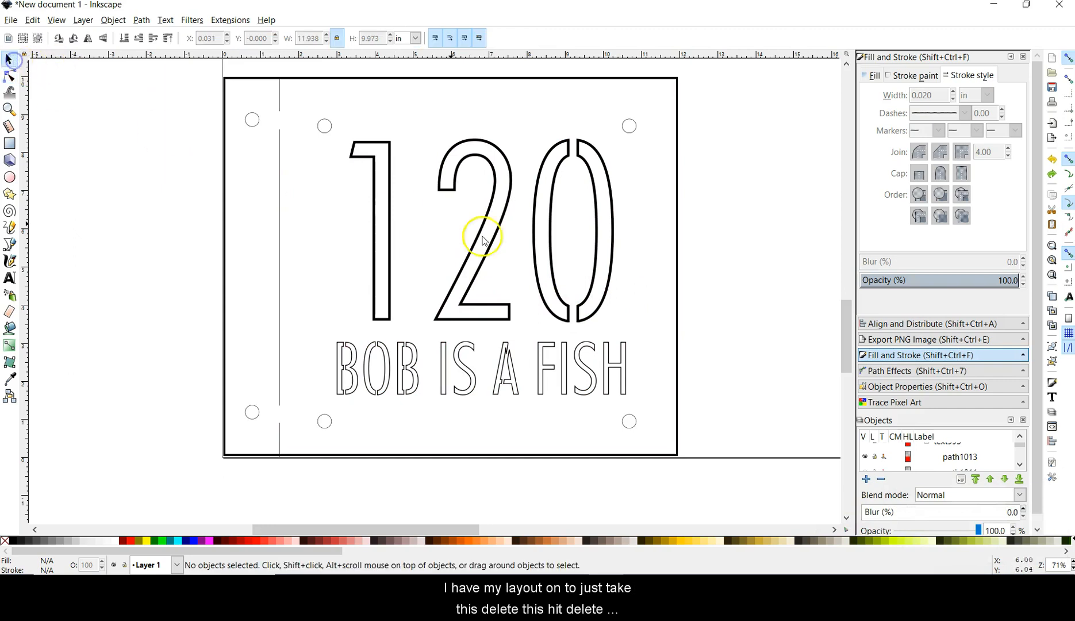
{"action": "left_click", "coordinate": [488, 213]}
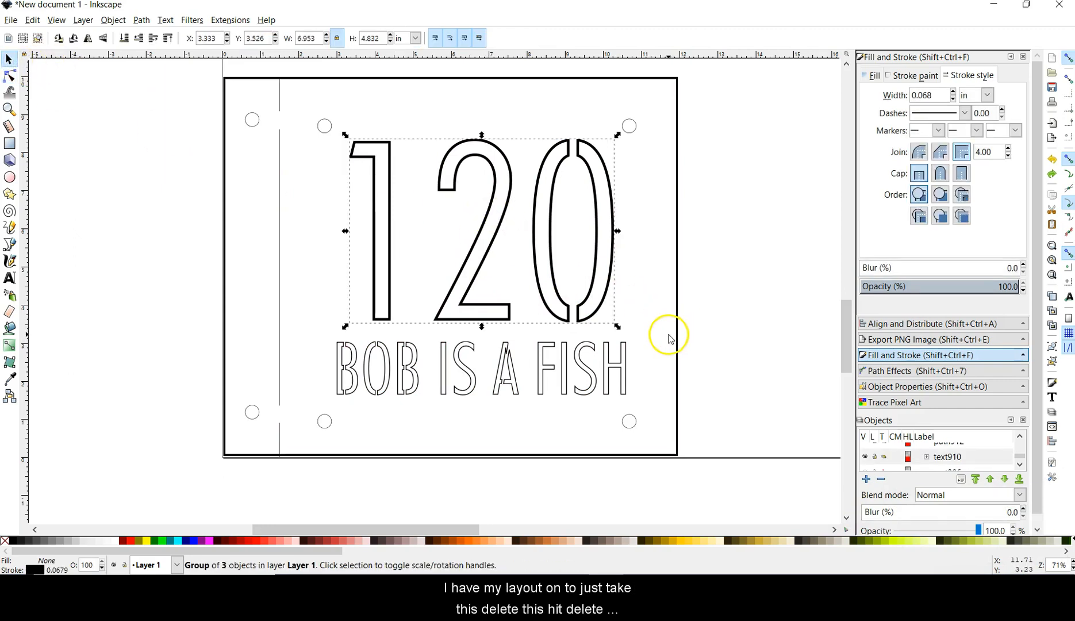
{"action": "key", "text": "Delete"}
{"action": "key", "text": "Delete"}
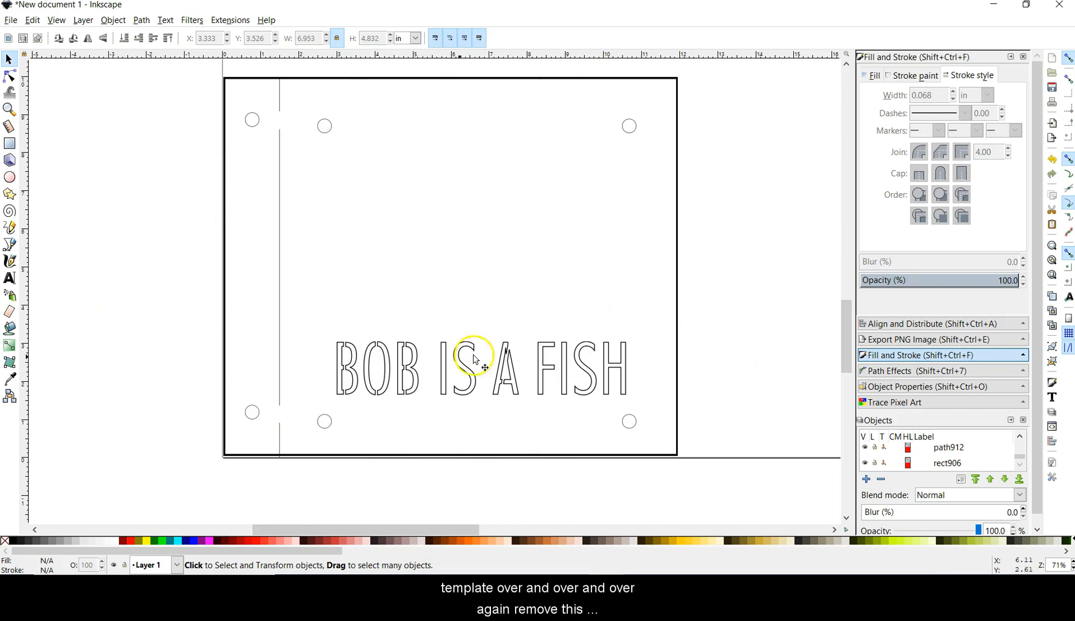
Select the BOB IS A FISH caption group.
{"action": "left_click", "coordinate": [441, 360]}
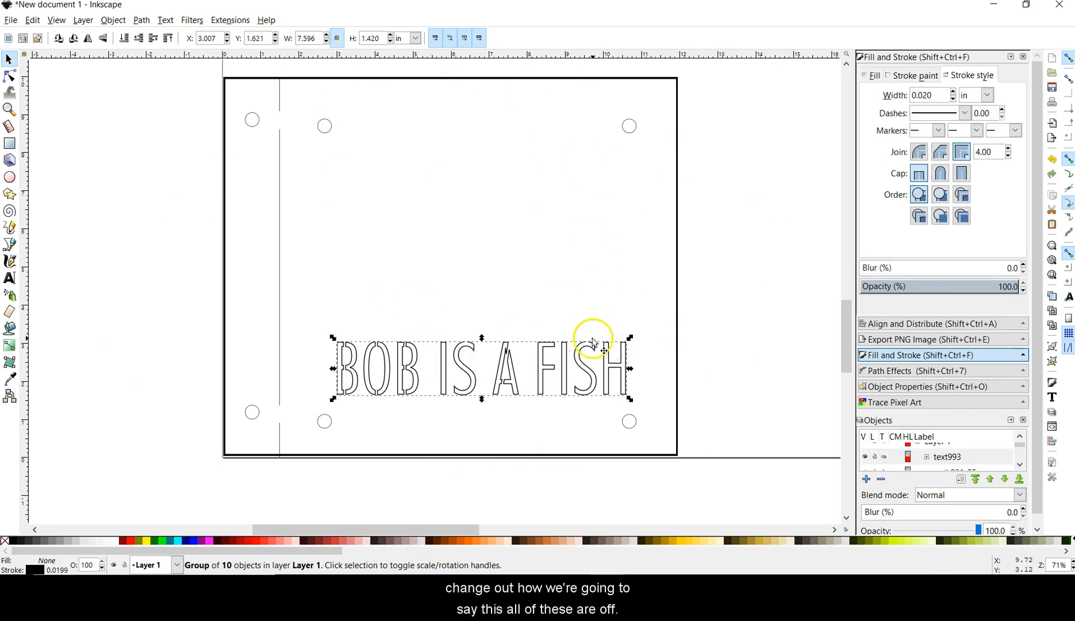